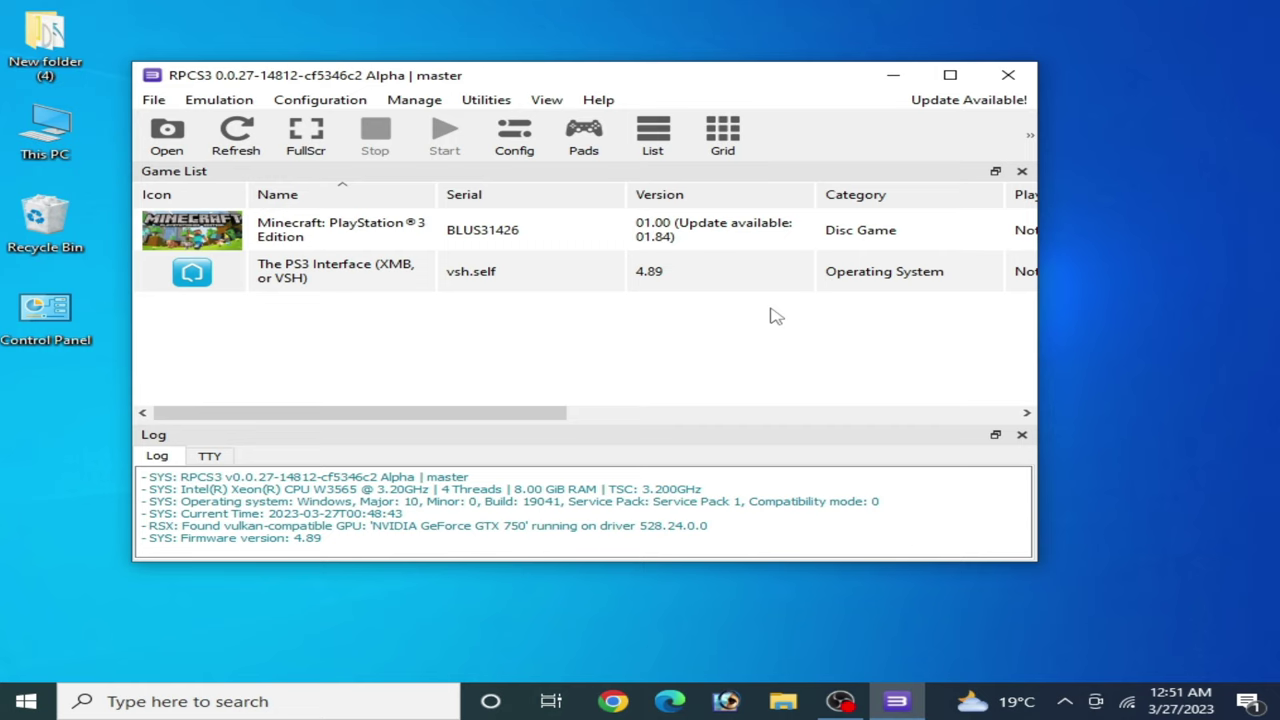
# Step: Check the computer's processor, installed memory and system type in the Windows system properties
pyautogui.doubleClick(33, 153)
pyautogui.rightClick(722, 514)
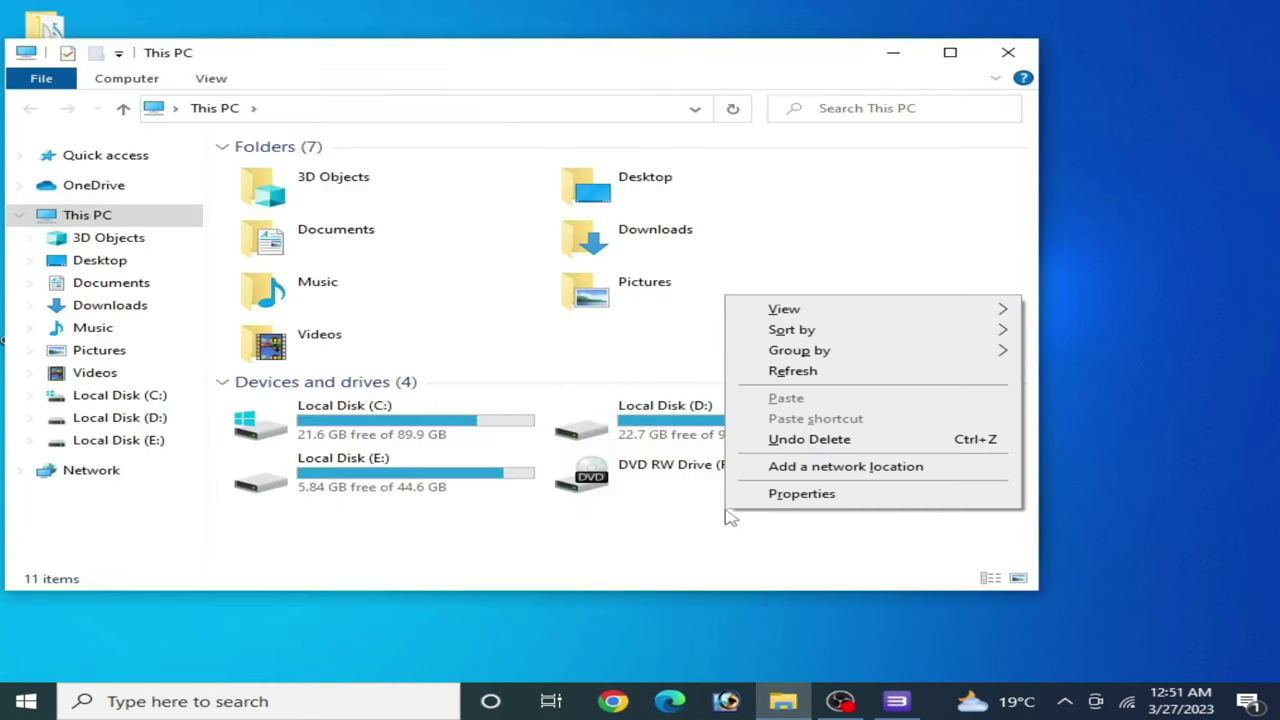
pyautogui.click(787, 494)
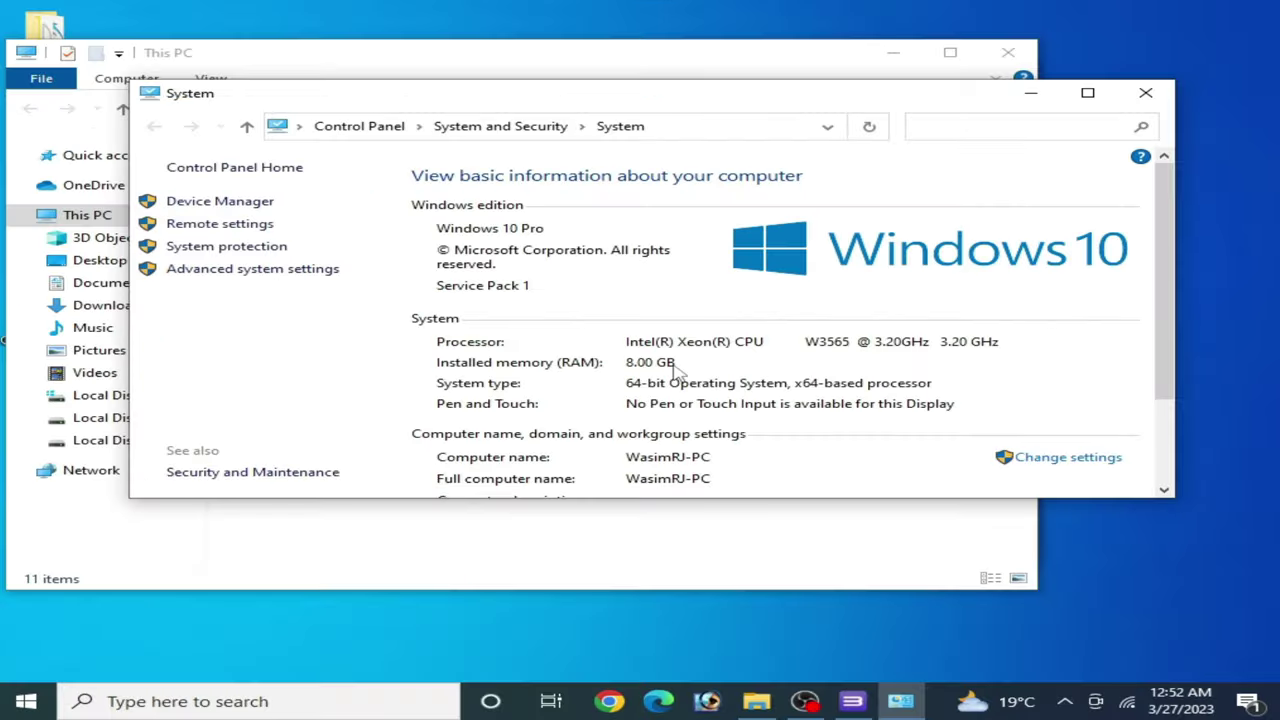
pyautogui.click(1145, 92)
pyautogui.click(1008, 52)
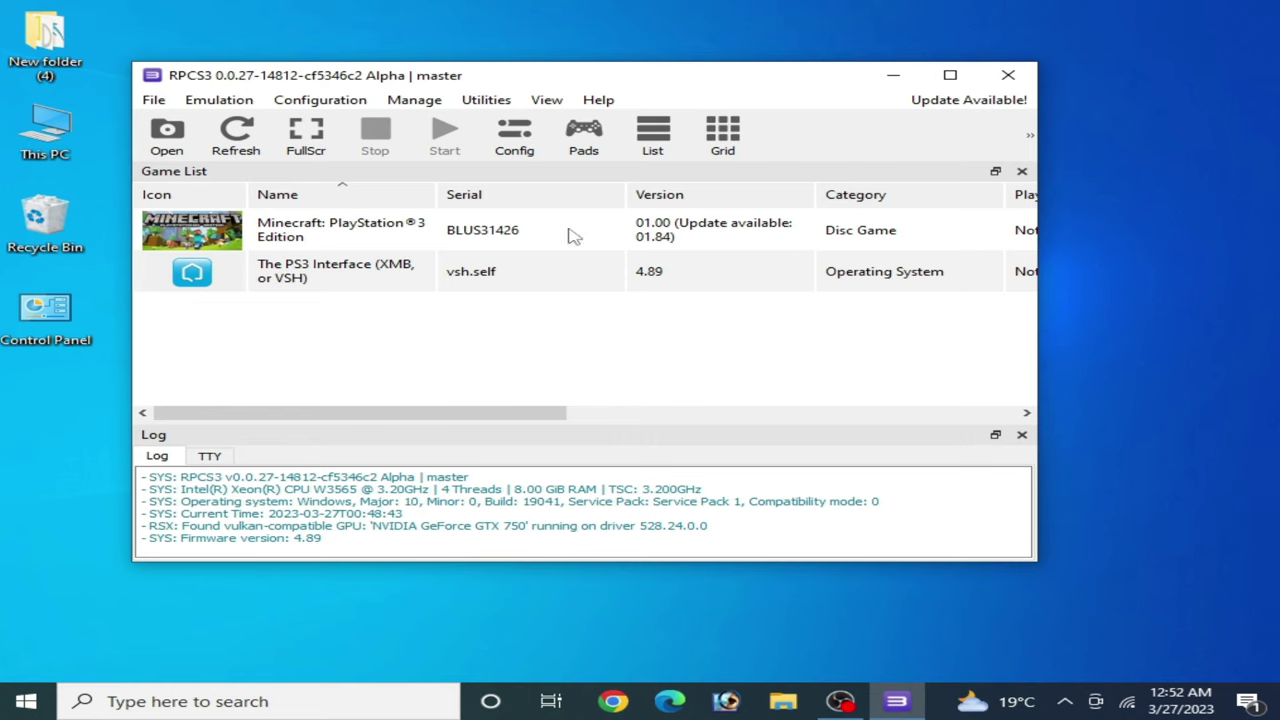
# Step: In the emulator's CPU settings, choose Approximate XFloat as SPU XFloat Accuracy and set Preferred SPU Threads to 2
pyautogui.click(305, 103)
pyautogui.click(306, 120)
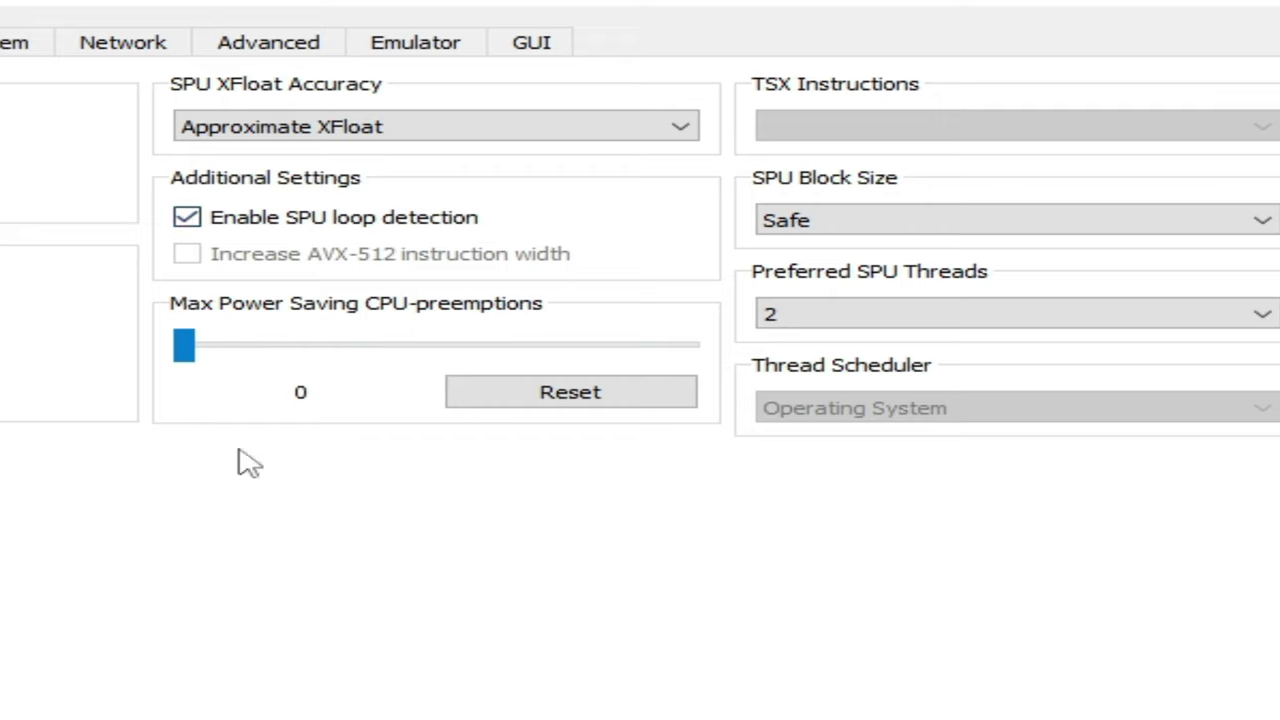
pyautogui.click(391, 126)
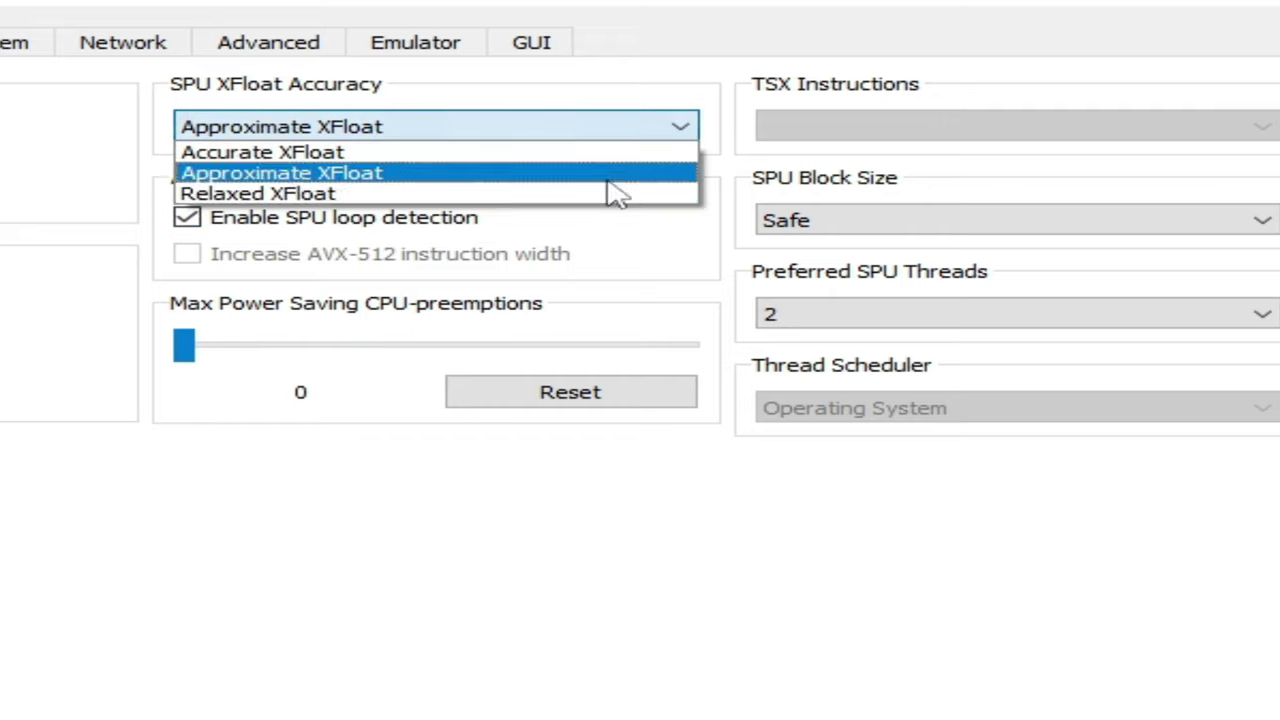
pyautogui.click(205, 194)
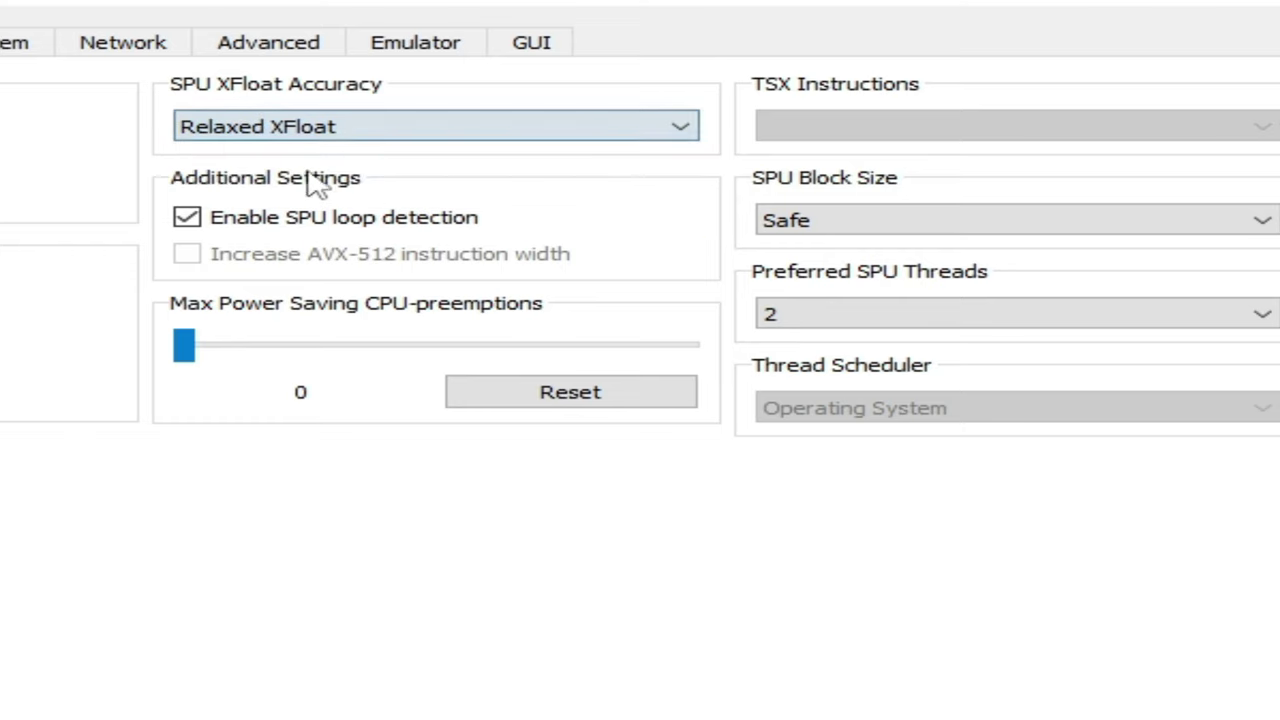
pyautogui.click(358, 137)
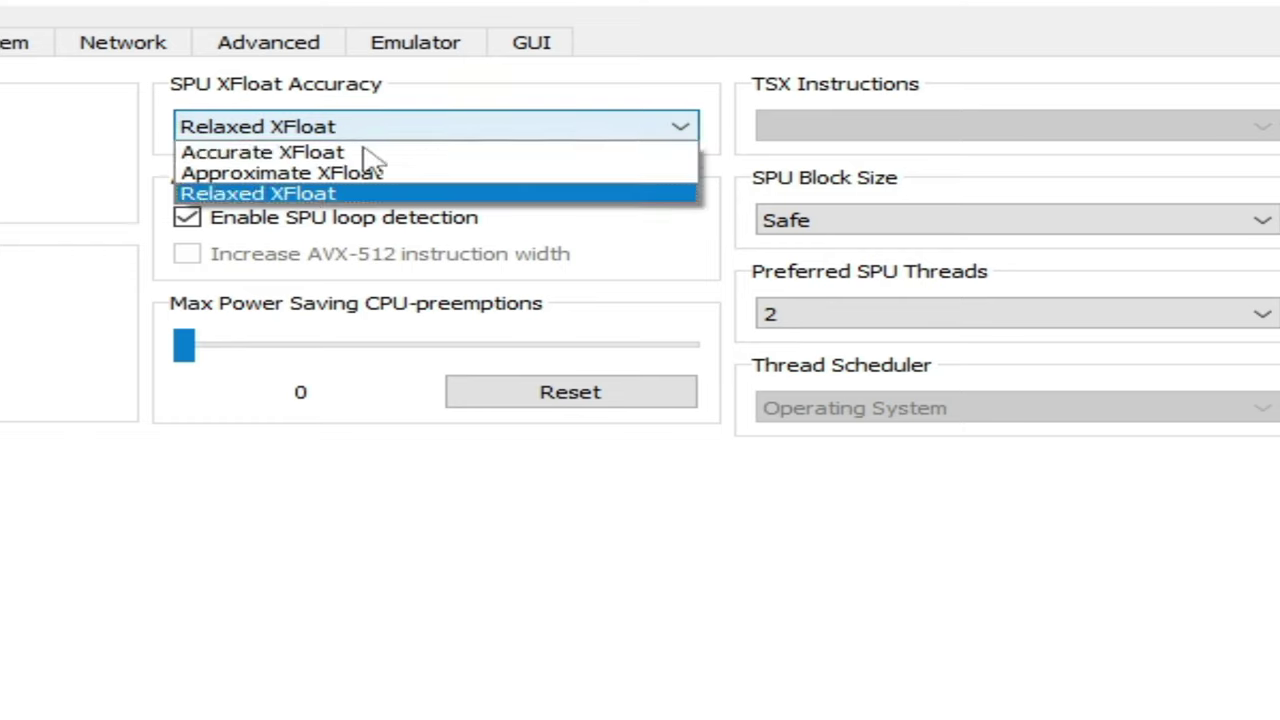
pyautogui.click(343, 174)
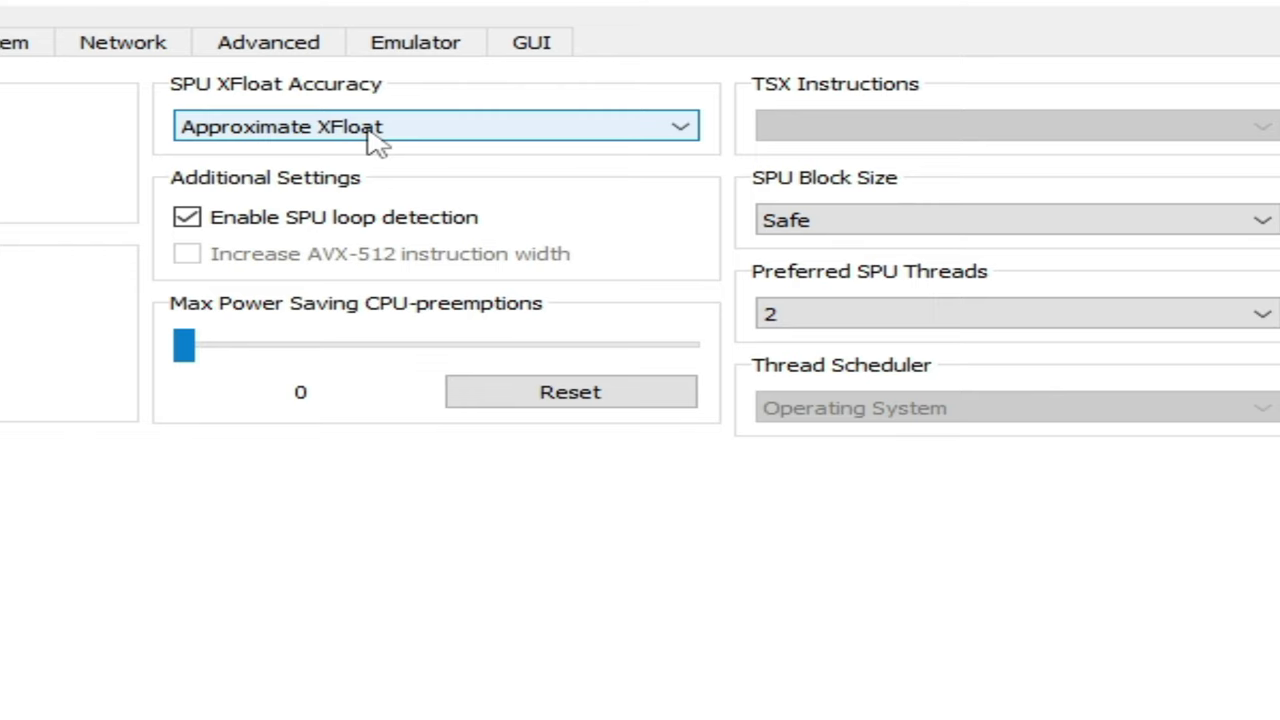
pyautogui.click(843, 316)
pyautogui.click(772, 385)
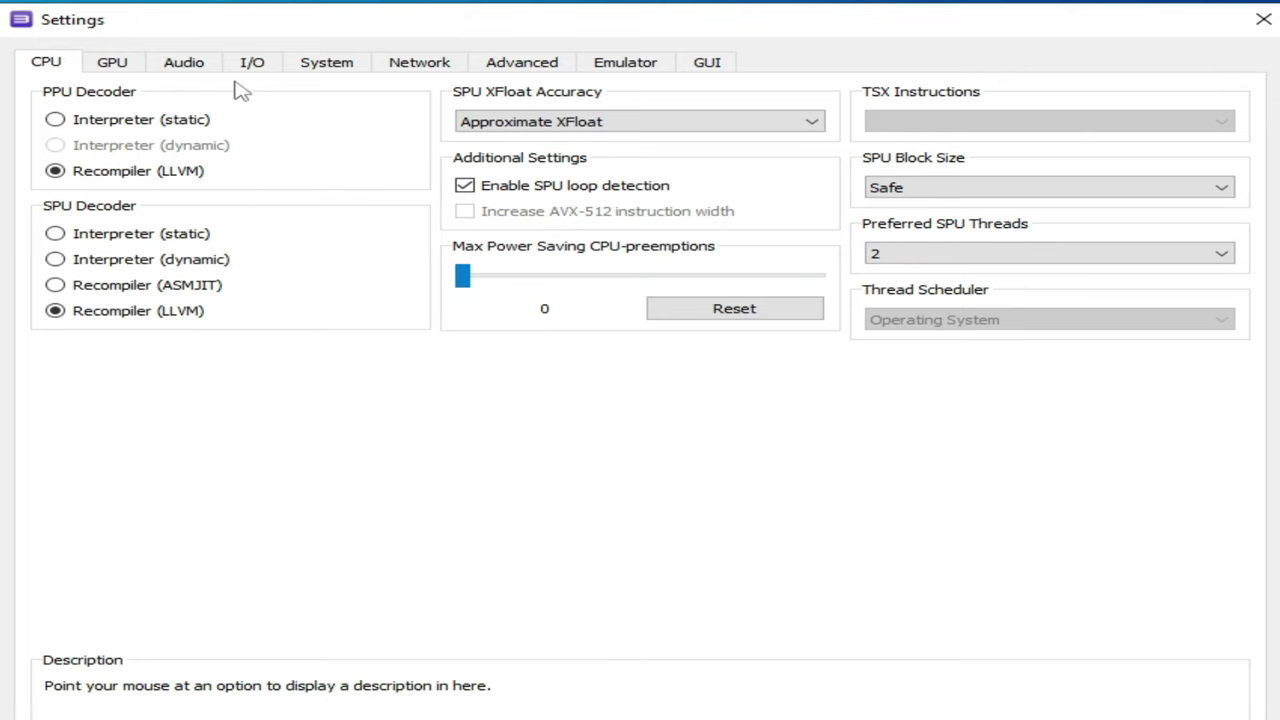
# Step: In the GPU settings, try the OpenGL renderer and set the renderer back to Vulkan
pyautogui.click(112, 62)
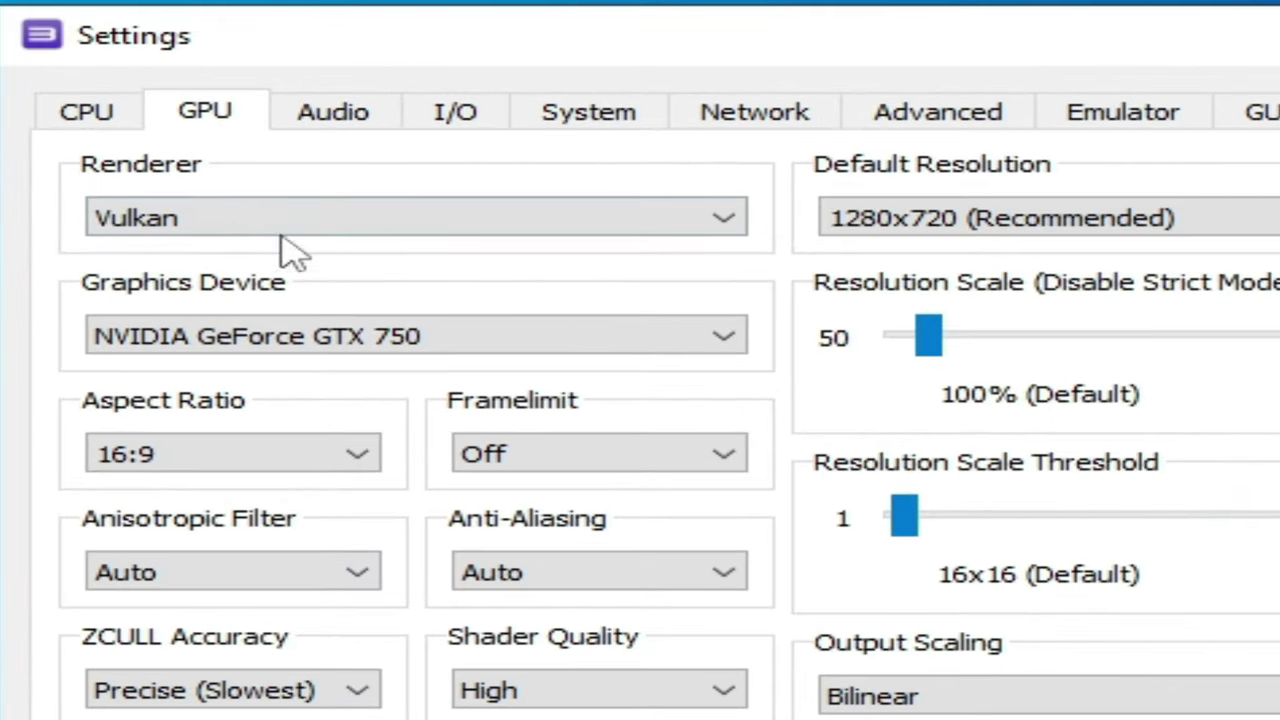
pyautogui.click(140, 212)
pyautogui.press('Escape')
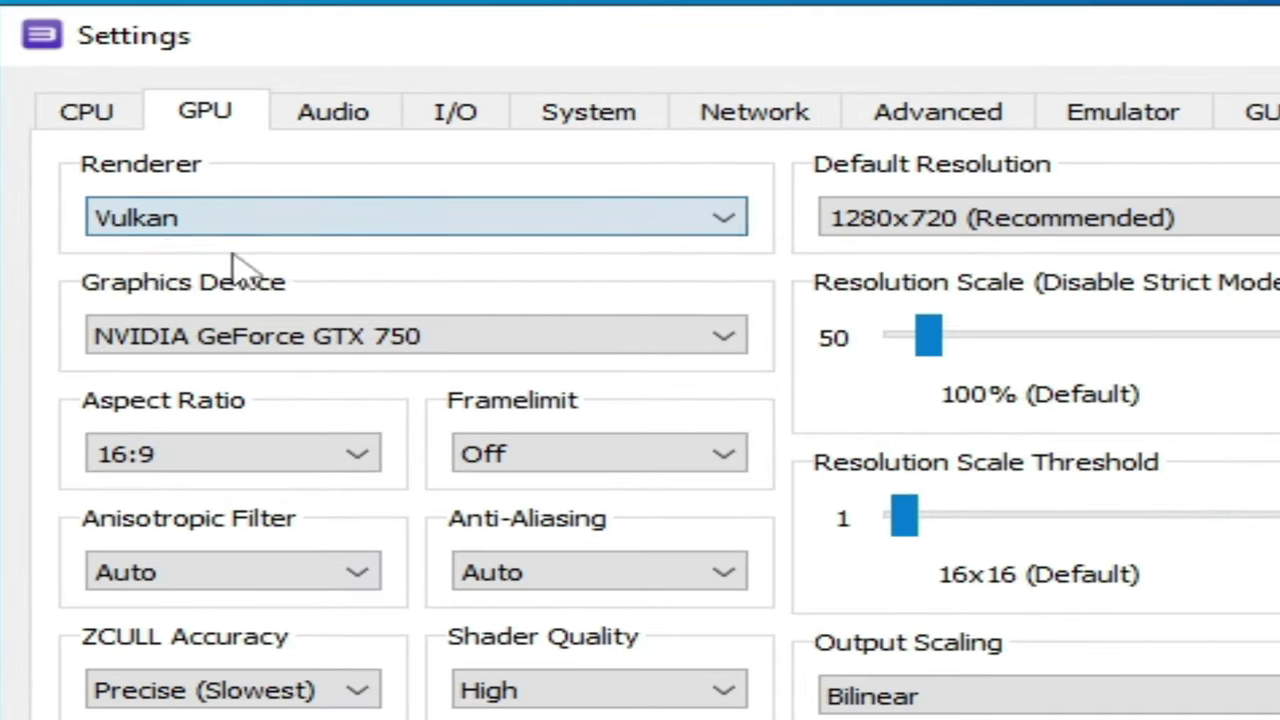
pyautogui.click(240, 218)
pyautogui.click(210, 276)
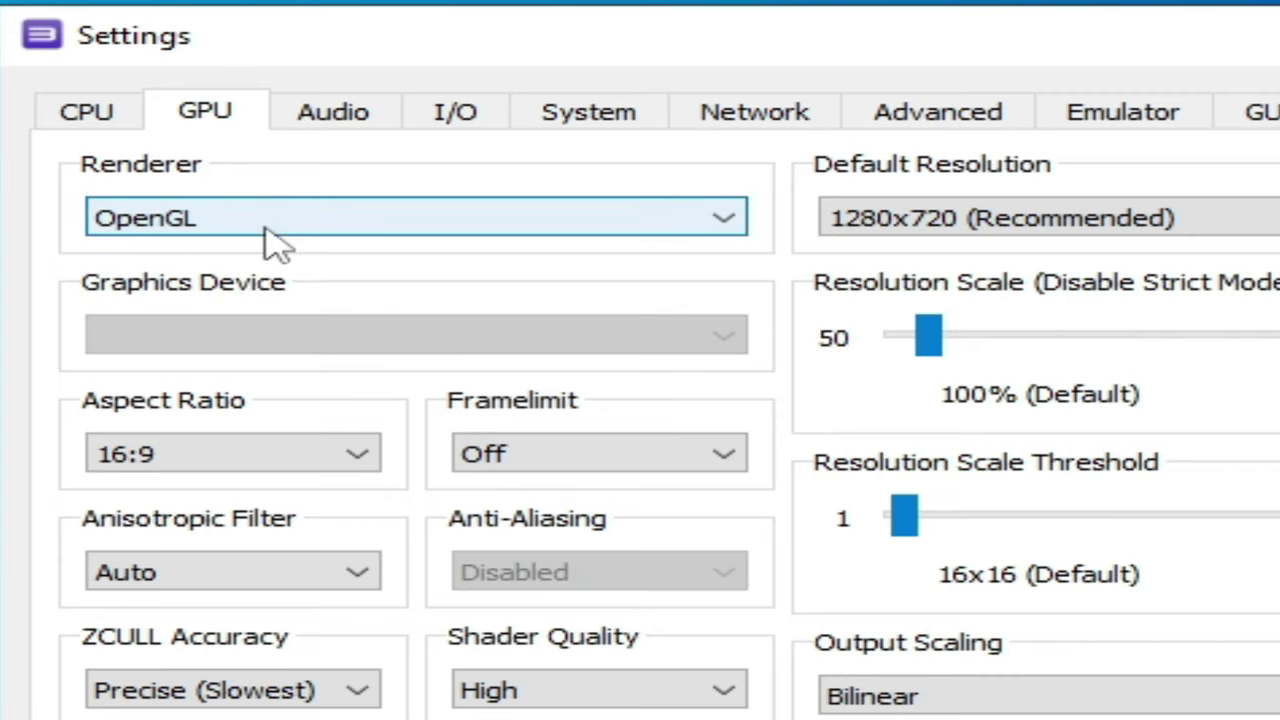
pyautogui.click(310, 226)
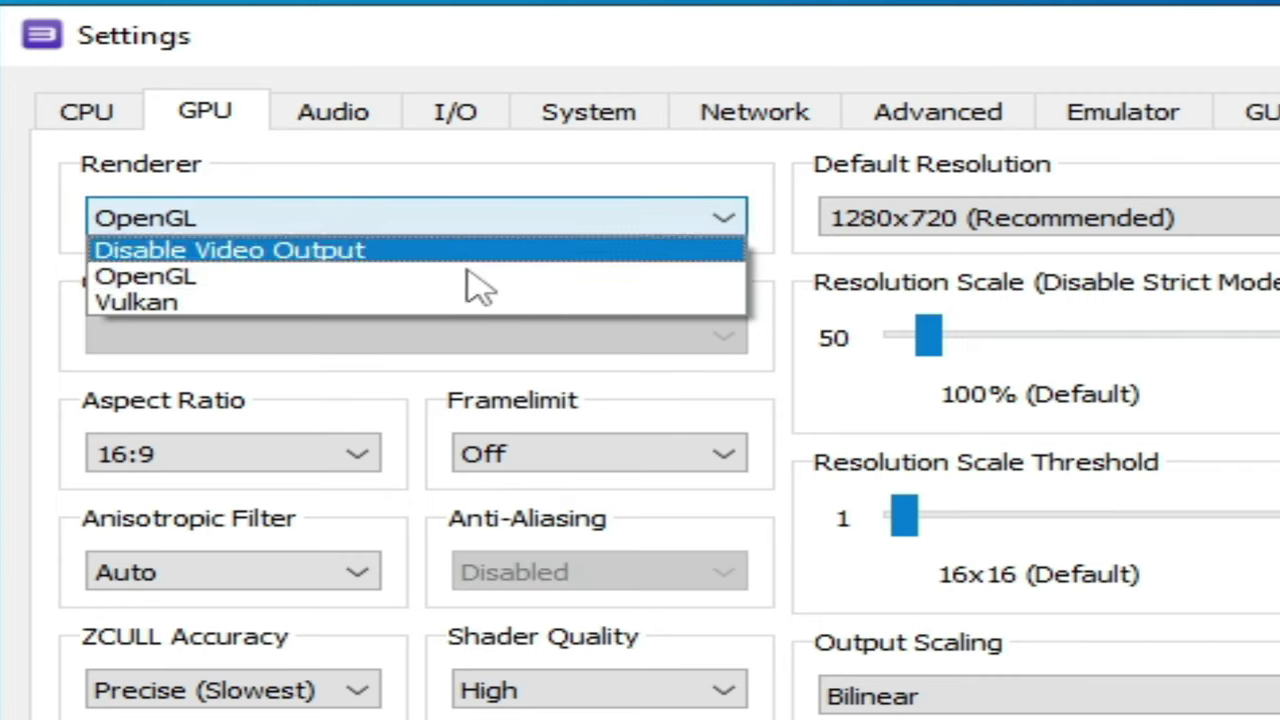
pyautogui.click(160, 303)
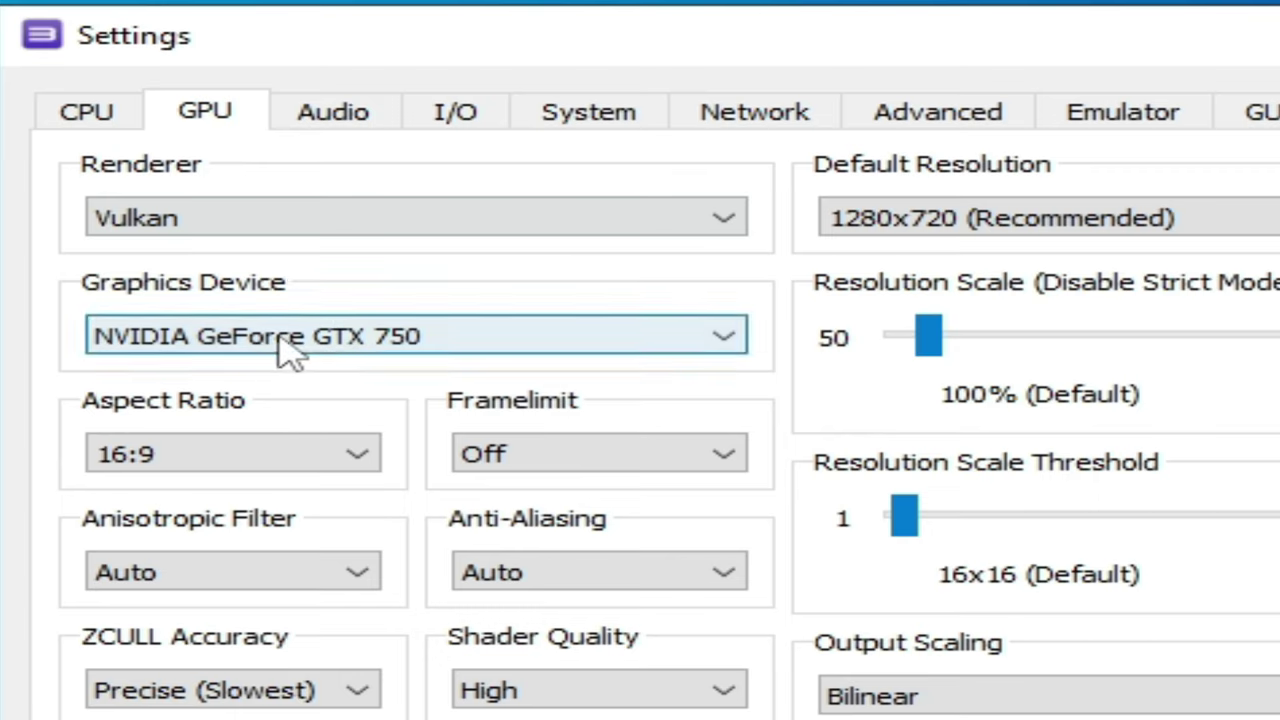
# Step: Select NVIDIA GeForce GTX 750 as the graphics device and set the framelimit to Off
pyautogui.click(398, 335)
pyautogui.click(480, 356)
pyautogui.click(480, 352)
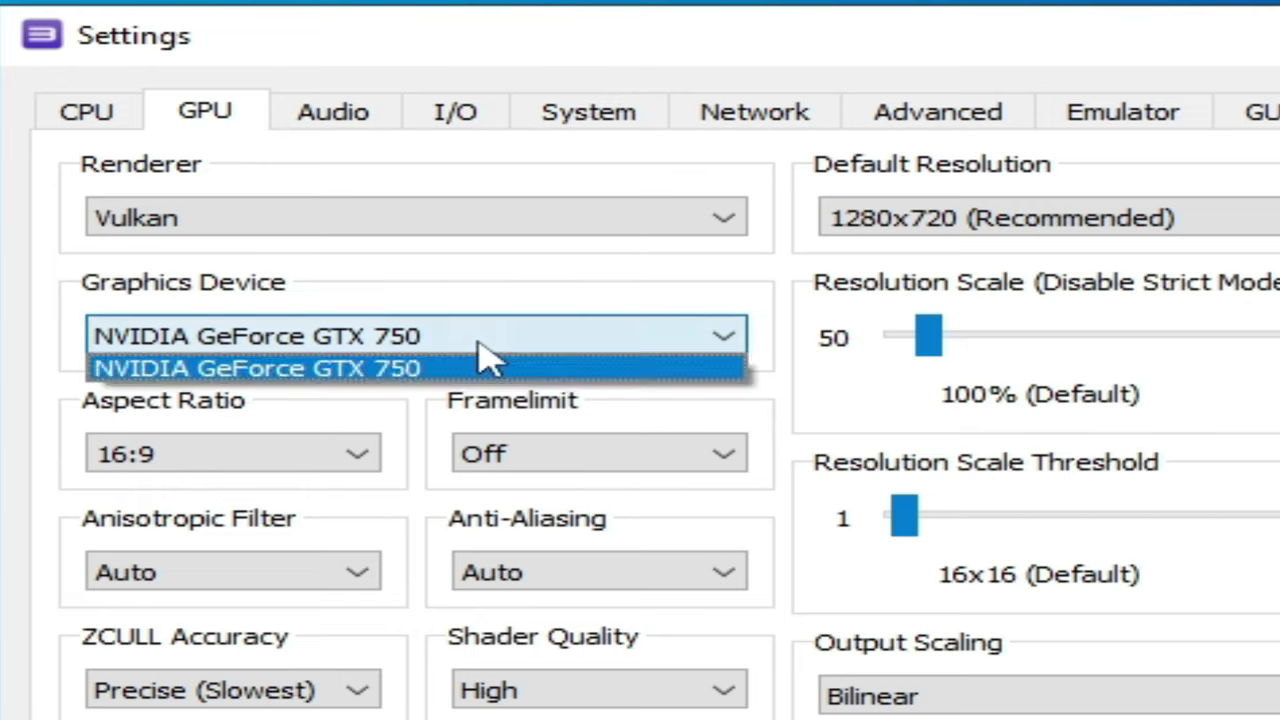
pyautogui.click(290, 339)
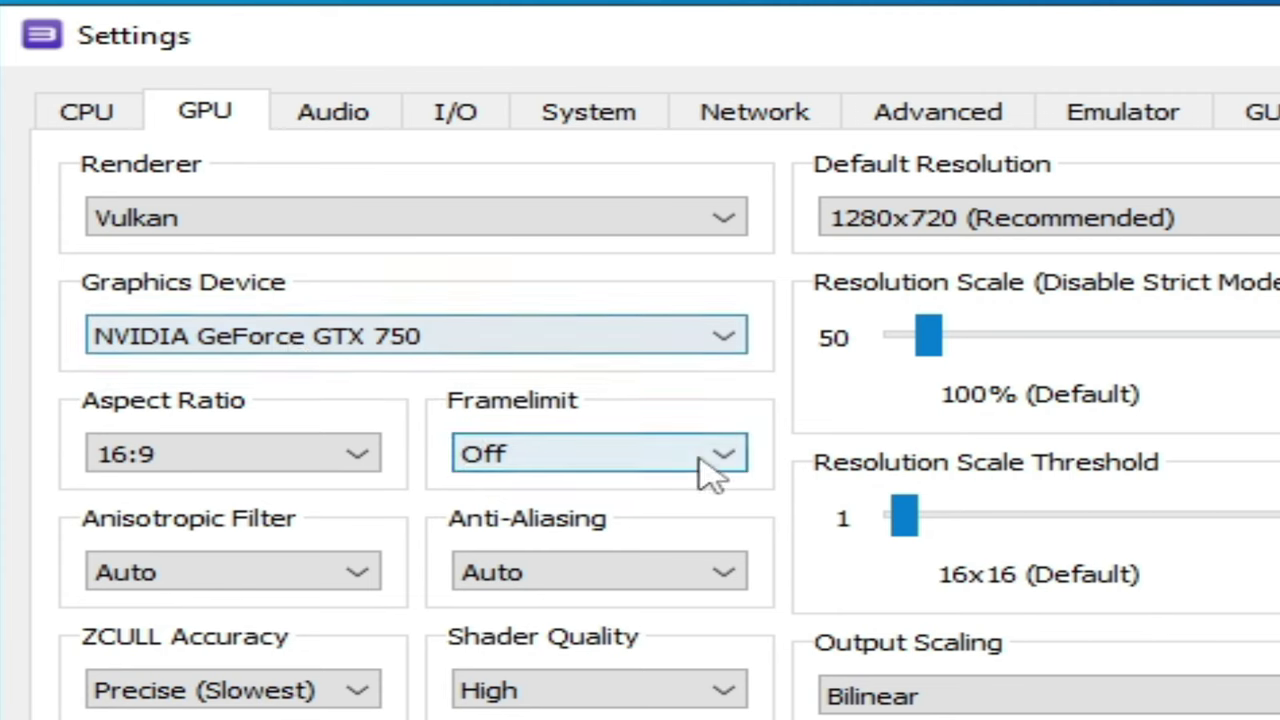
pyautogui.click(580, 455)
pyautogui.click(522, 490)
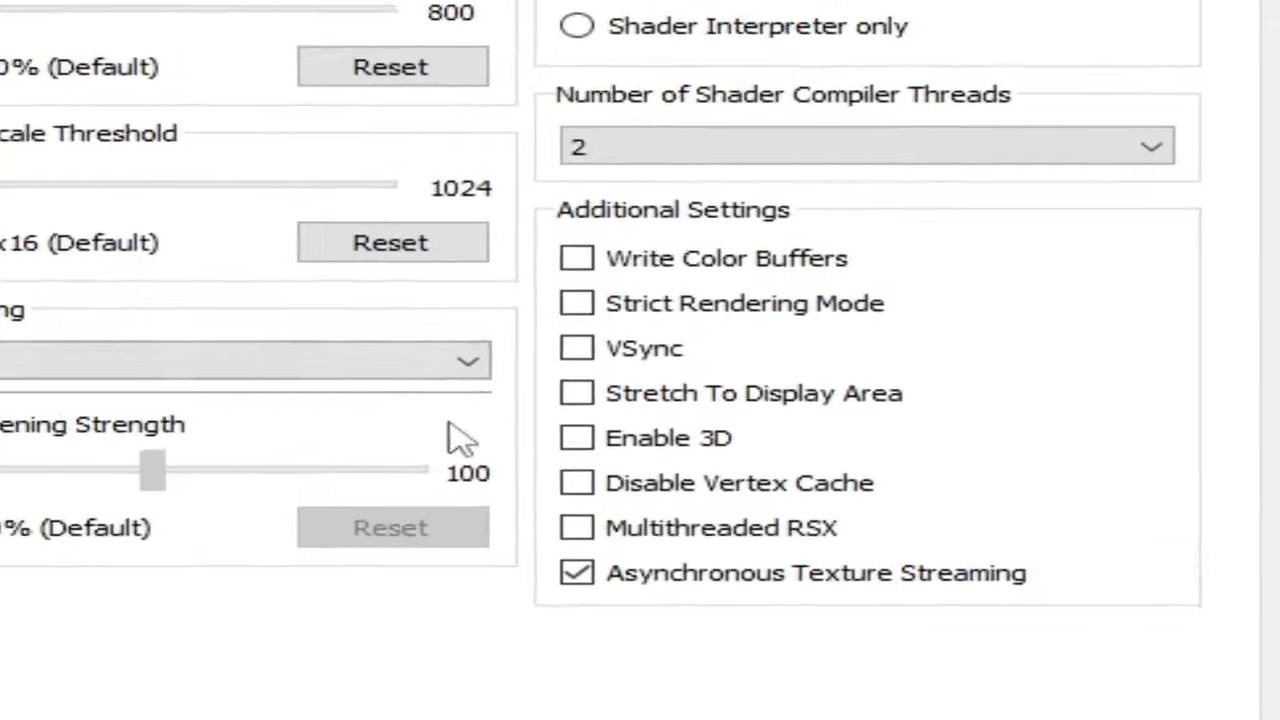
# Step: Set Asynchronous Texture Streaming on and VSync off among the additional GPU settings
pyautogui.click(512, 578)
pyautogui.click(516, 590)
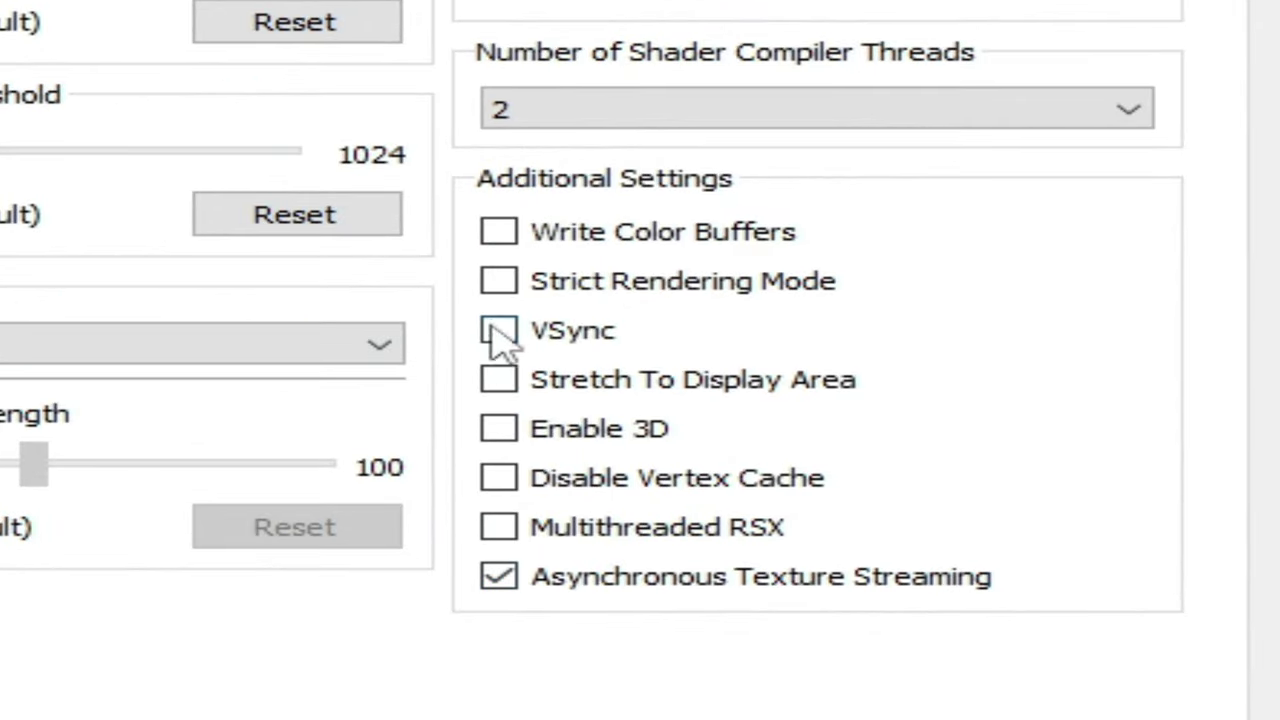
pyautogui.click(512, 330)
pyautogui.click(506, 343)
# Step: Set the number of shader compiler threads to 2 and the shader mode to Async with Shader Interpreter
pyautogui.click(662, 137)
pyautogui.click(543, 198)
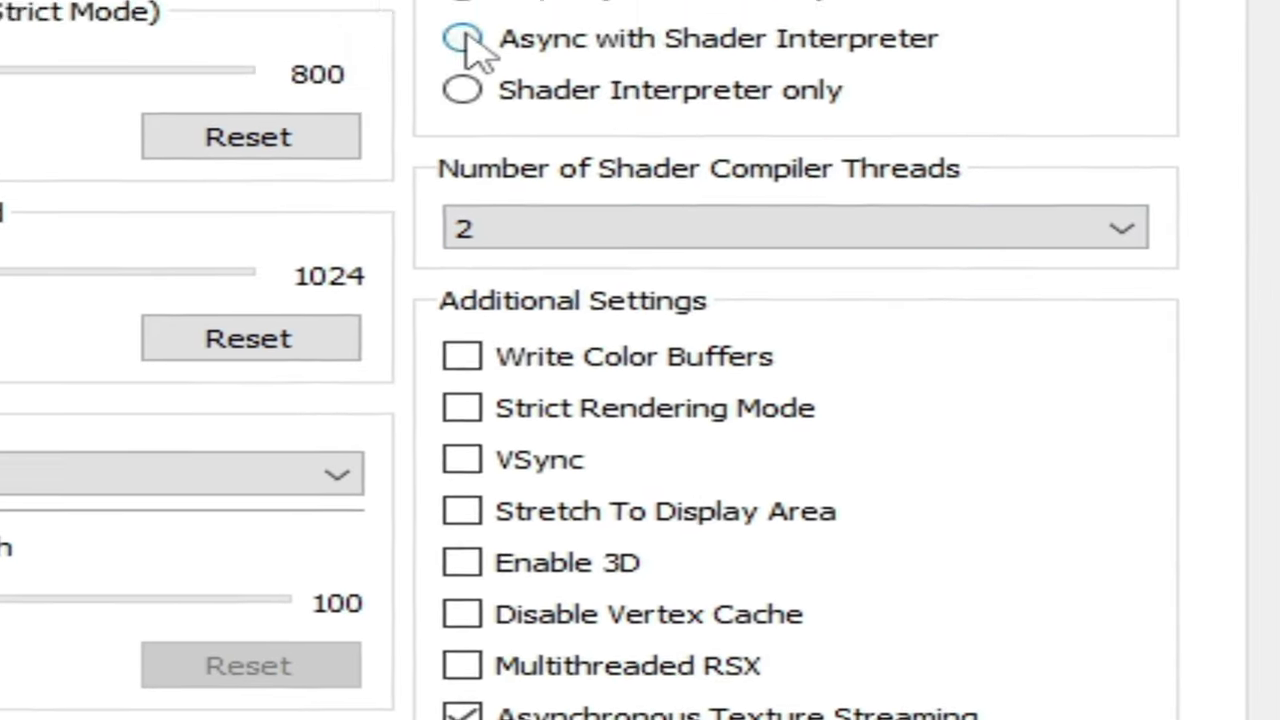
pyautogui.click(463, 37)
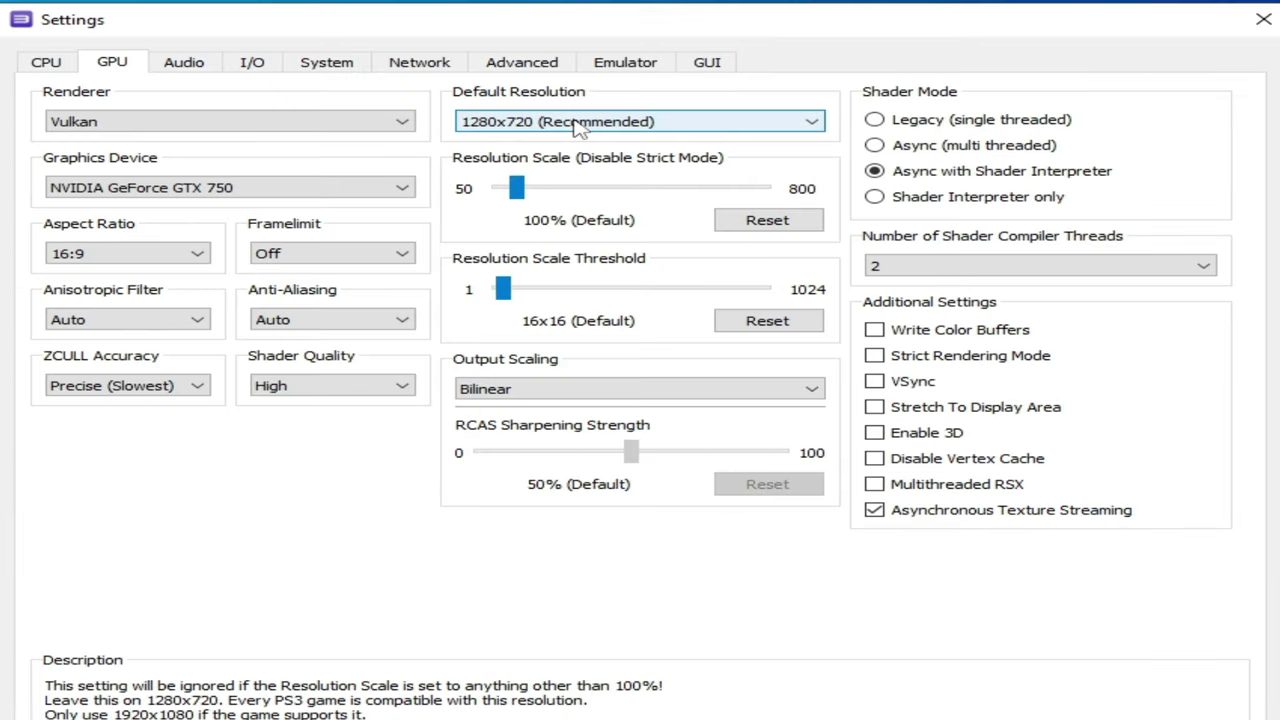
# Step: Set the default resolution to 1280x720 (Recommended) with a resolution scale threshold of 16x16
pyautogui.click(575, 124)
pyautogui.click(598, 157)
pyautogui.click(502, 289)
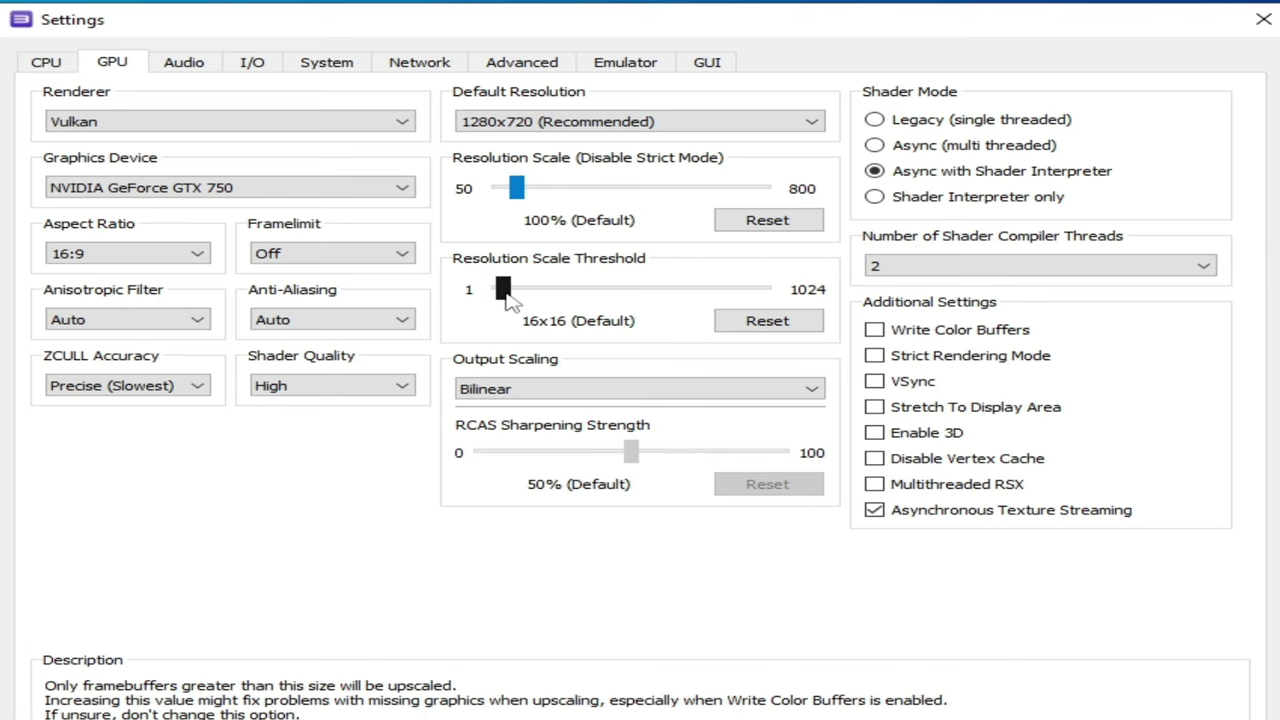
# Step: In the audio settings, set the audio buffer duration to 120 ms with time stretching enabled
pyautogui.click(190, 64)
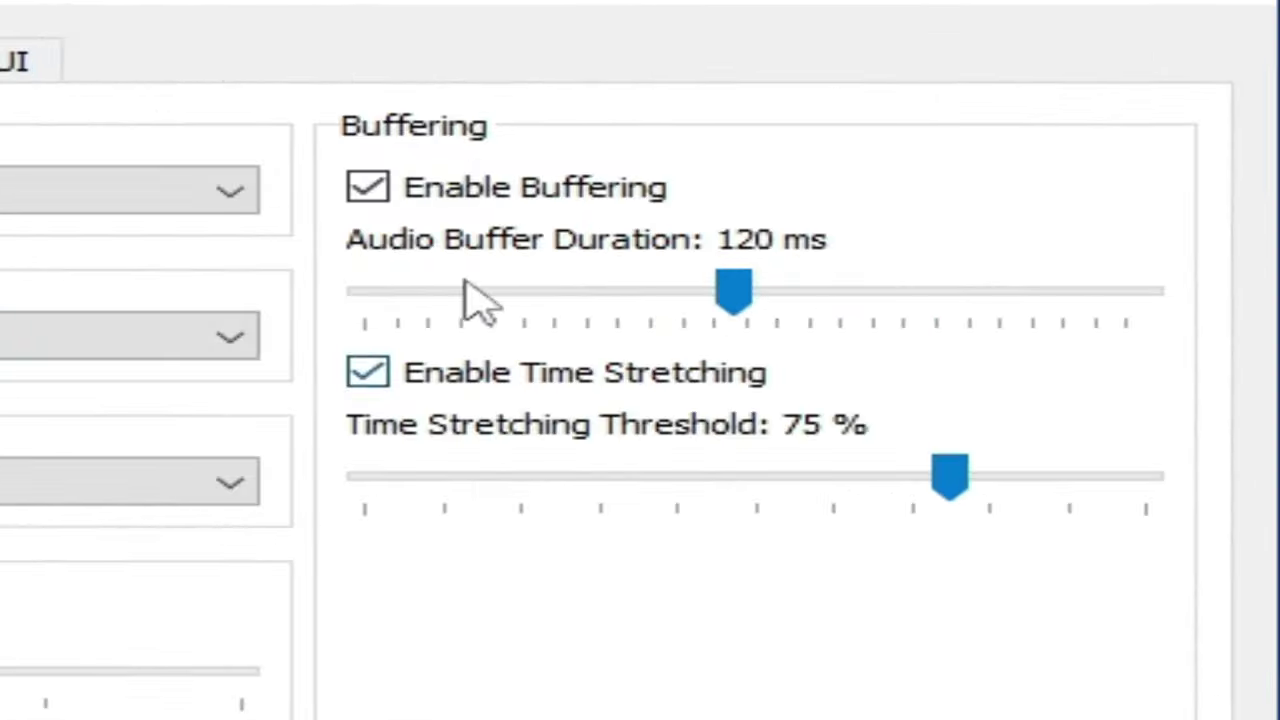
pyautogui.click(688, 267)
pyautogui.click(366, 381)
pyautogui.click(722, 303)
pyautogui.moveTo(722, 303)
pyautogui.mouseDown()
pyautogui.moveTo(692, 295)
pyautogui.moveTo(726, 293)
pyautogui.mouseUp()
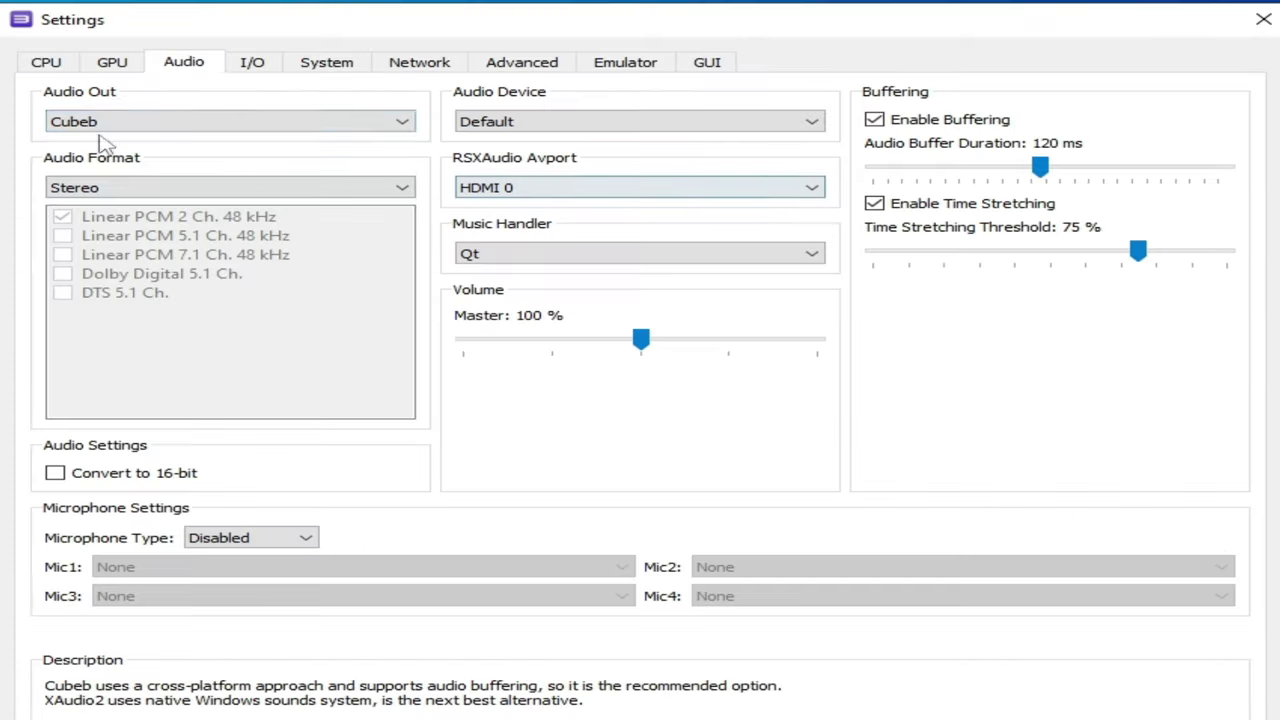
# Step: Set the audio output backend to XAudio2
pyautogui.click(135, 124)
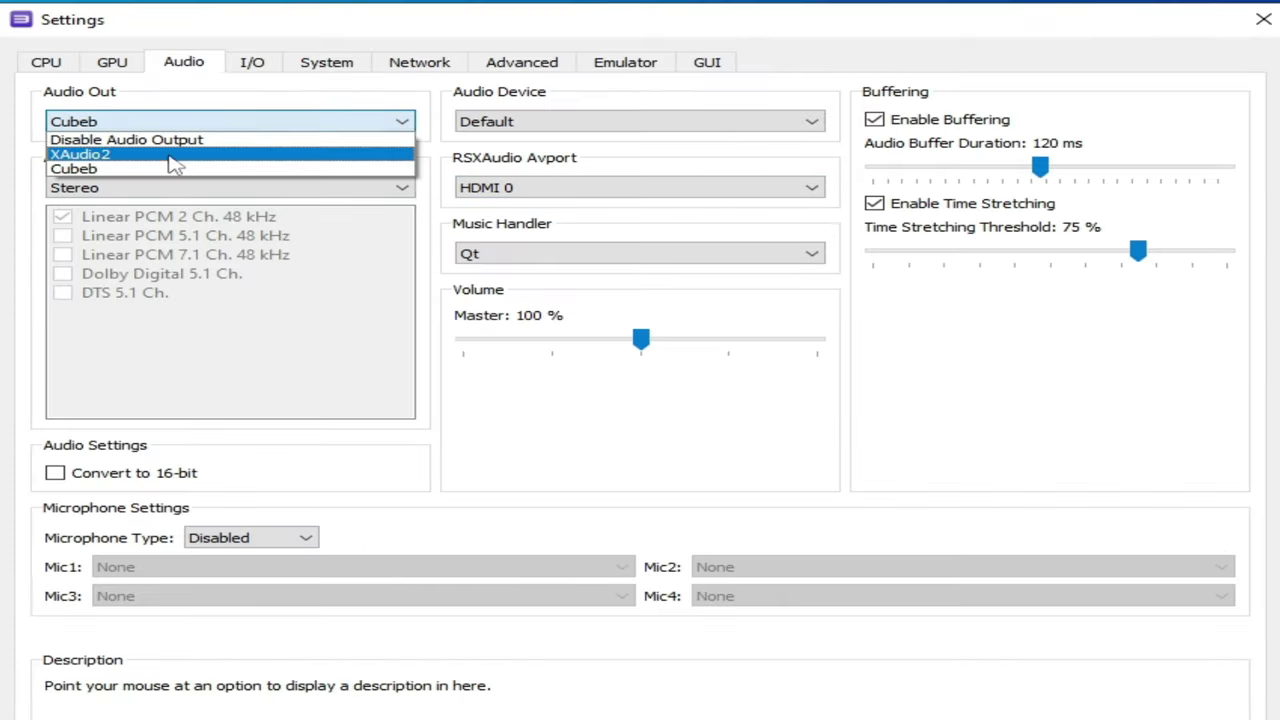
pyautogui.click(103, 156)
pyautogui.click(145, 128)
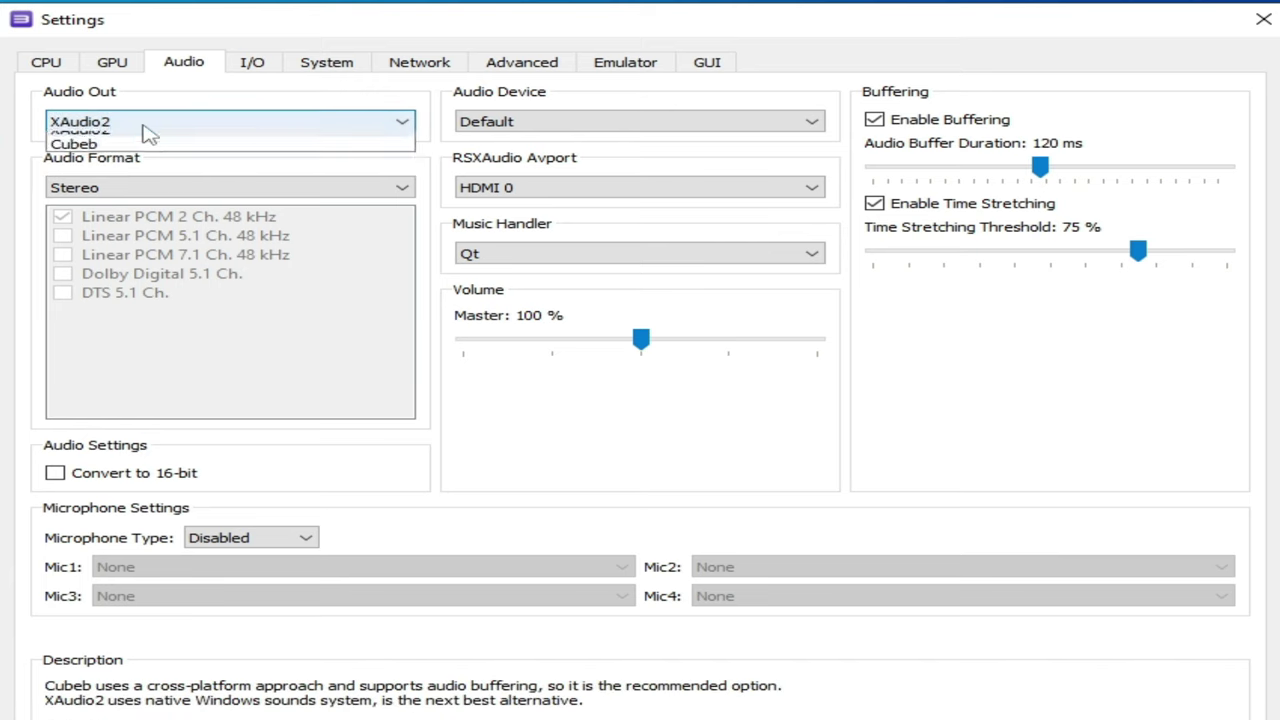
pyautogui.click(82, 168)
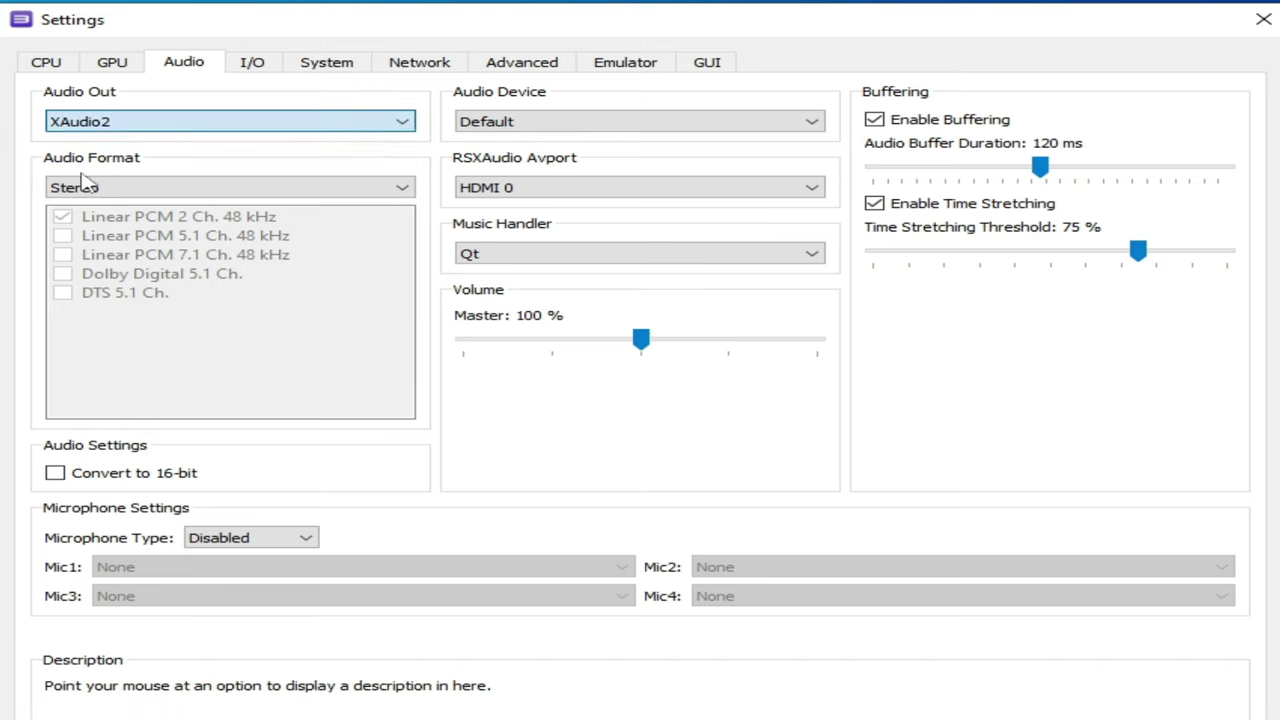
# Step: In the advanced settings, enable Debug Console Mode and set the maximum number of SPURS threads to Unlimited (Default)
pyautogui.click(258, 63)
pyautogui.click(312, 66)
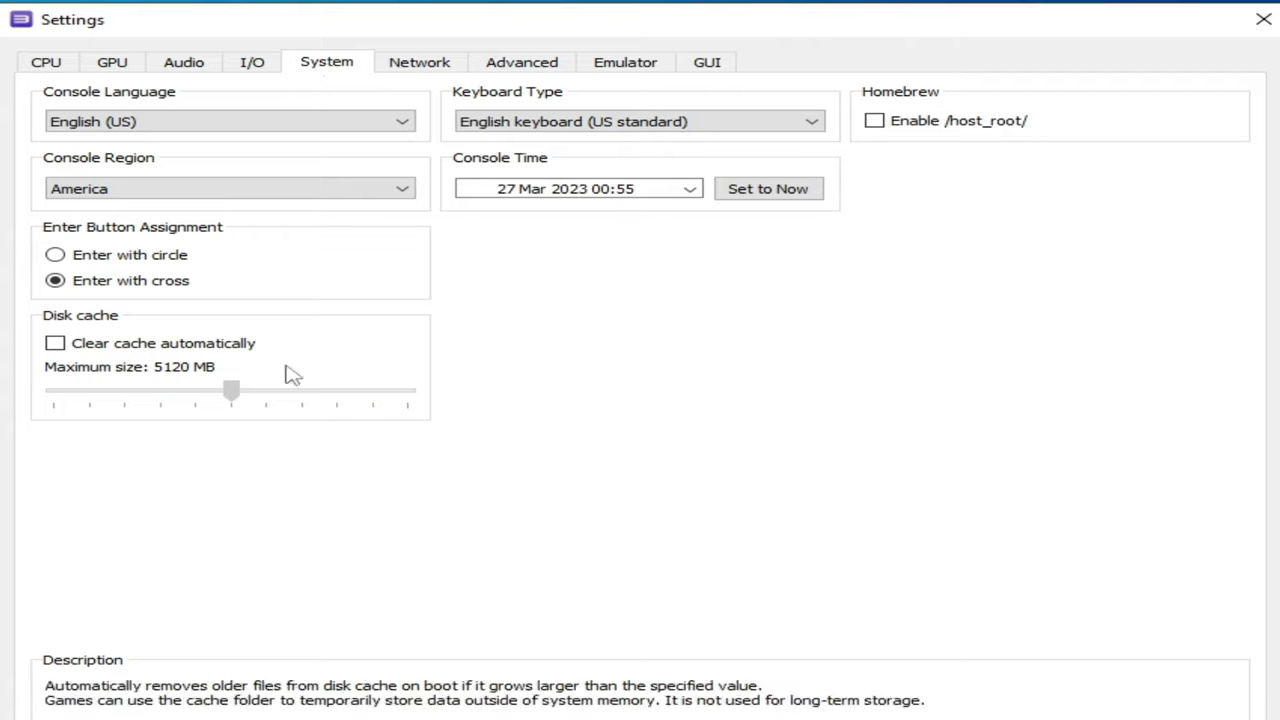
pyautogui.click(428, 58)
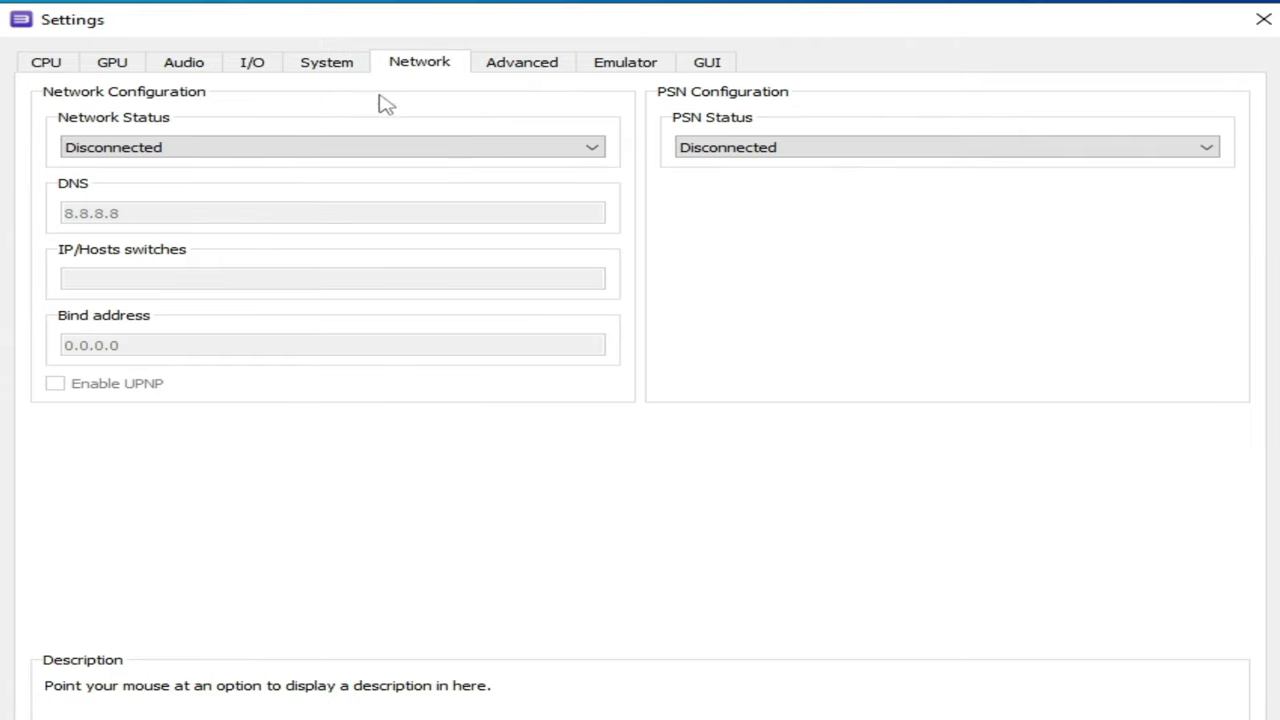
pyautogui.click(517, 70)
pyautogui.click(55, 120)
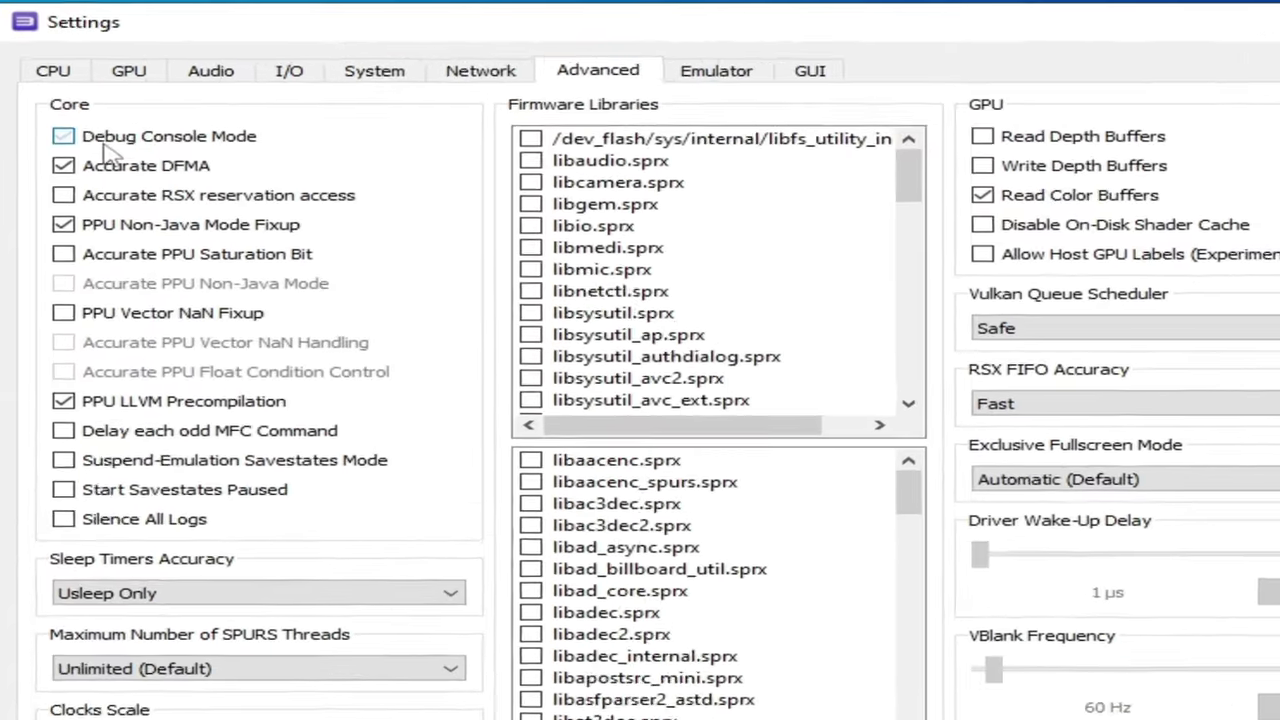
pyautogui.click(155, 127)
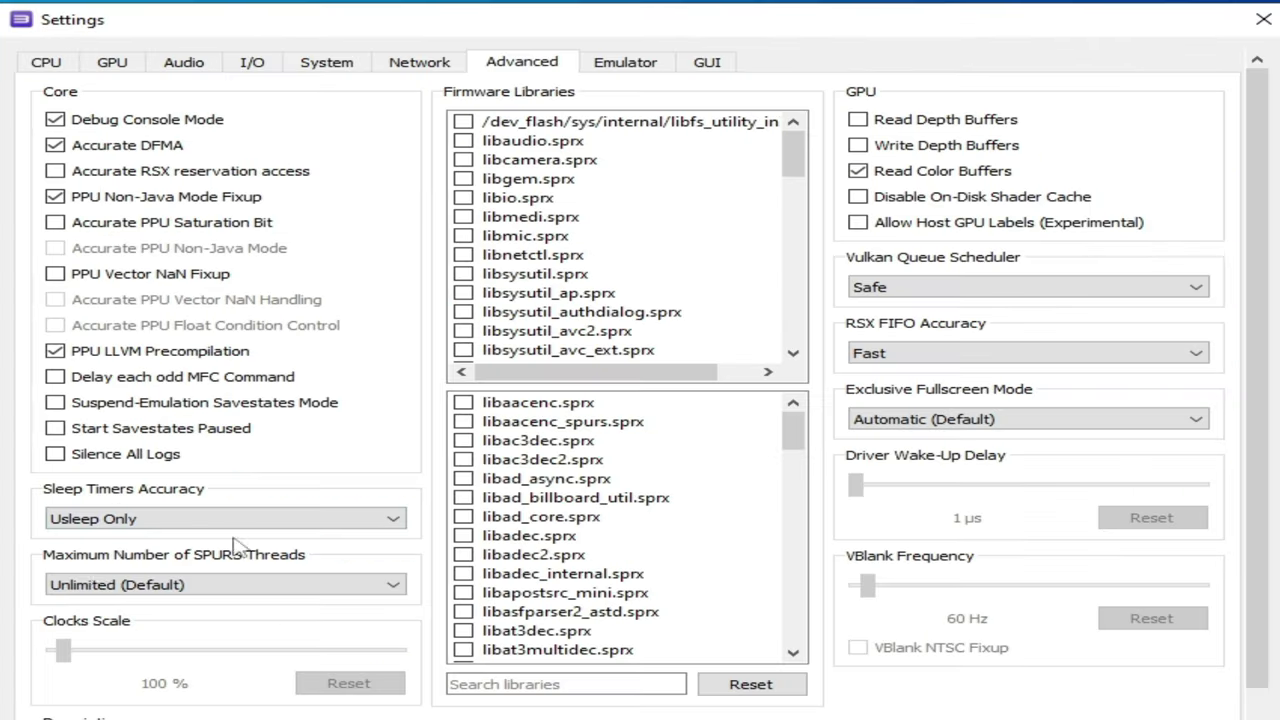
pyautogui.click(230, 580)
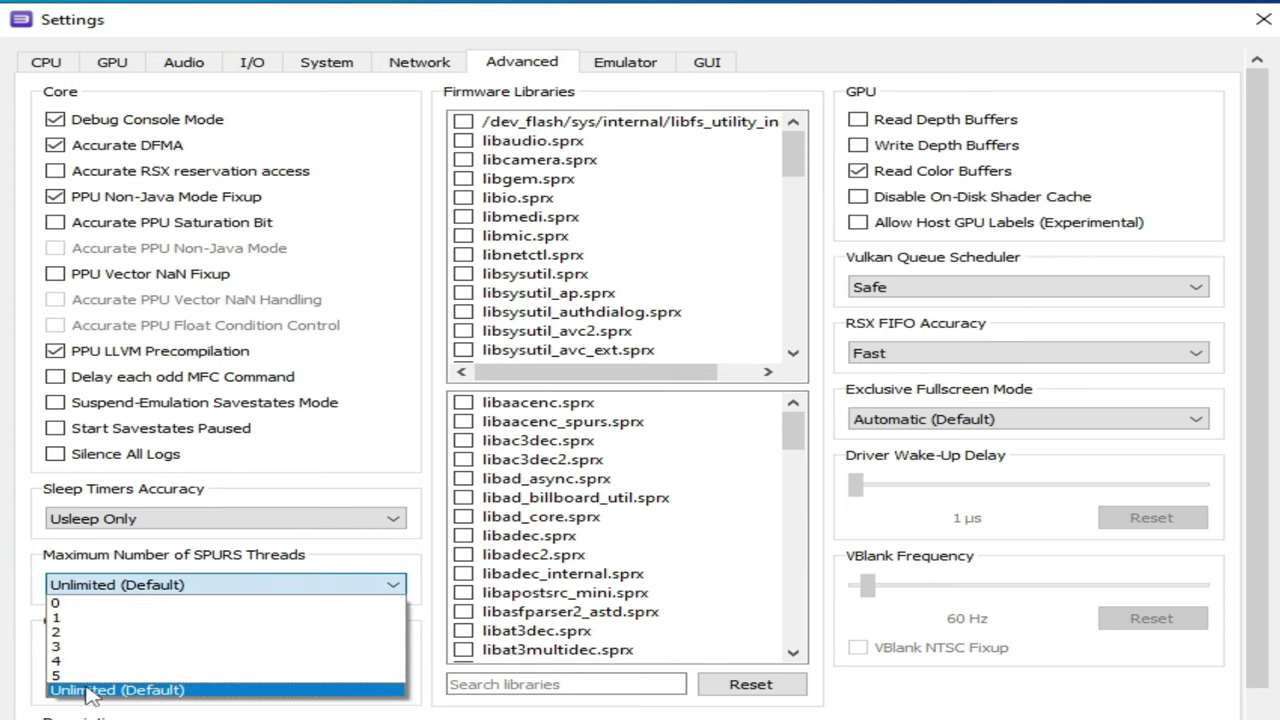
pyautogui.click(88, 690)
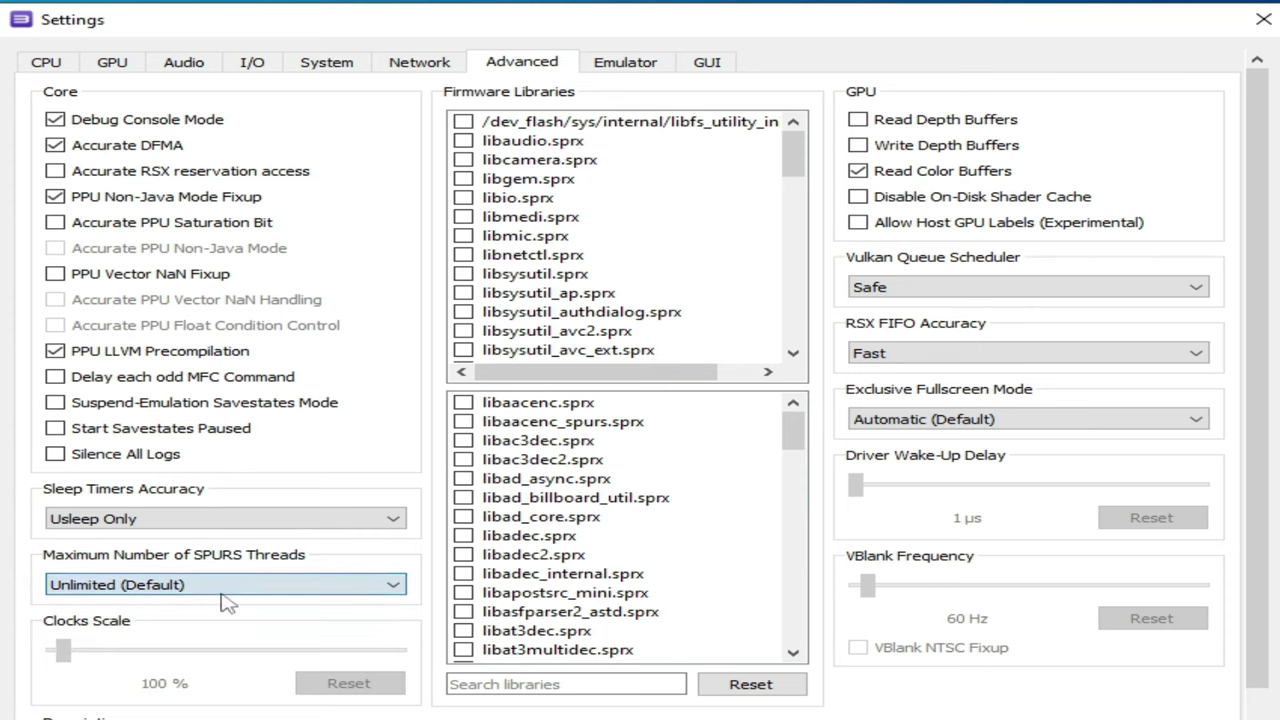
# Step: In the Emulator settings, try 3 for Max LLVM Compile Threads and set it back to All (4)
pyautogui.click(632, 70)
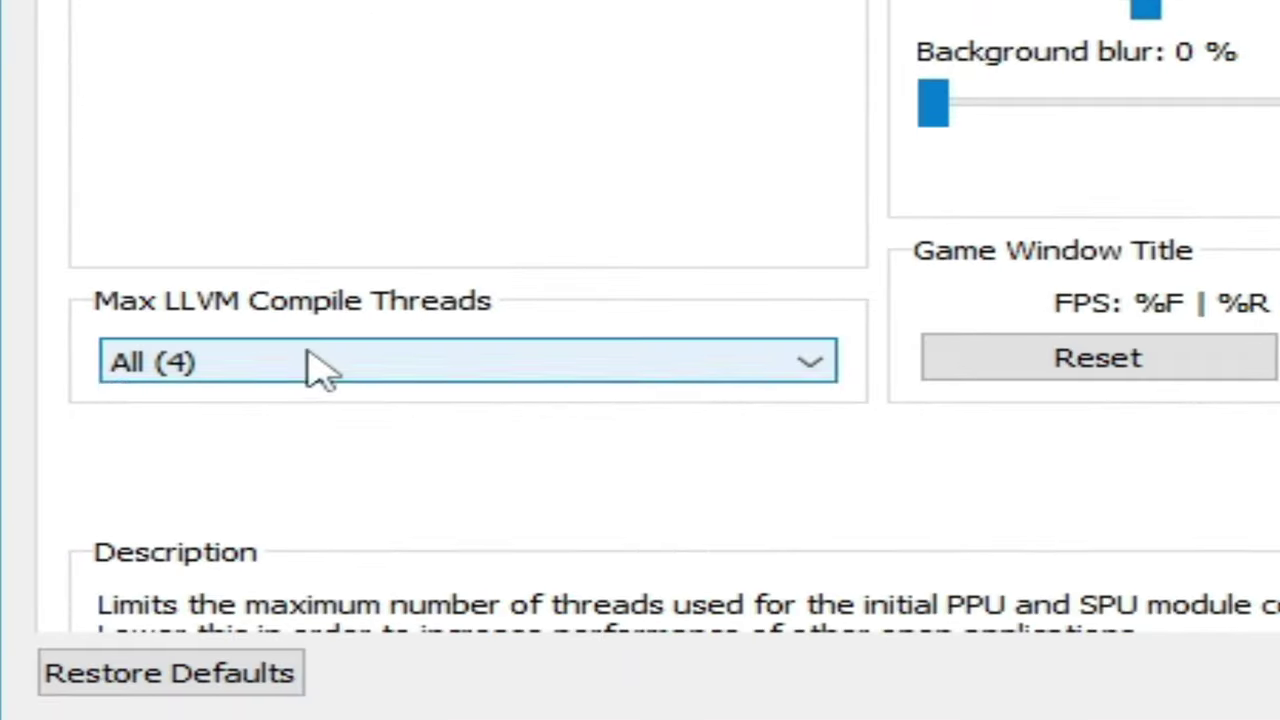
pyautogui.click(318, 370)
pyautogui.click(231, 489)
pyautogui.click(330, 378)
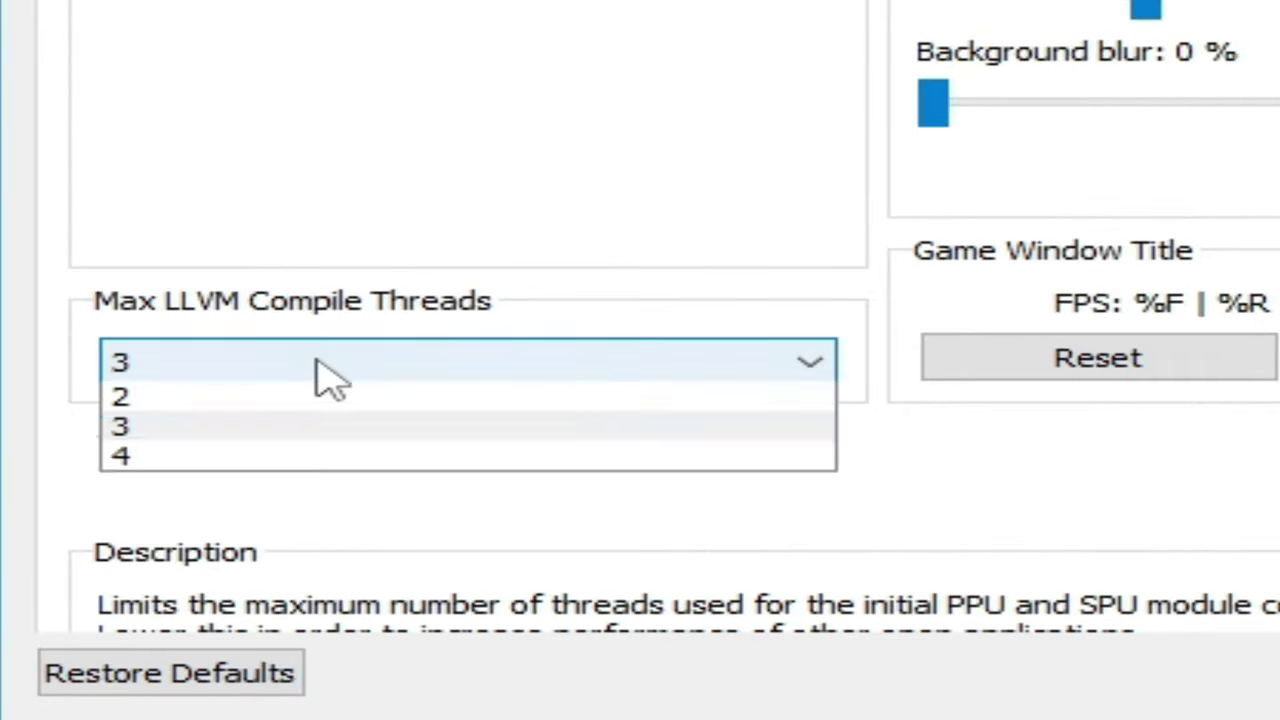
pyautogui.click(309, 400)
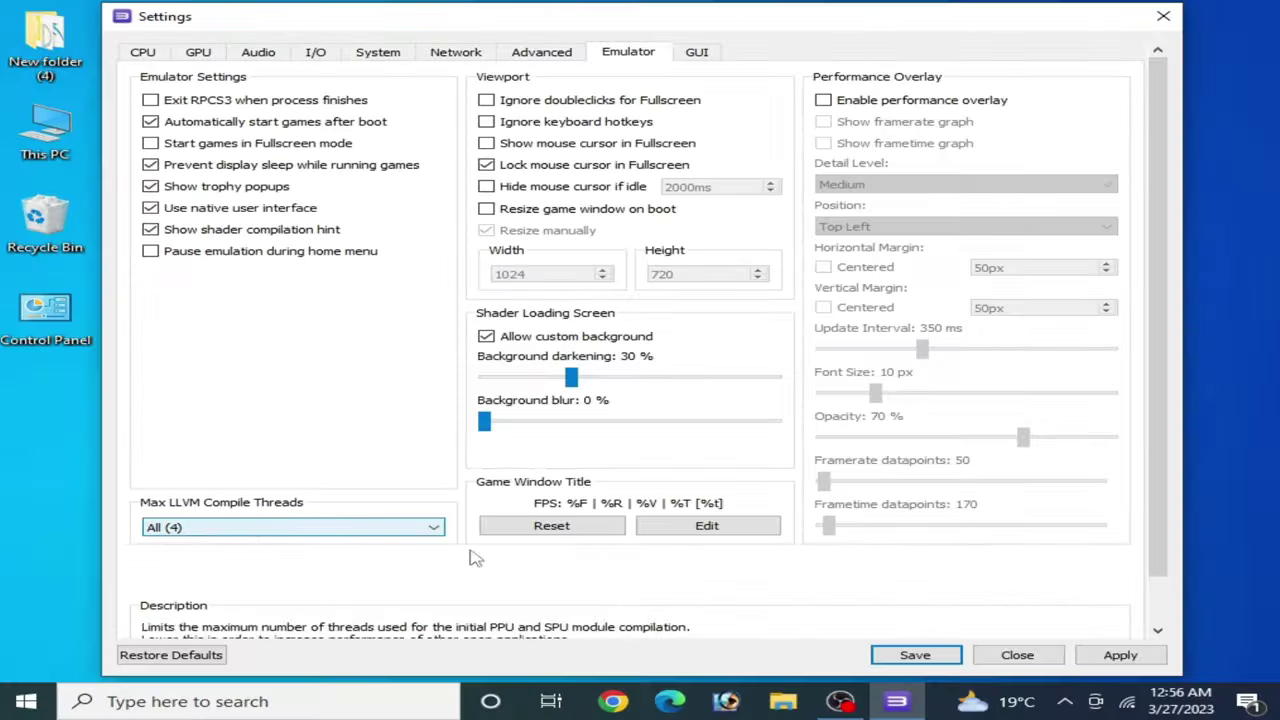
# Step: Apply and save the changed emulator settings
pyautogui.click(1120, 653)
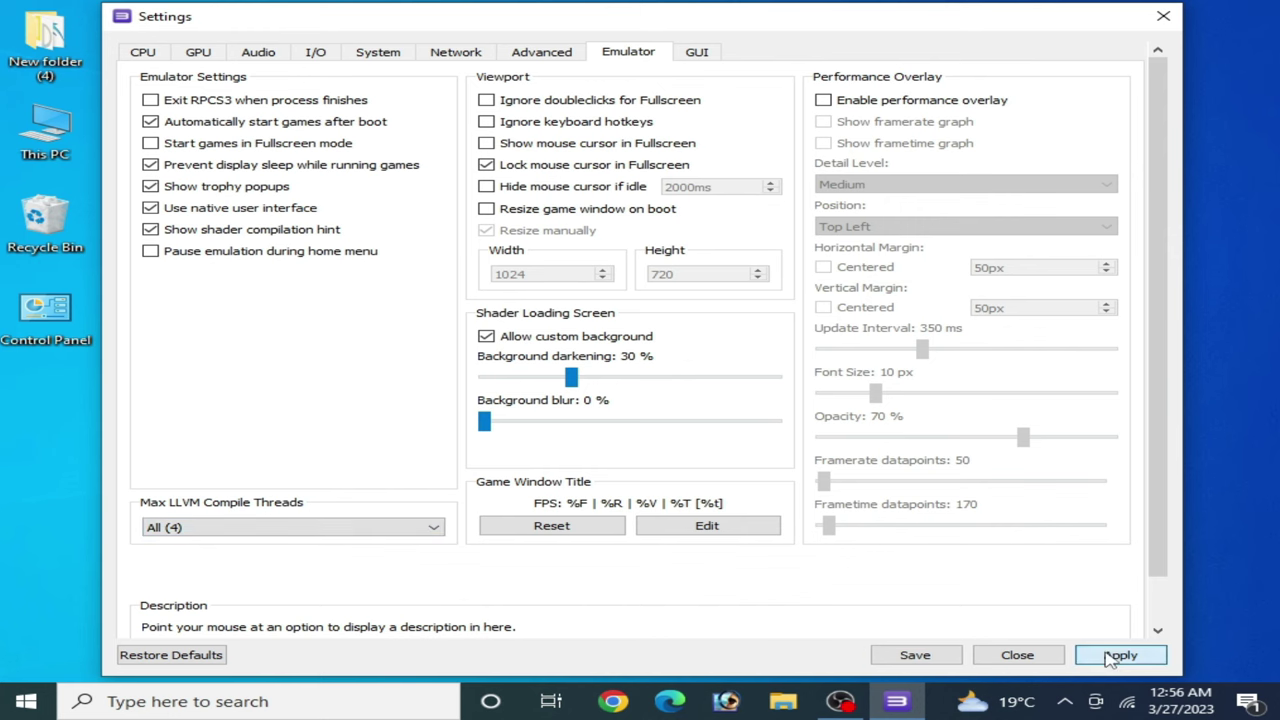
pyautogui.click(935, 660)
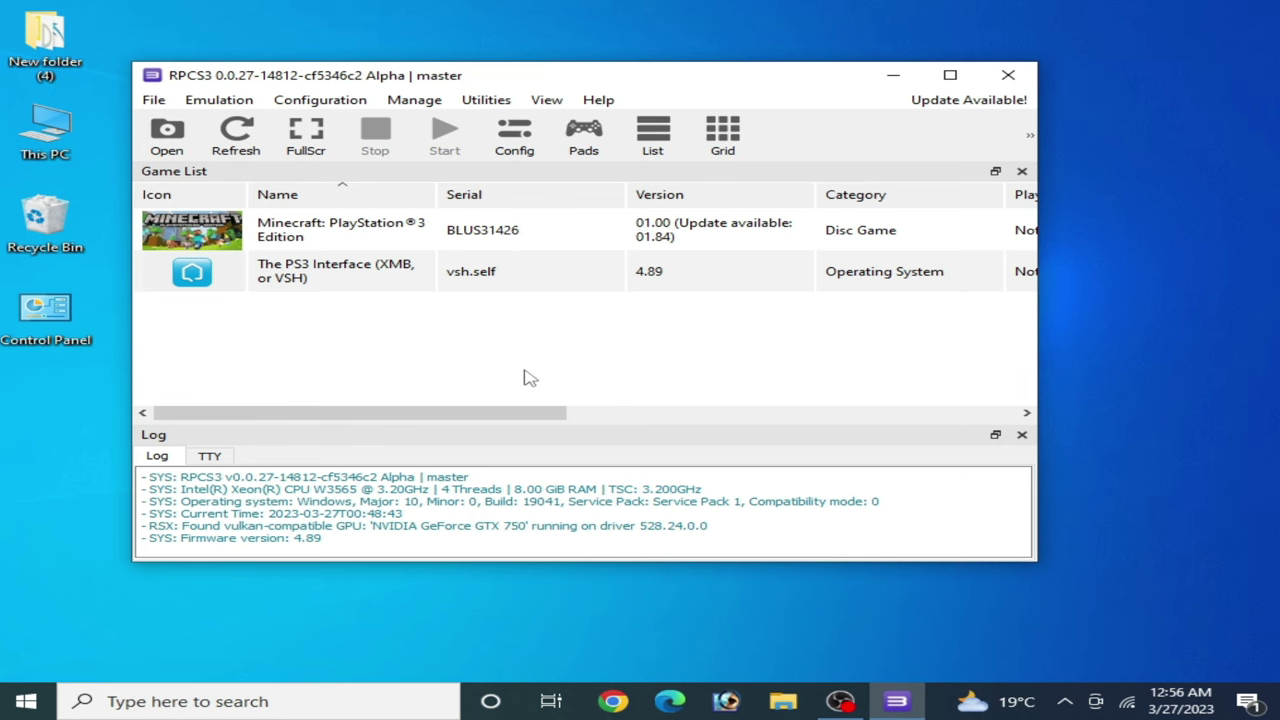
pyautogui.rightClick(299, 228)
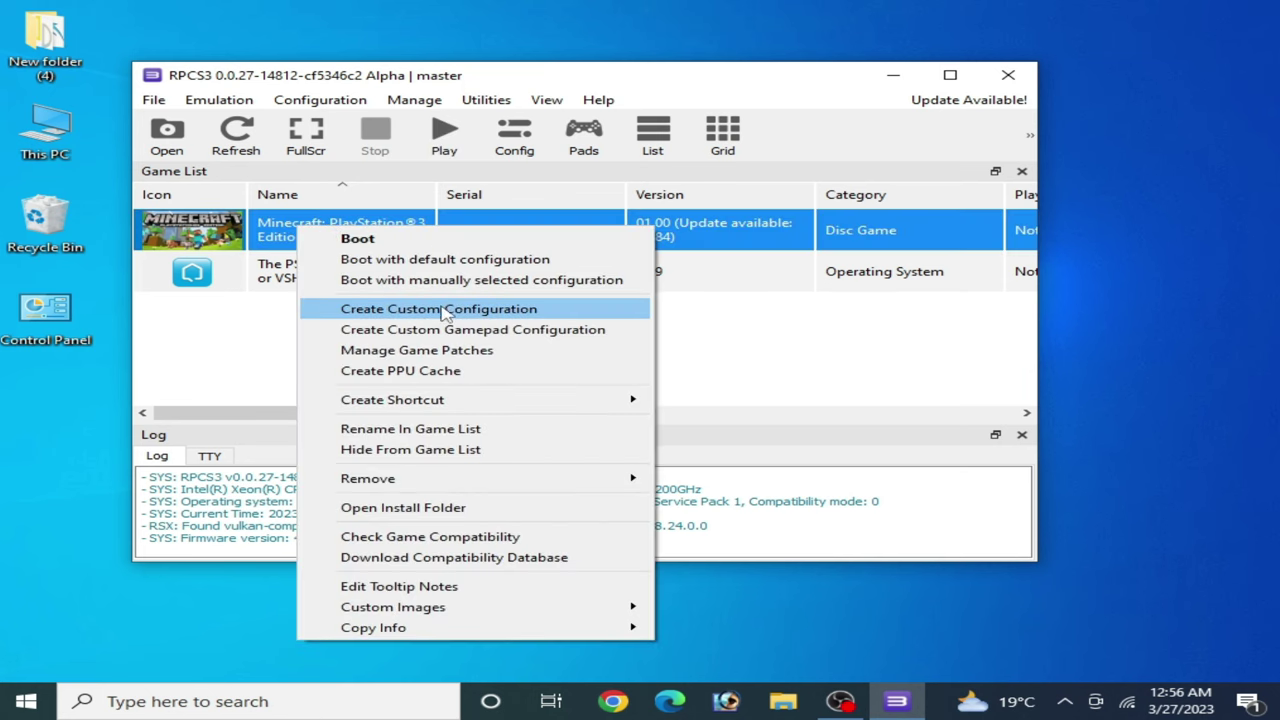
pyautogui.click(446, 314)
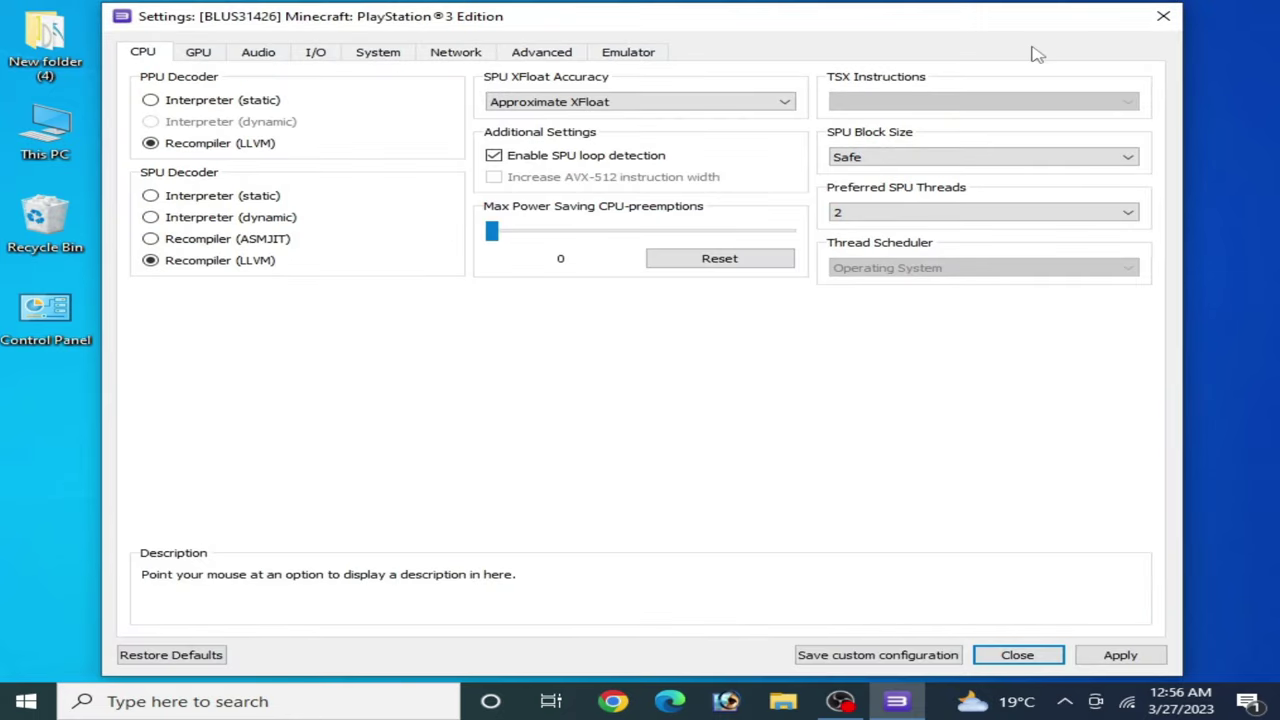
pyautogui.click(1162, 17)
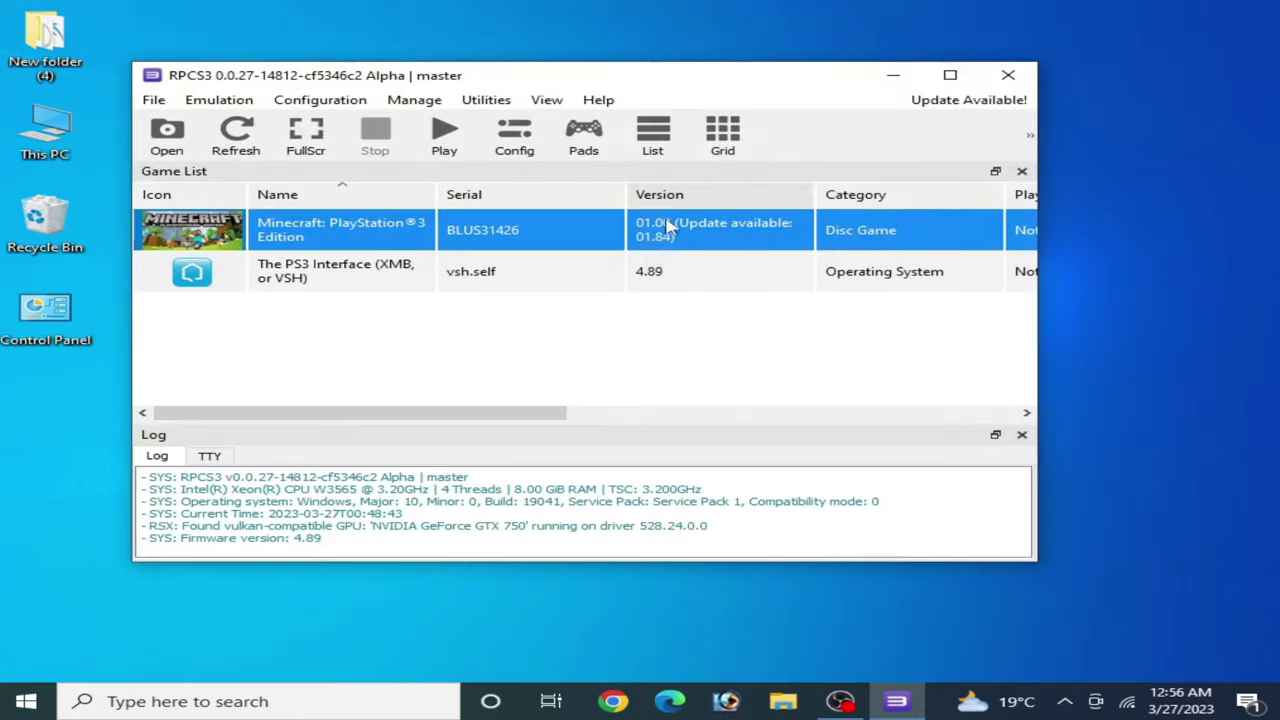
# Step: Create a custom configuration for Minecraft: PlayStation 3 Edition and apply a Driver Wake-Up Delay of 200 µs in its advanced settings
pyautogui.rightClick(310, 230)
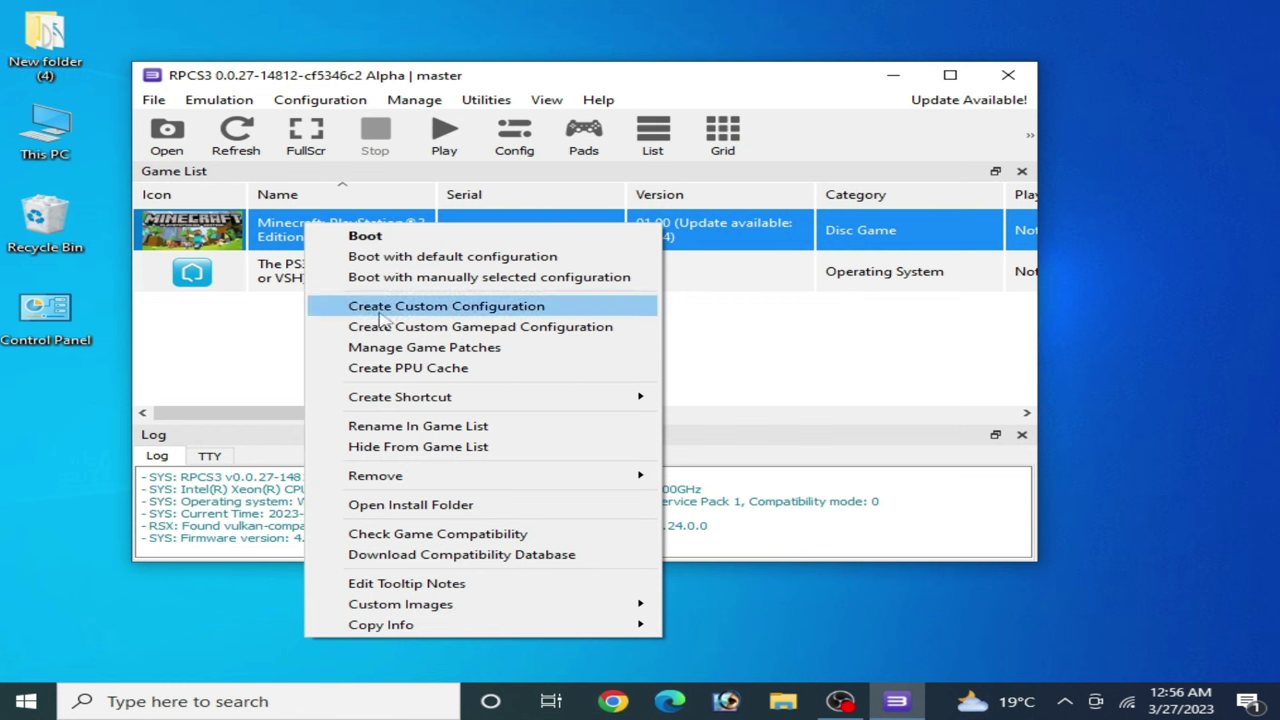
pyautogui.click(440, 310)
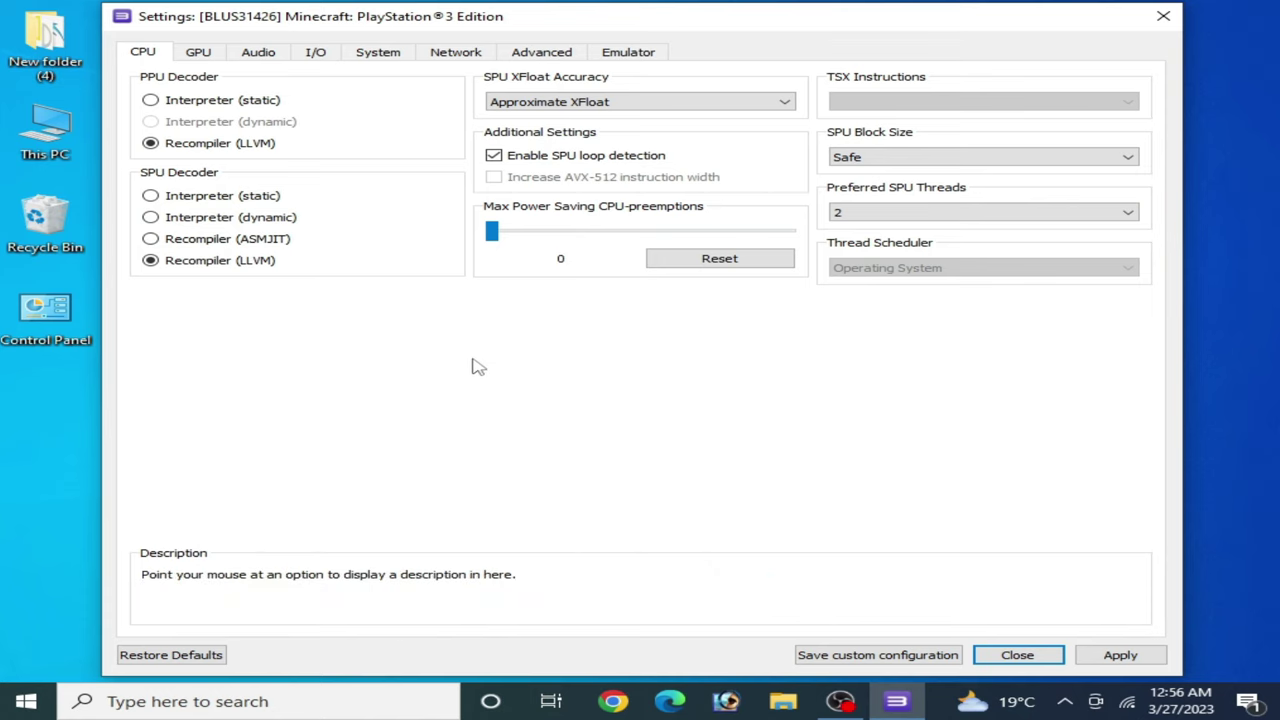
pyautogui.click(385, 52)
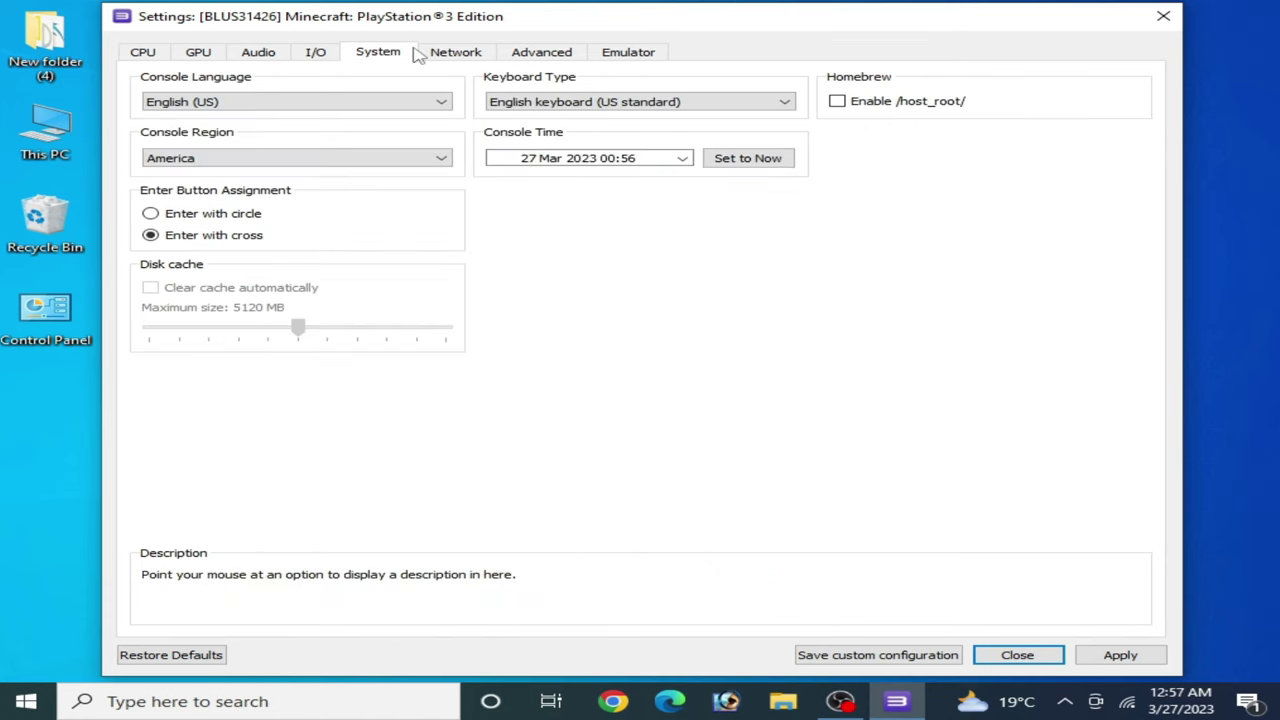
pyautogui.click(536, 53)
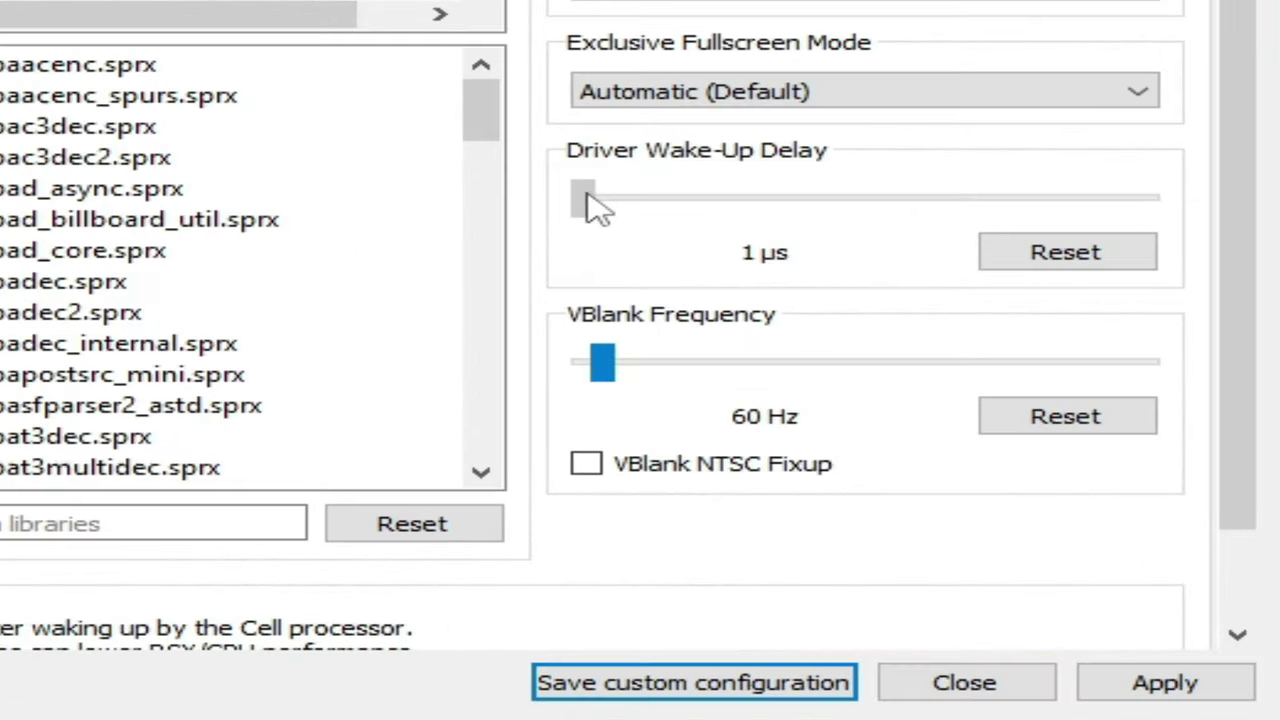
pyautogui.moveTo(731, 324); pyautogui.dragTo(773, 328)
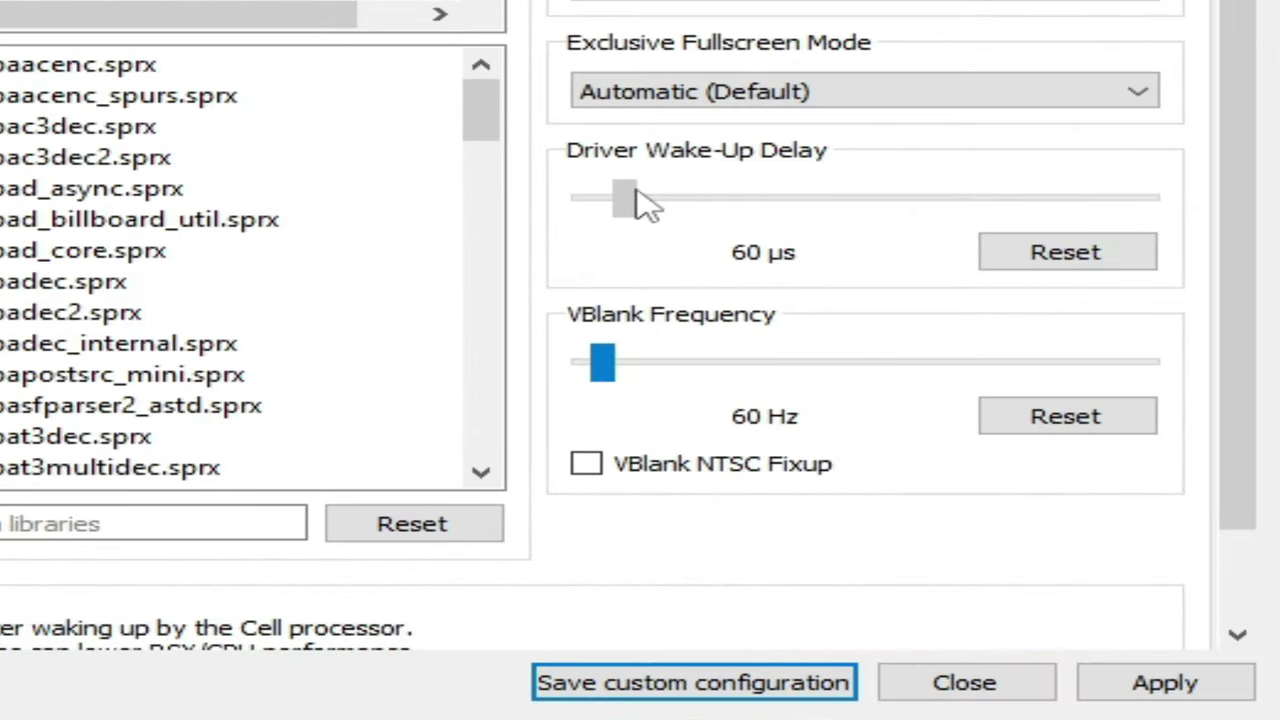
pyautogui.moveTo(645, 203); pyautogui.dragTo(737, 201)
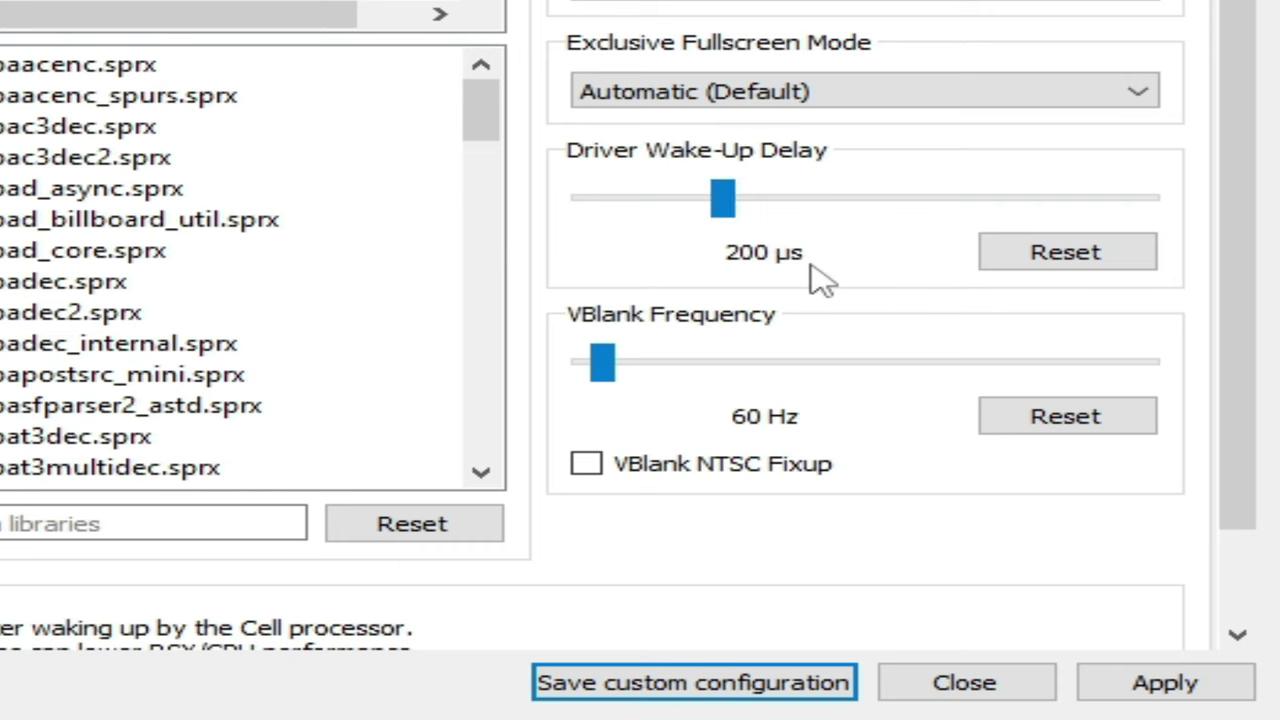
pyautogui.click(1152, 688)
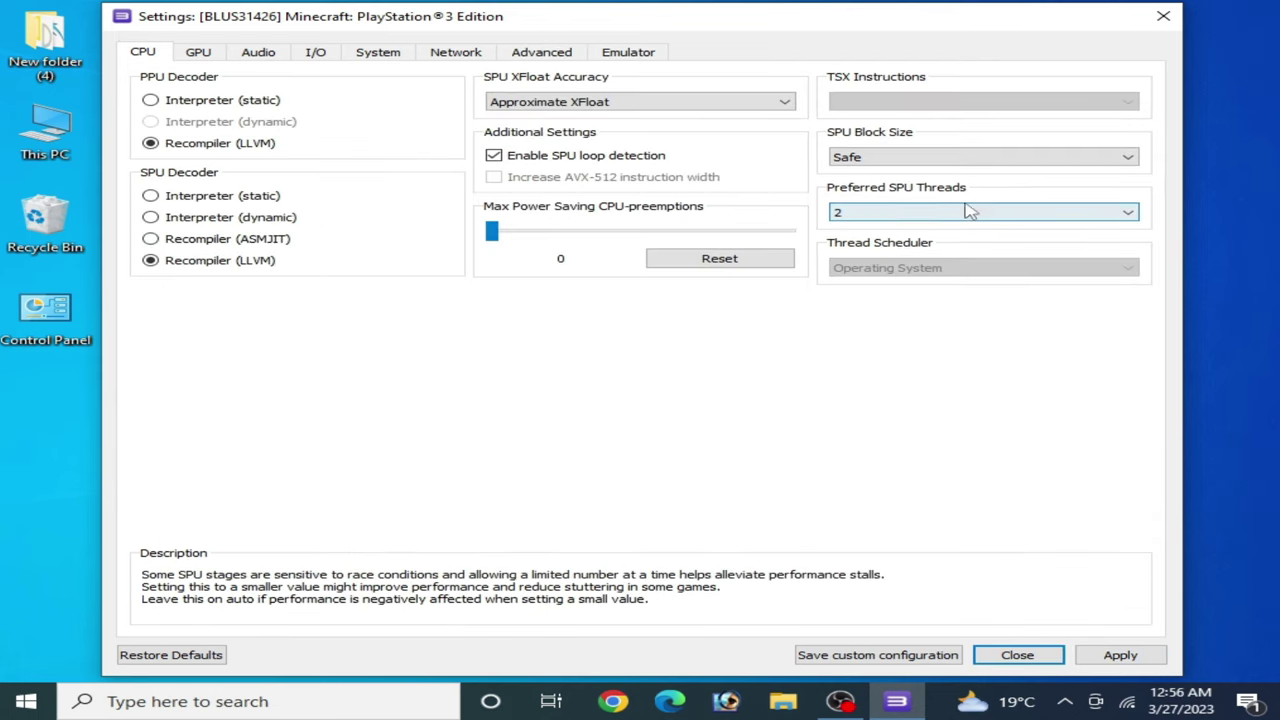
# Step: Review the GPU, audio, advanced and emulator settings of Minecraft's custom configuration and save it
pyautogui.click(198, 52)
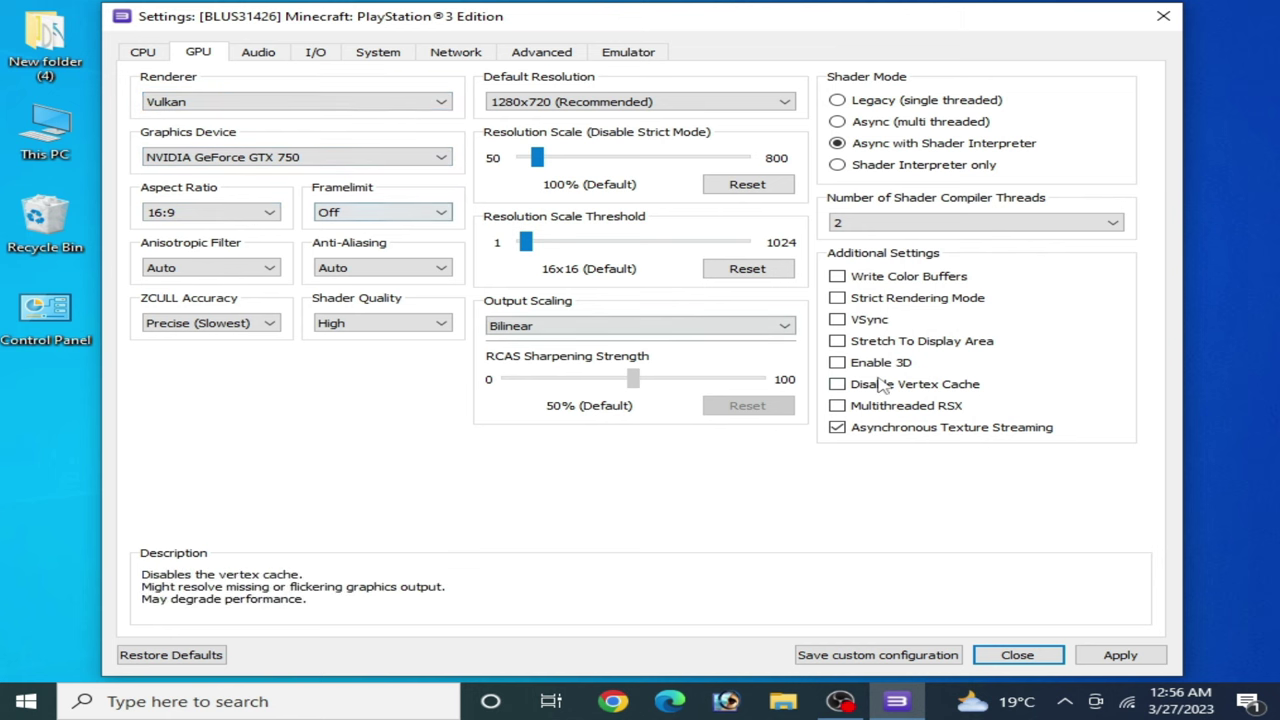
pyautogui.click(258, 53)
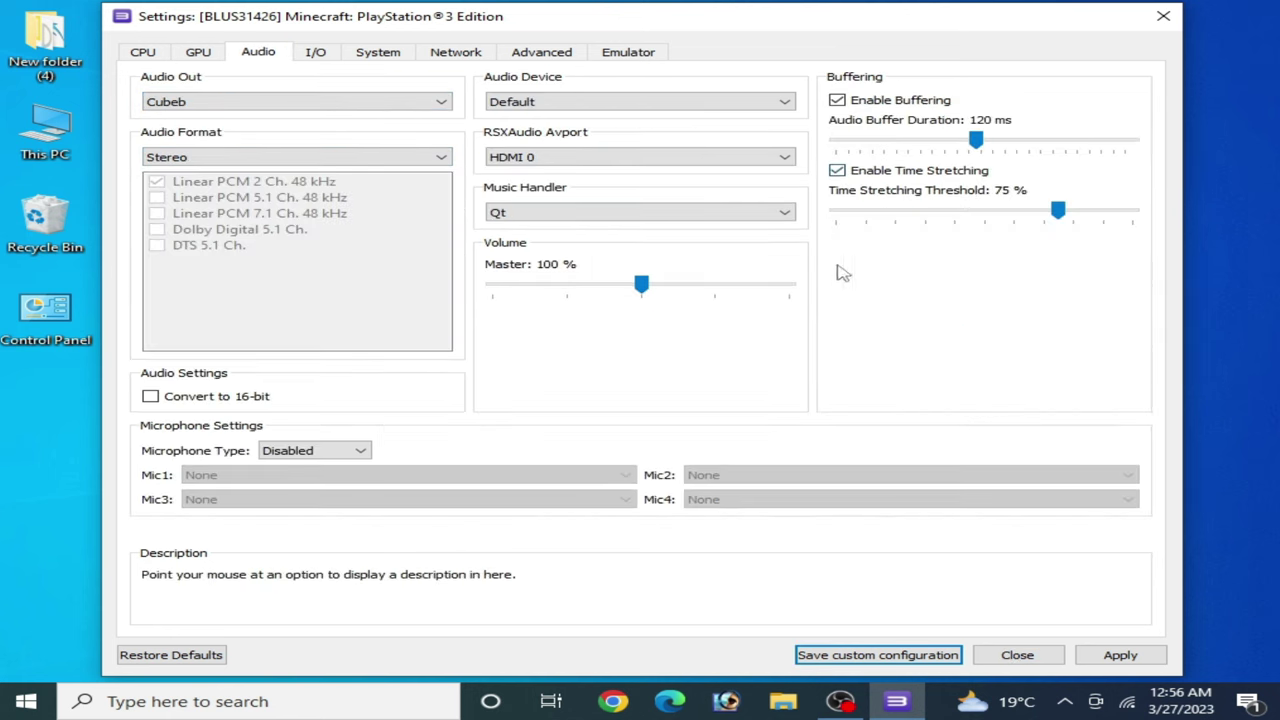
pyautogui.click(541, 52)
pyautogui.click(627, 52)
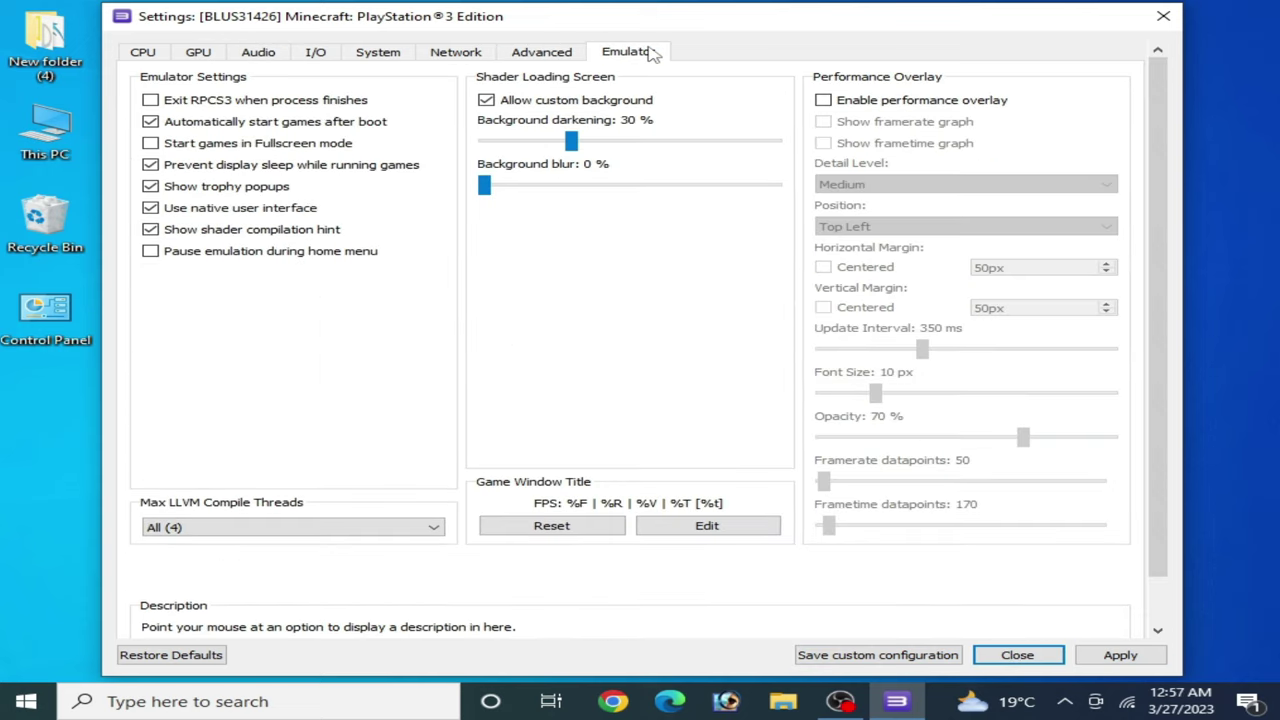
pyautogui.click(870, 656)
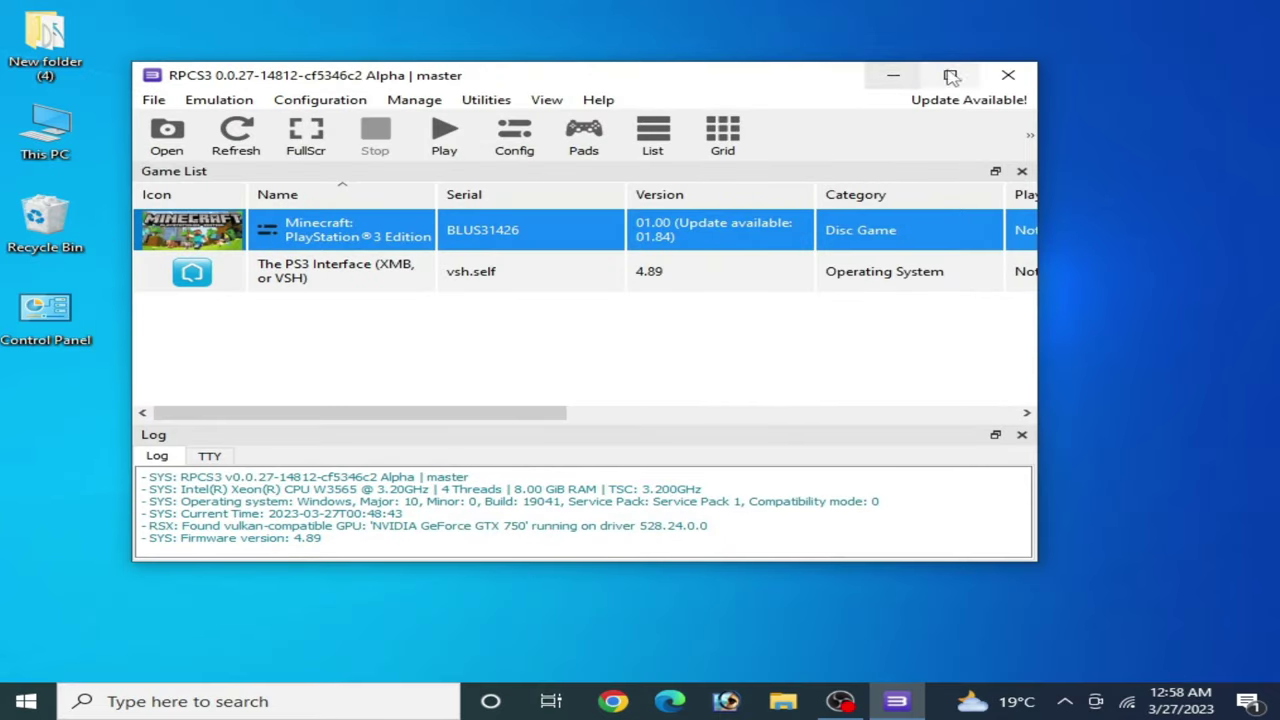
# Step: Close RPCS3 and relaunch it from its desktop shortcut
pyautogui.click(1008, 75)
pyautogui.click(750, 215)
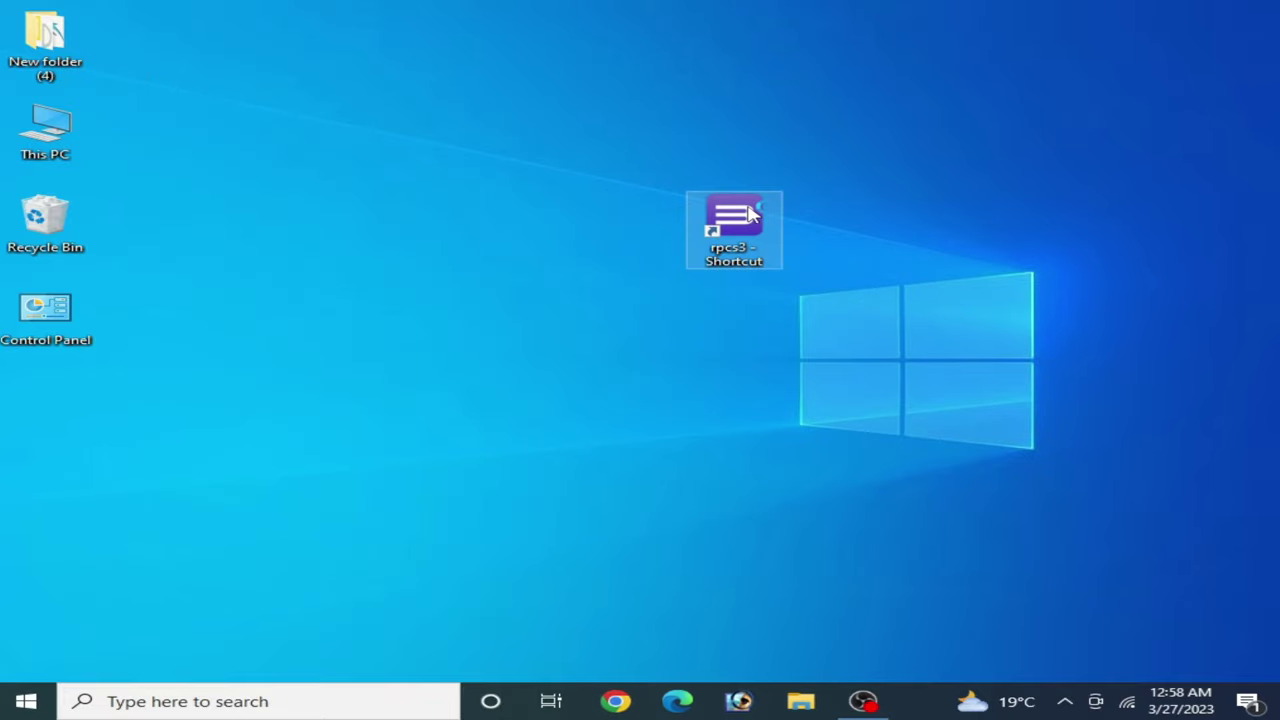
pyautogui.doubleClick(752, 214)
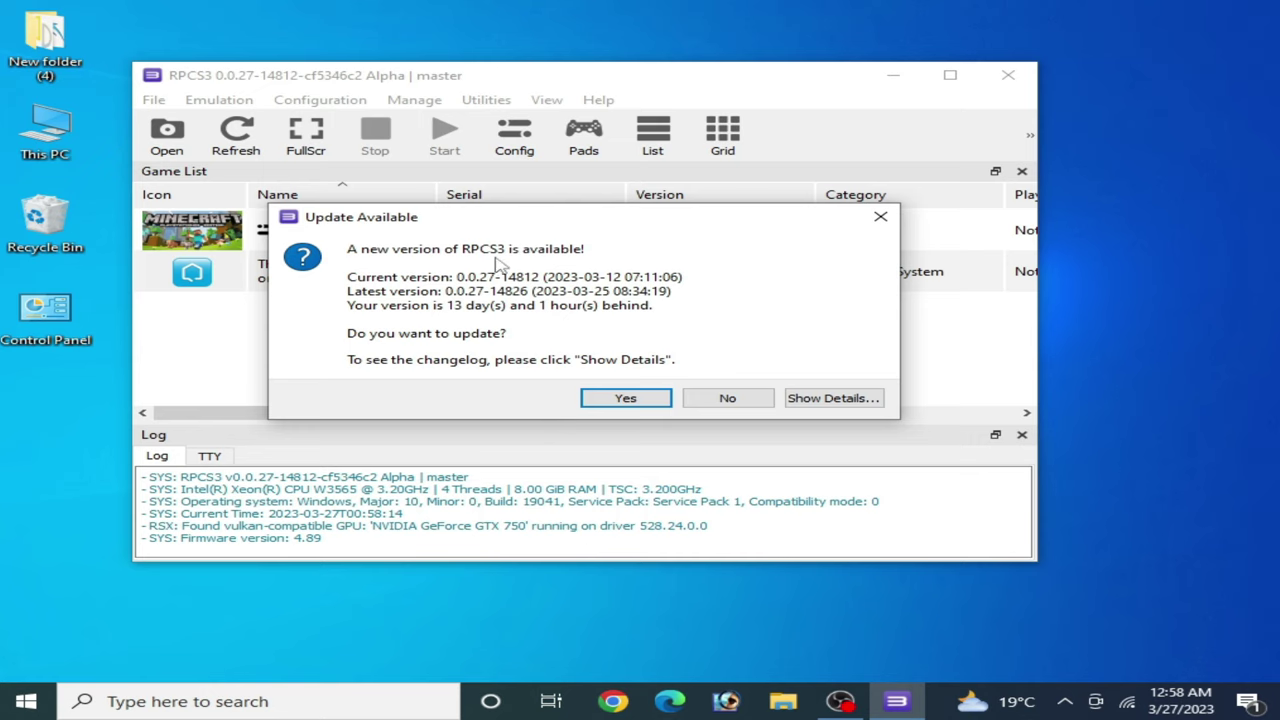
# Step: Accept the offered RPCS3 update and abort its download
pyautogui.click(625, 399)
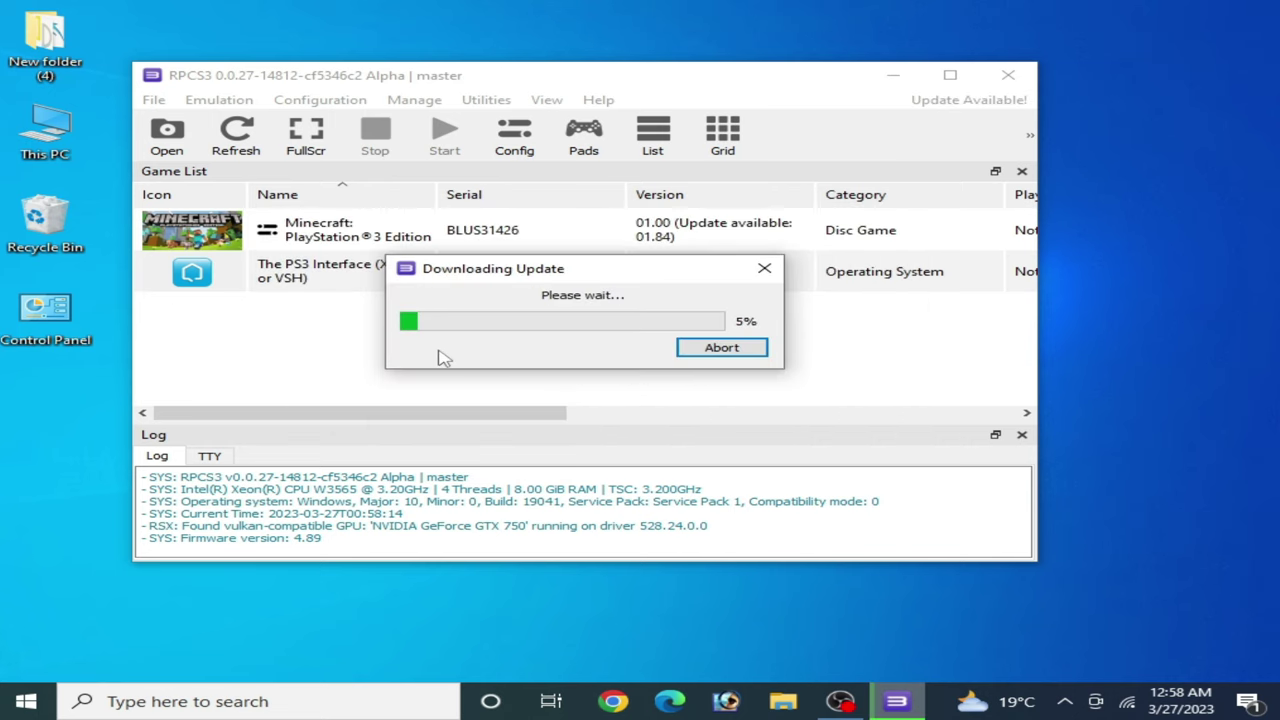
pyautogui.click(721, 347)
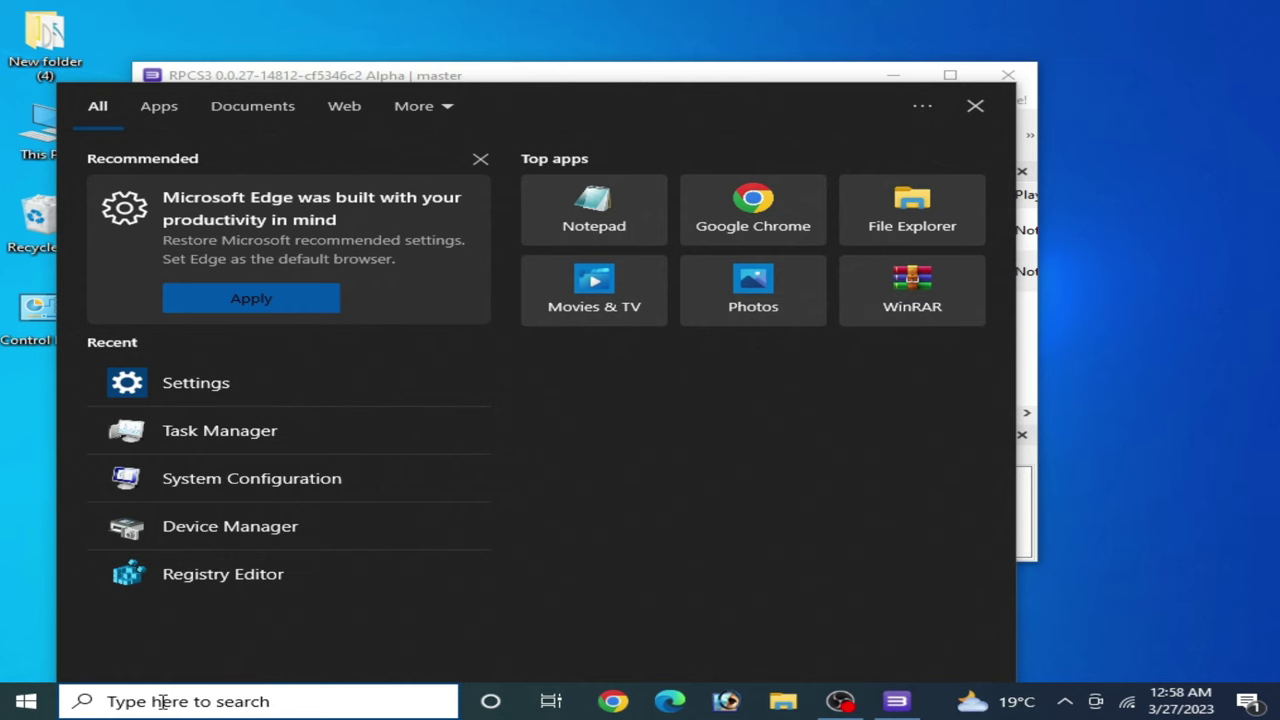
# Step: Search Windows for "device" and open Device Manager
pyautogui.write('de')
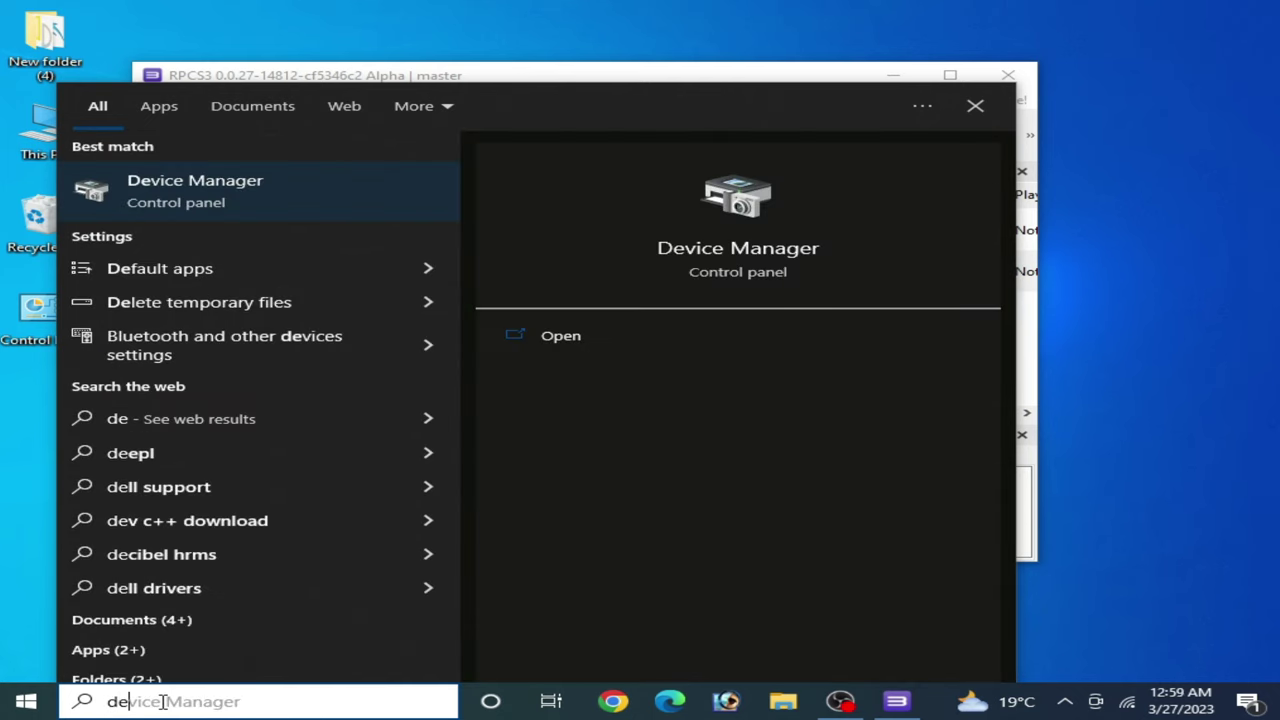
pyautogui.write('vice')
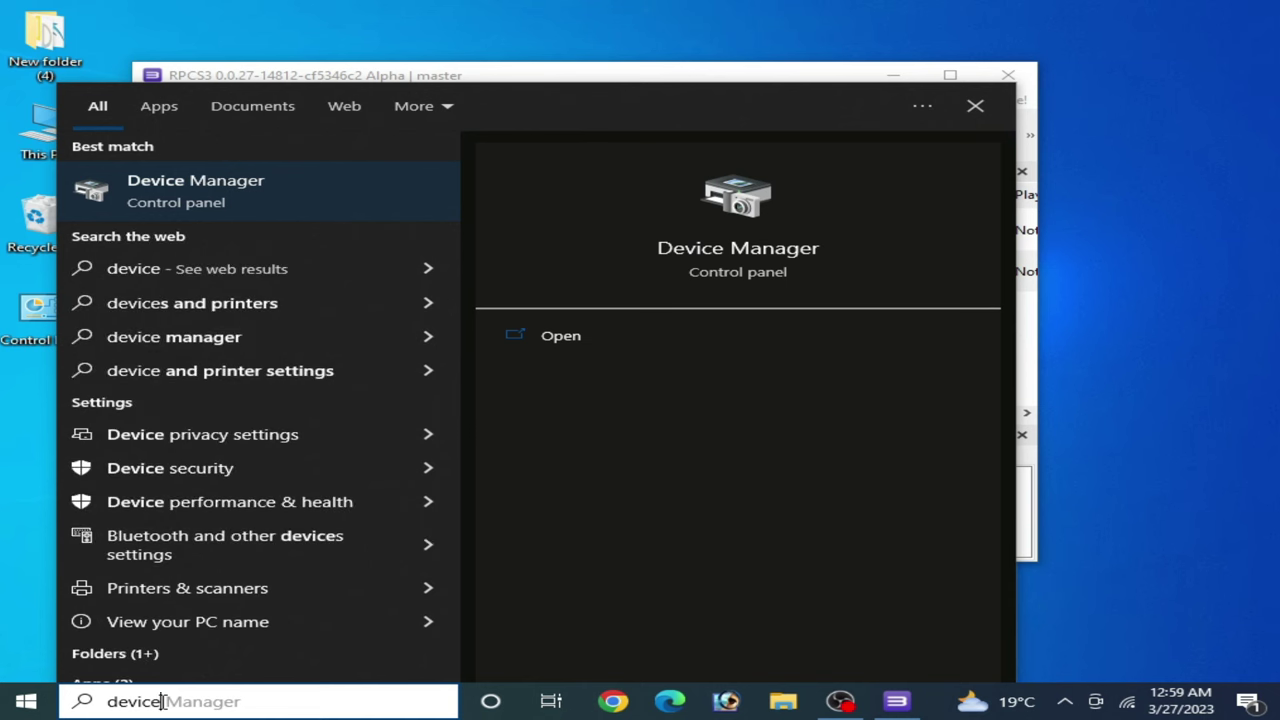
pyautogui.click(230, 184)
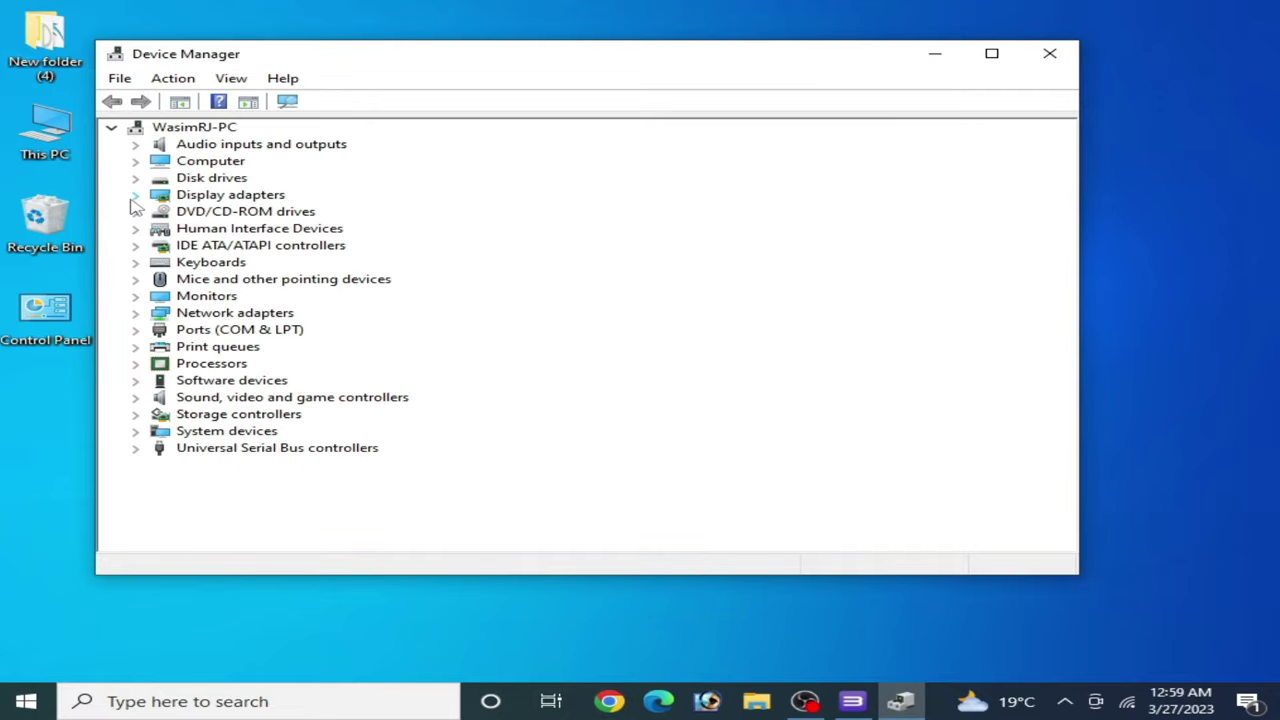
# Step: Check the driver properties of the NVIDIA GeForce GTX 750 display adapter and close Device Manager
pyautogui.click(135, 196)
pyautogui.click(255, 213)
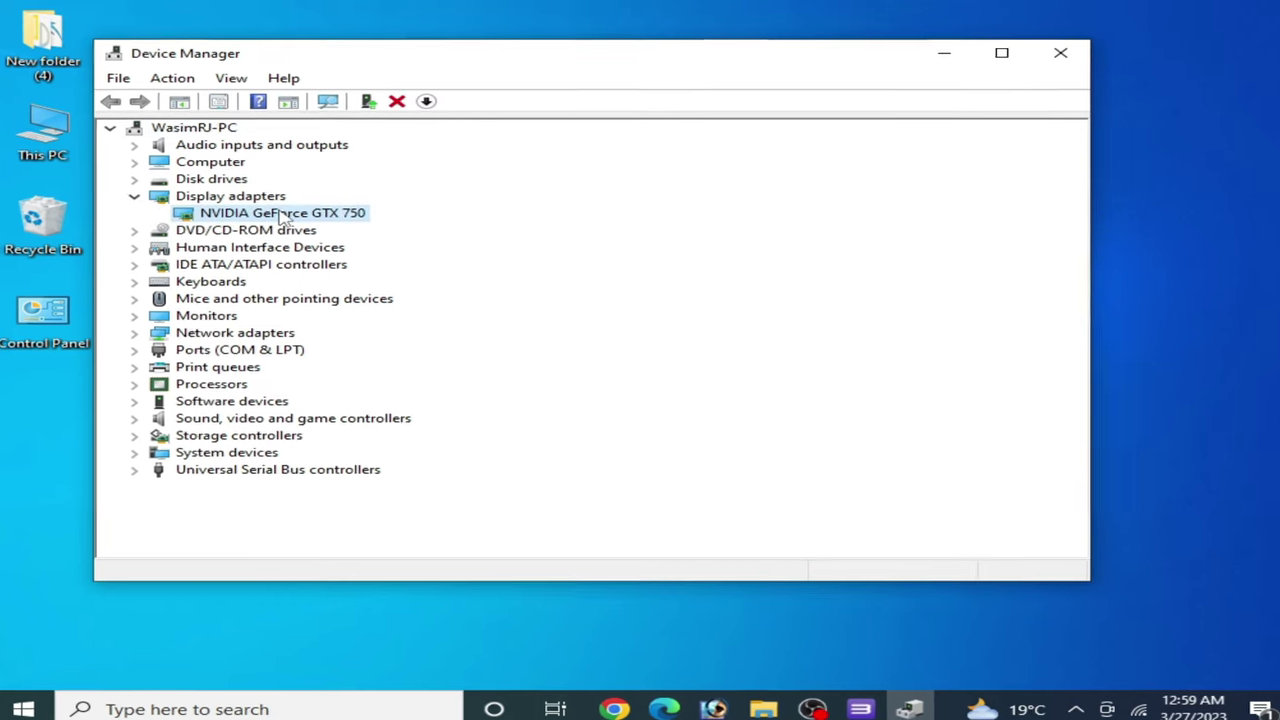
pyautogui.rightClick(283, 216)
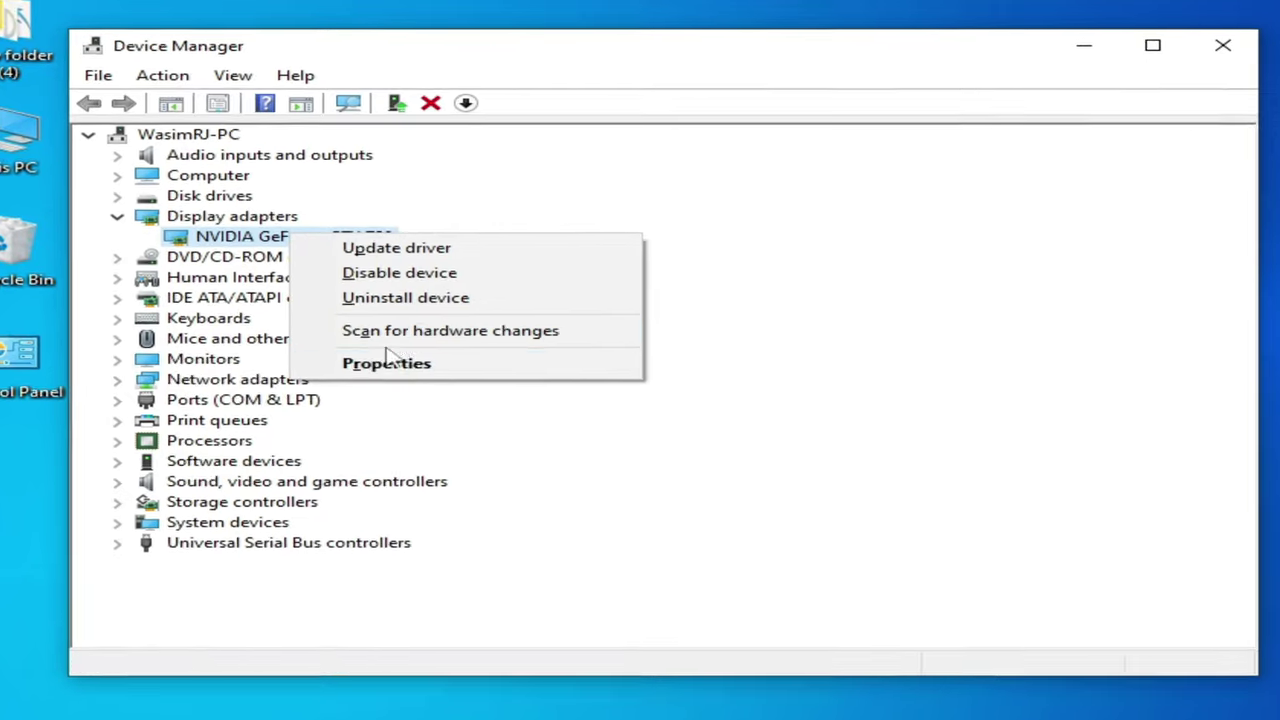
pyautogui.click(385, 350)
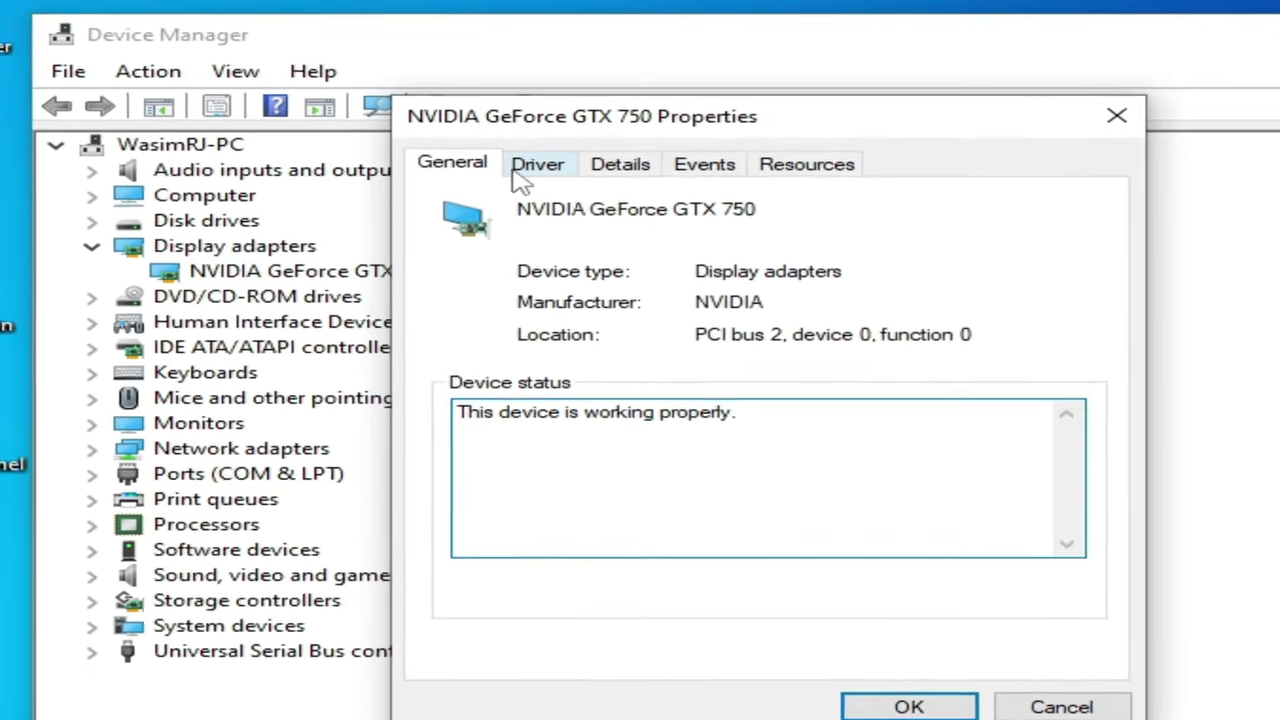
pyautogui.click(519, 162)
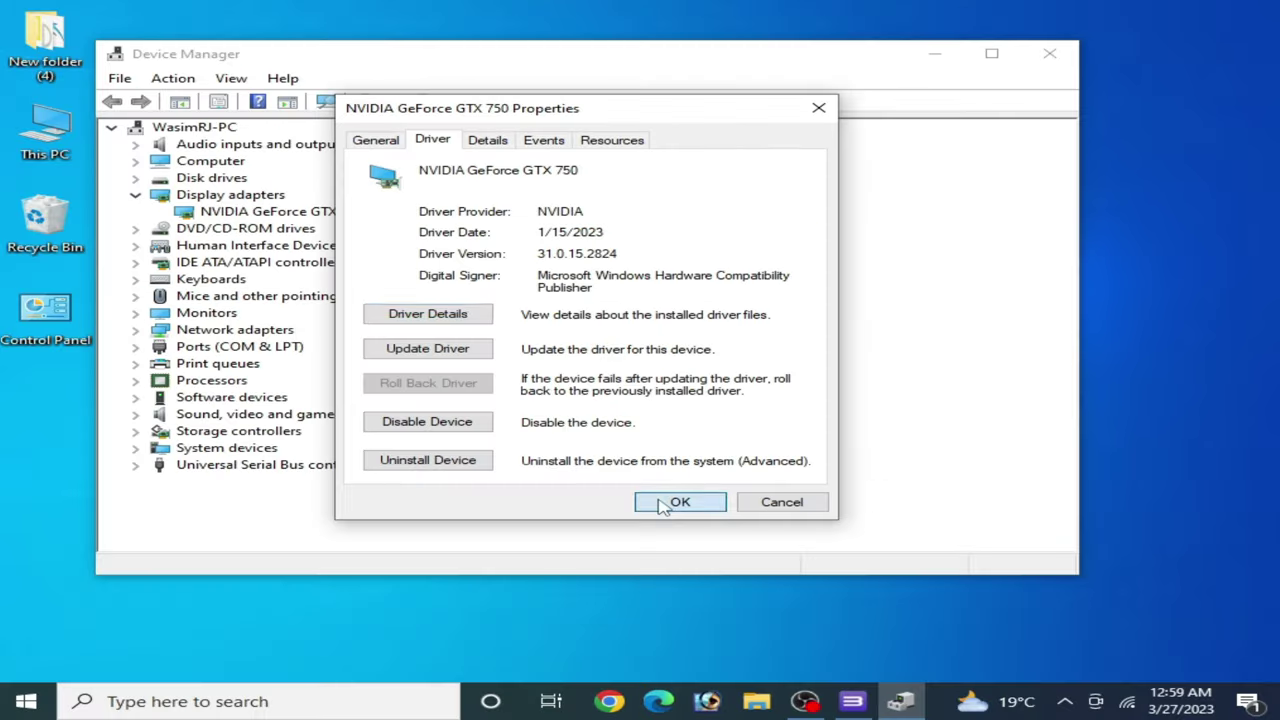
pyautogui.click(677, 503)
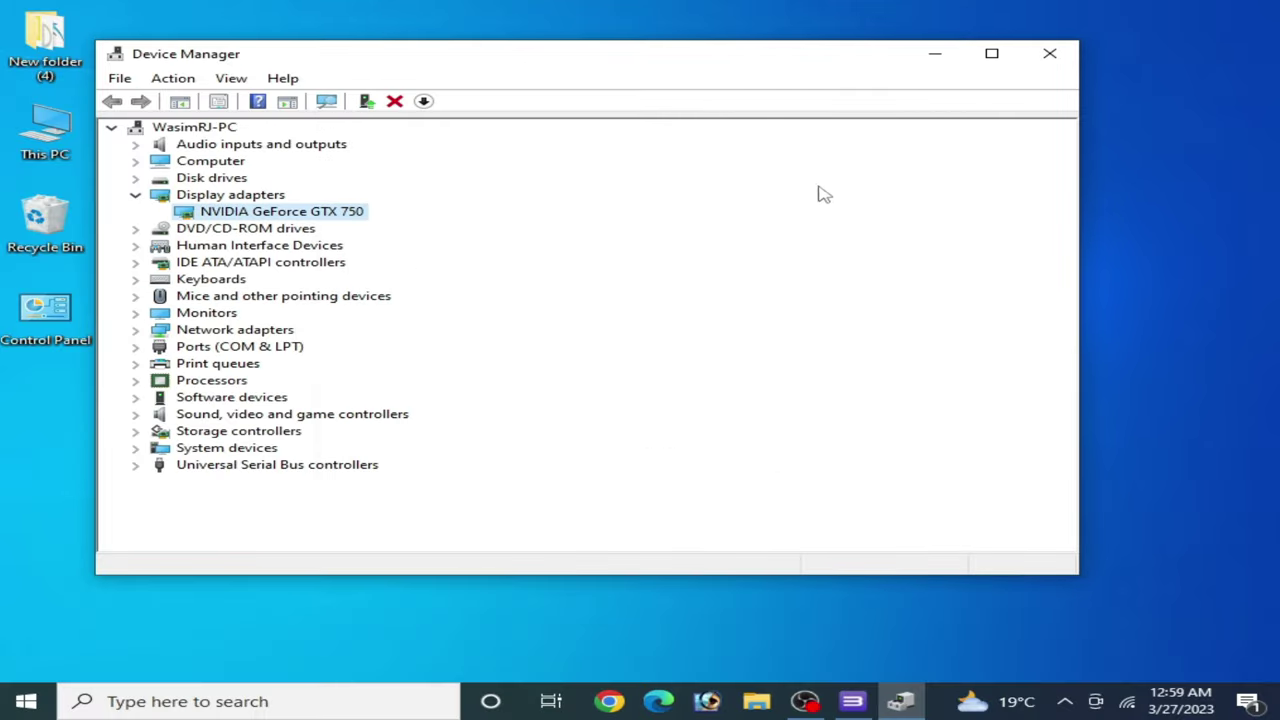
pyautogui.click(1049, 53)
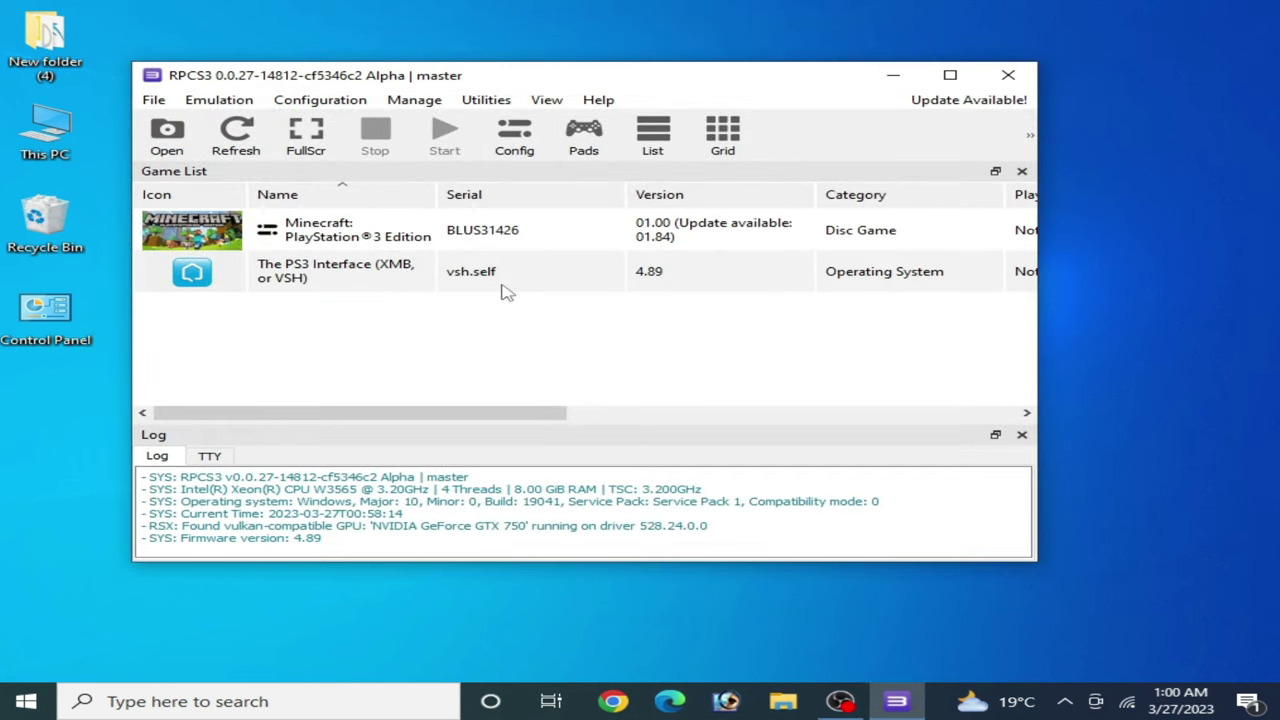
# Step: In the NVIDIA Control Panel's image settings with preview, set the preference to Performance, and choose Use the advanced 3D image settings
pyautogui.rightClick(1113, 376)
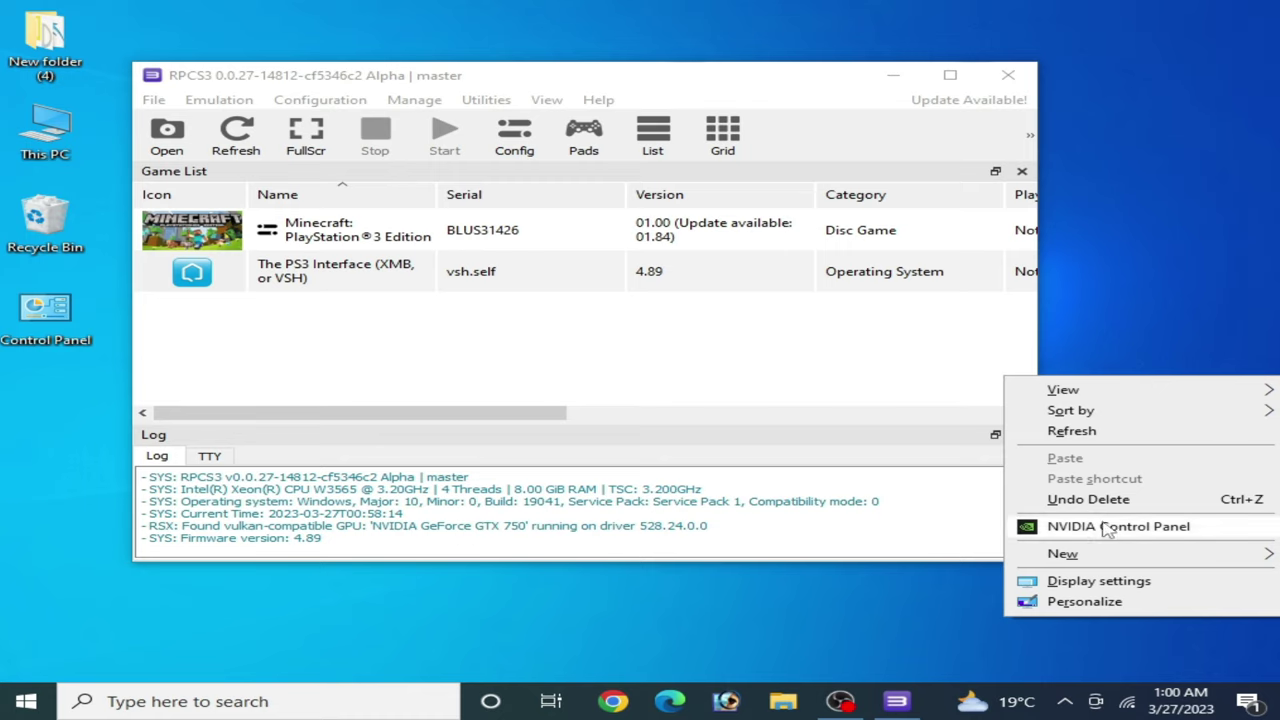
pyautogui.click(1106, 527)
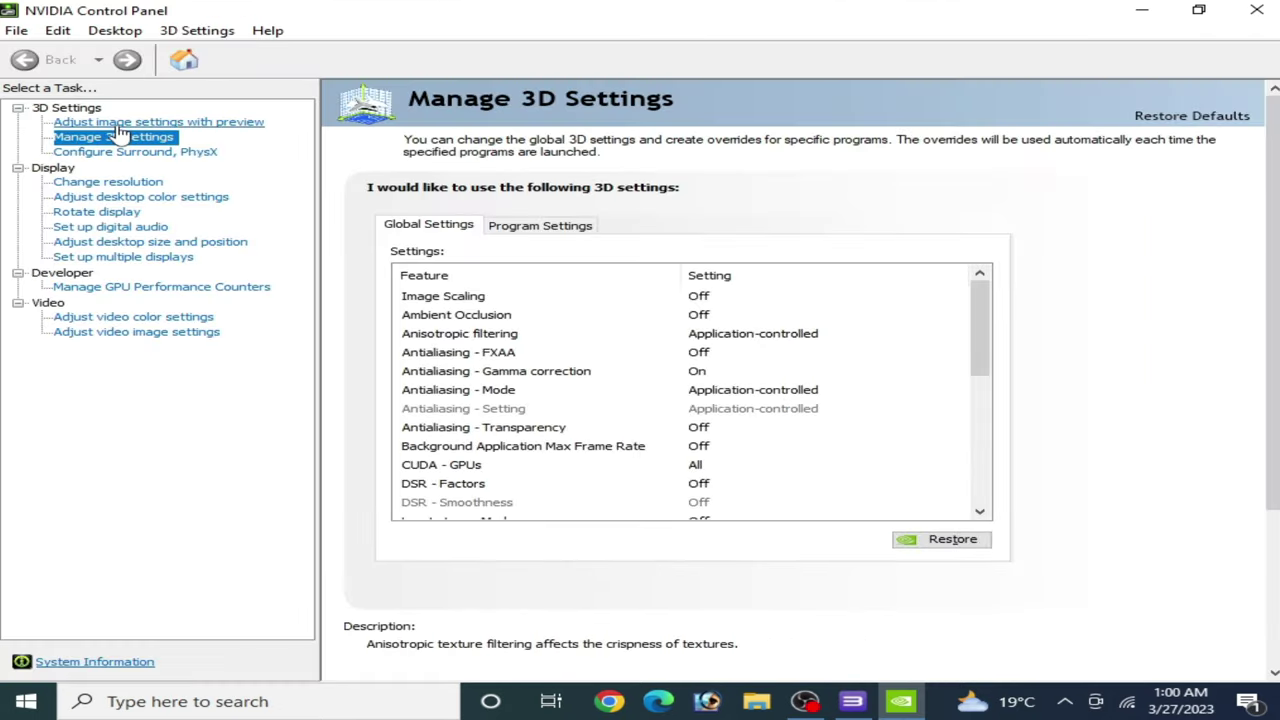
pyautogui.click(118, 124)
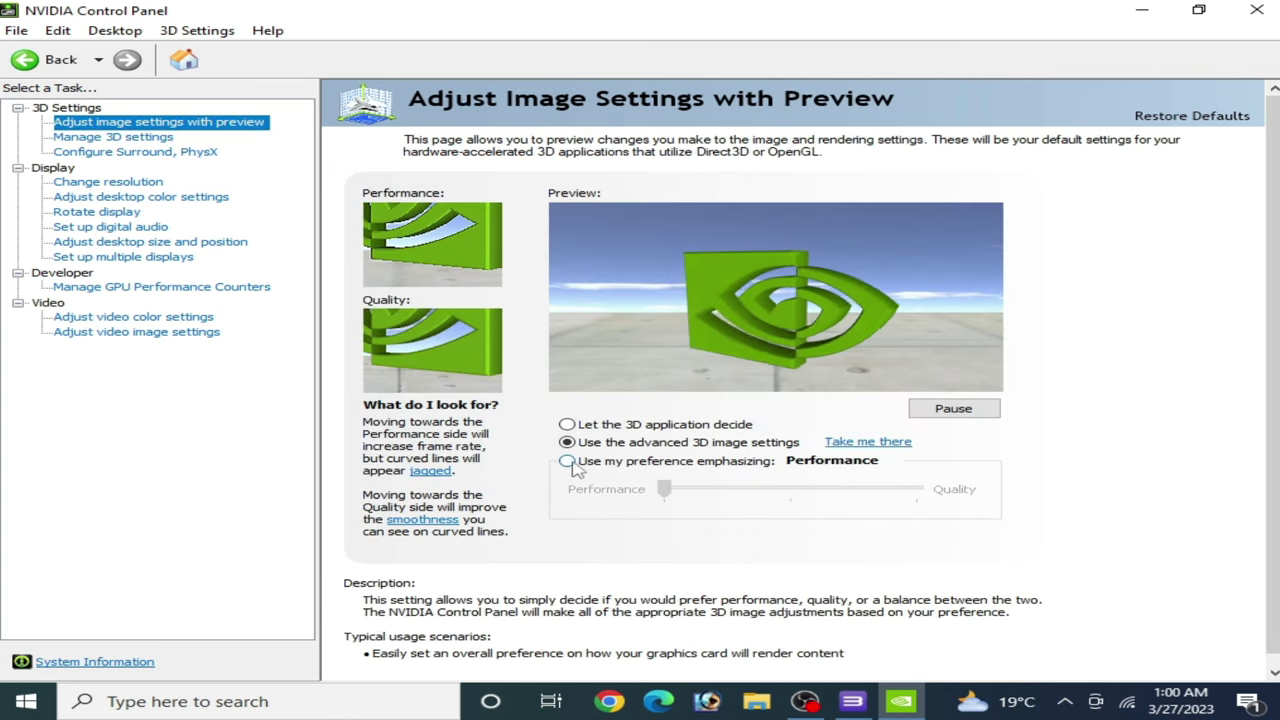
pyautogui.click(567, 462)
pyautogui.moveTo(664, 489); pyautogui.dragTo(790, 489)
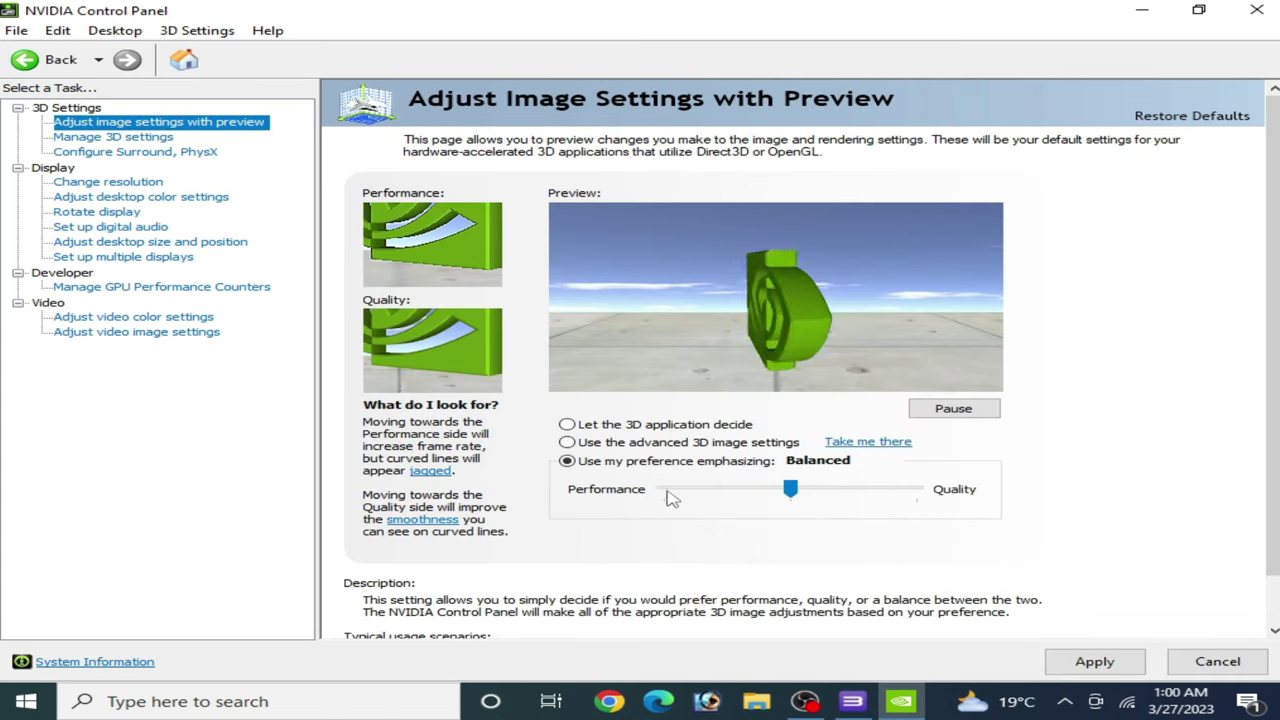
pyautogui.click(668, 492)
pyautogui.click(567, 442)
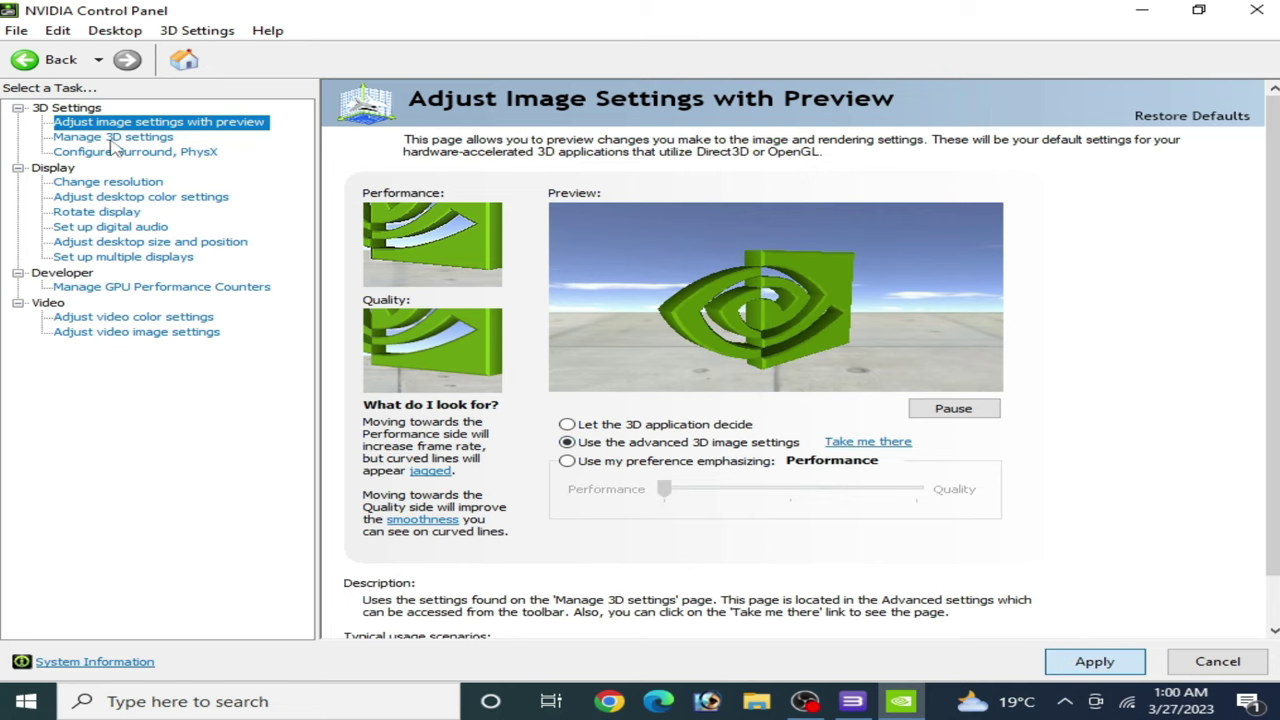
# Step: In the global 3D settings, set the OpenGL rendering GPU to NVIDIA GeForce GTX 750
pyautogui.click(113, 140)
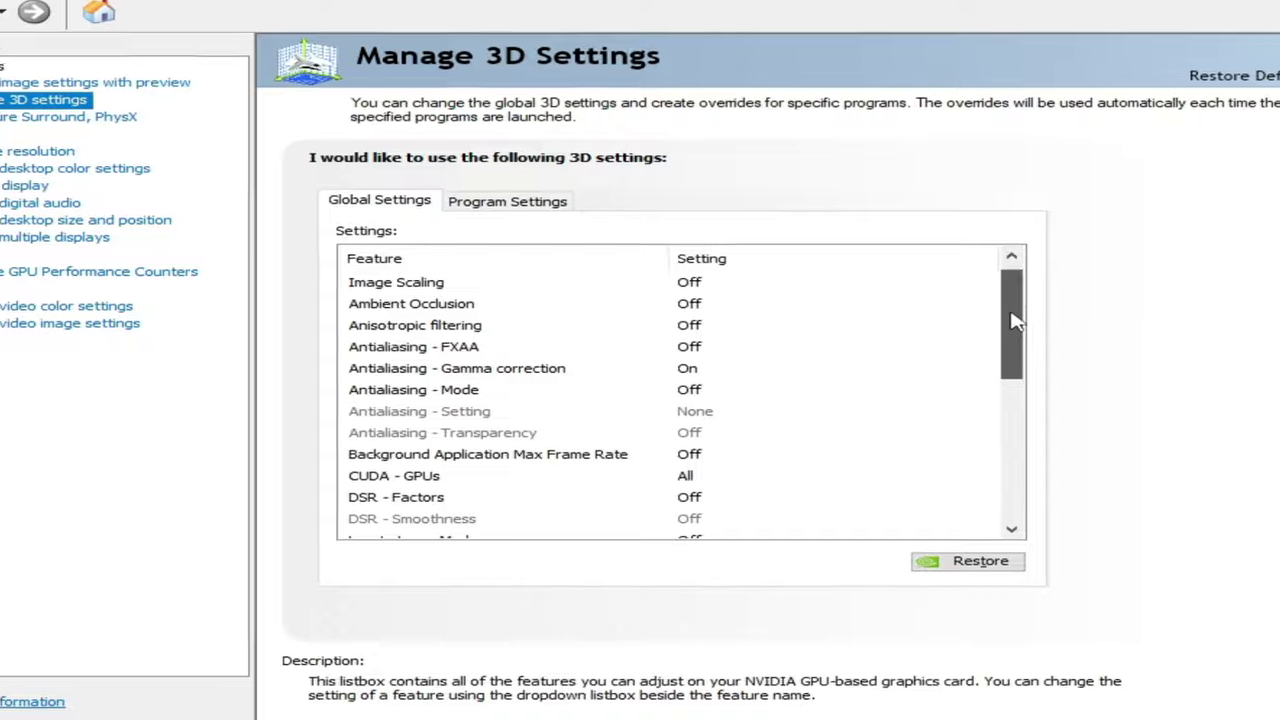
pyautogui.moveTo(1013, 320); pyautogui.dragTo(1019, 411)
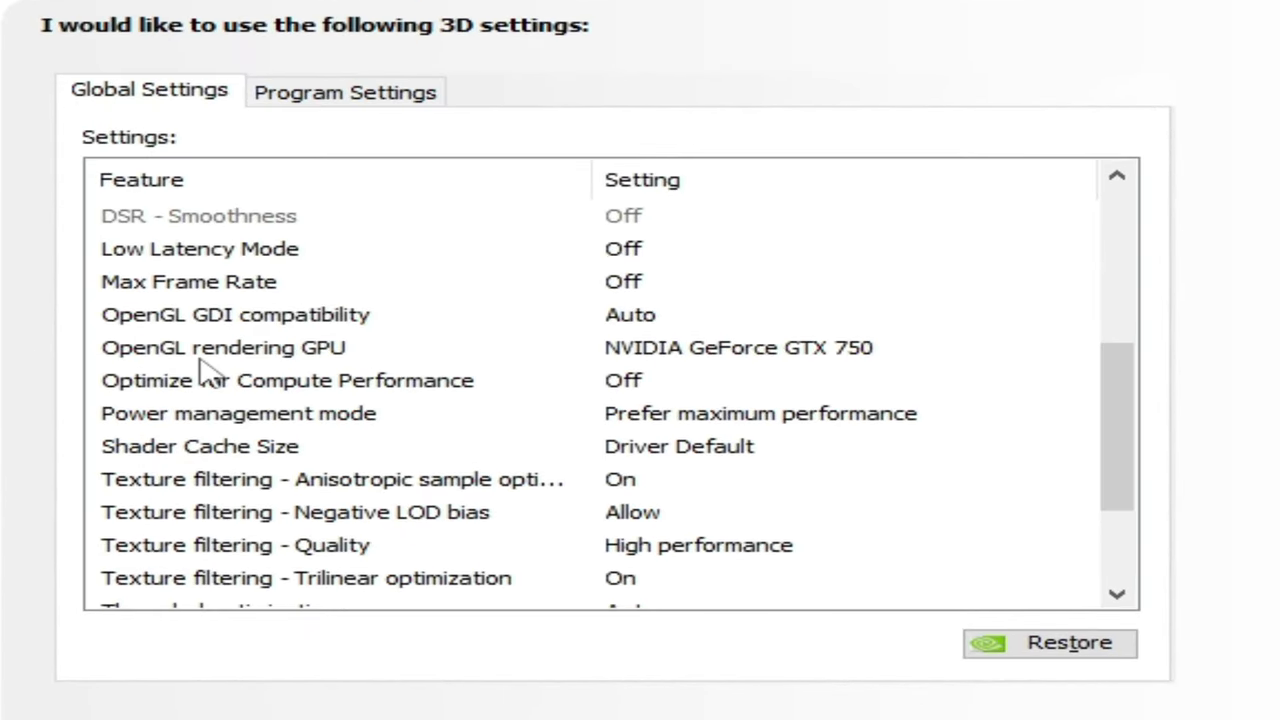
pyautogui.click(766, 352)
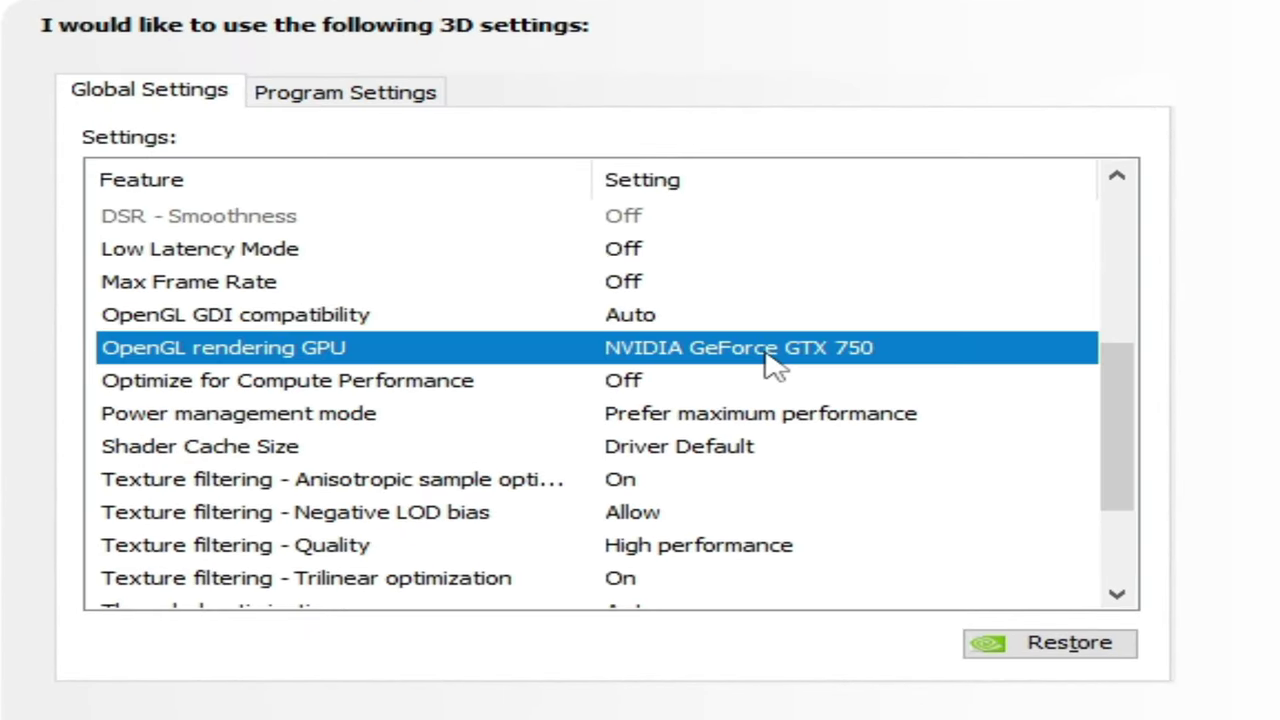
pyautogui.click(765, 353)
pyautogui.click(763, 358)
pyautogui.click(714, 409)
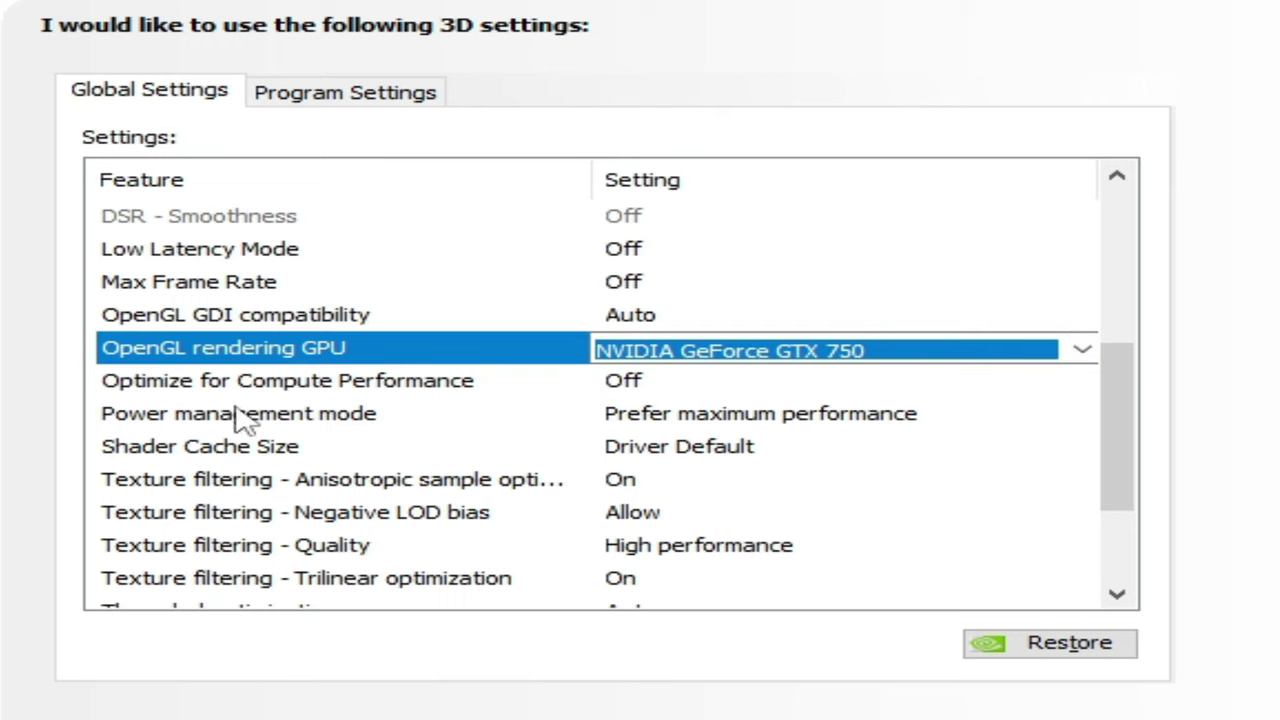
# Step: Set the power management mode to Prefer maximum performance and texture filtering quality to High performance, and apply the changes
pyautogui.click(668, 420)
pyautogui.click(665, 418)
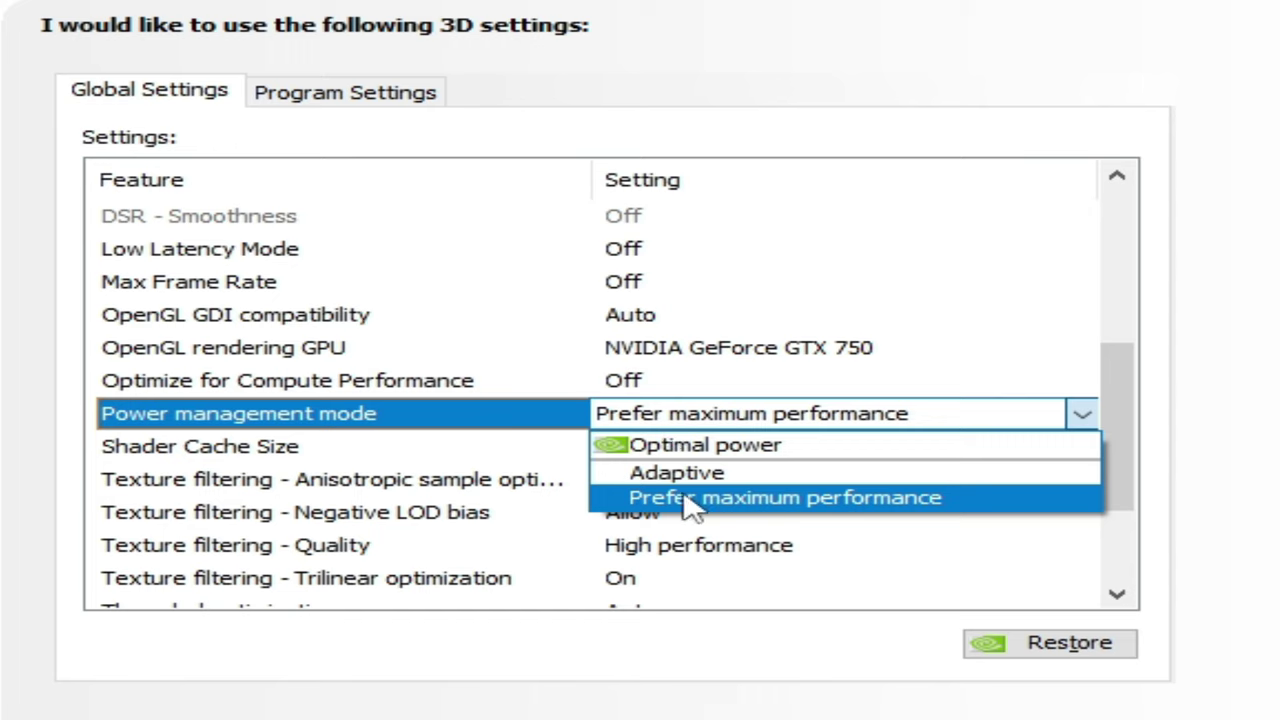
pyautogui.click(686, 501)
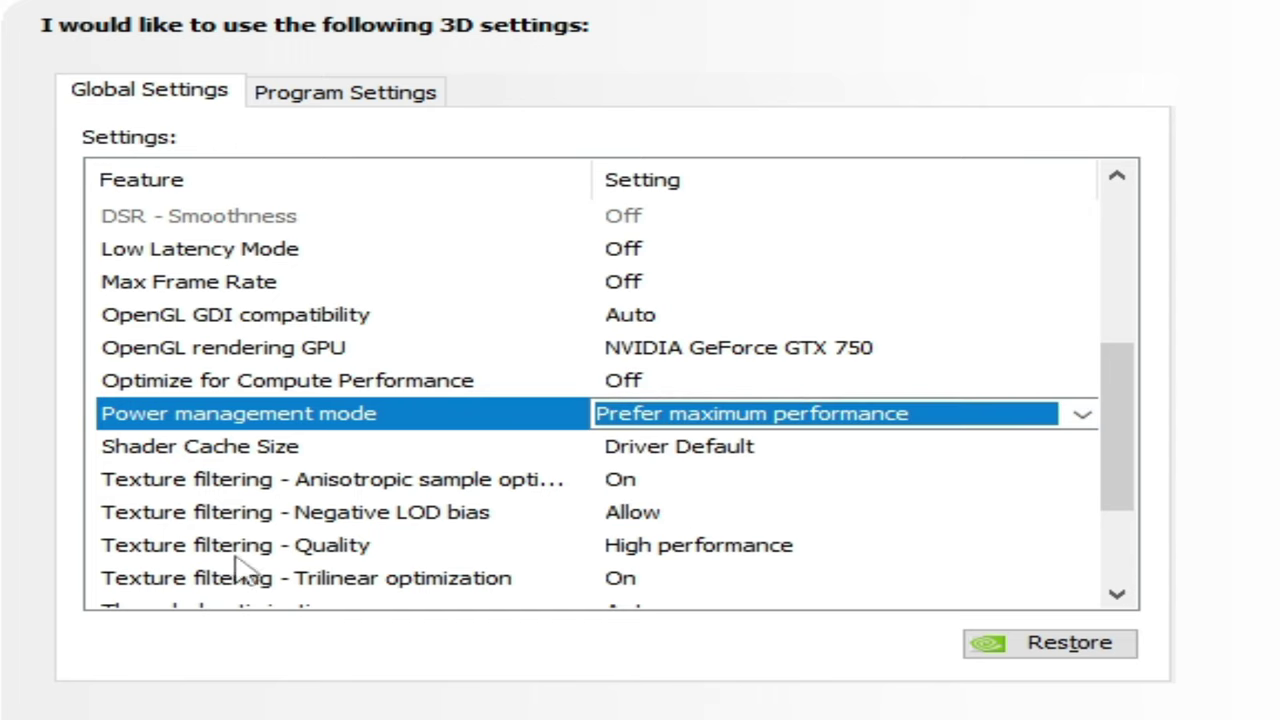
pyautogui.click(697, 545)
pyautogui.click(697, 545)
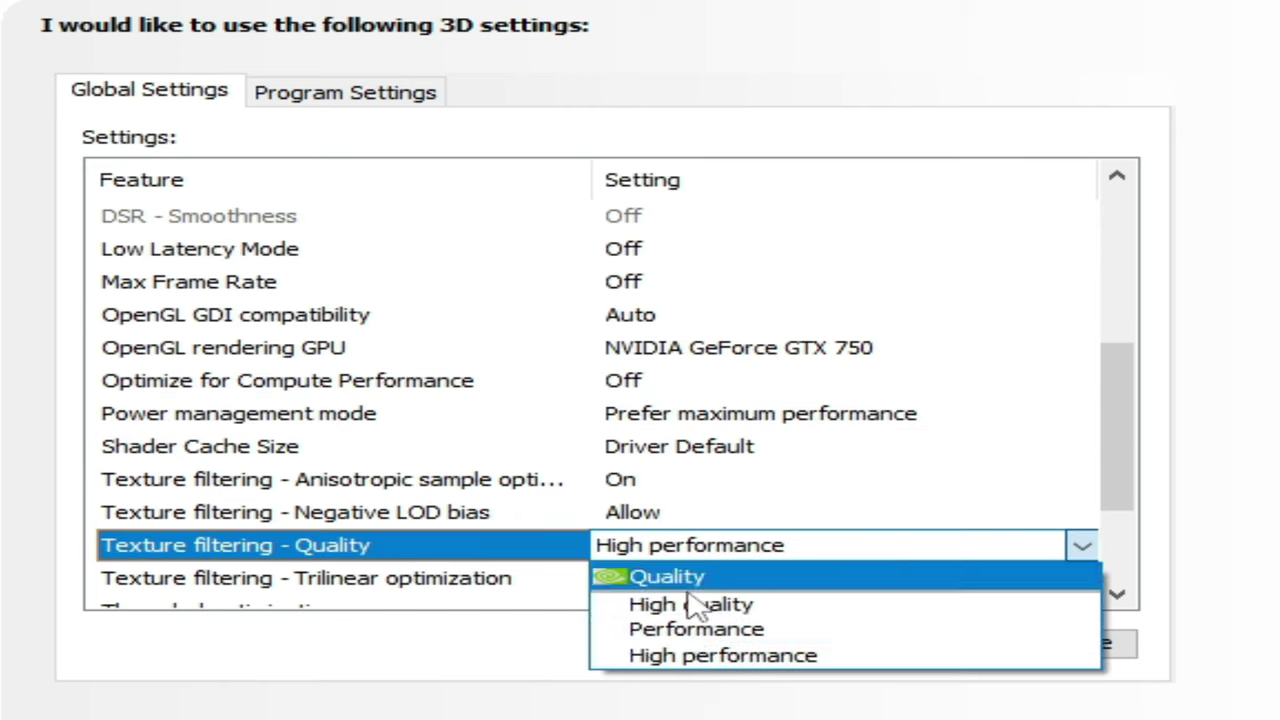
pyautogui.click(688, 663)
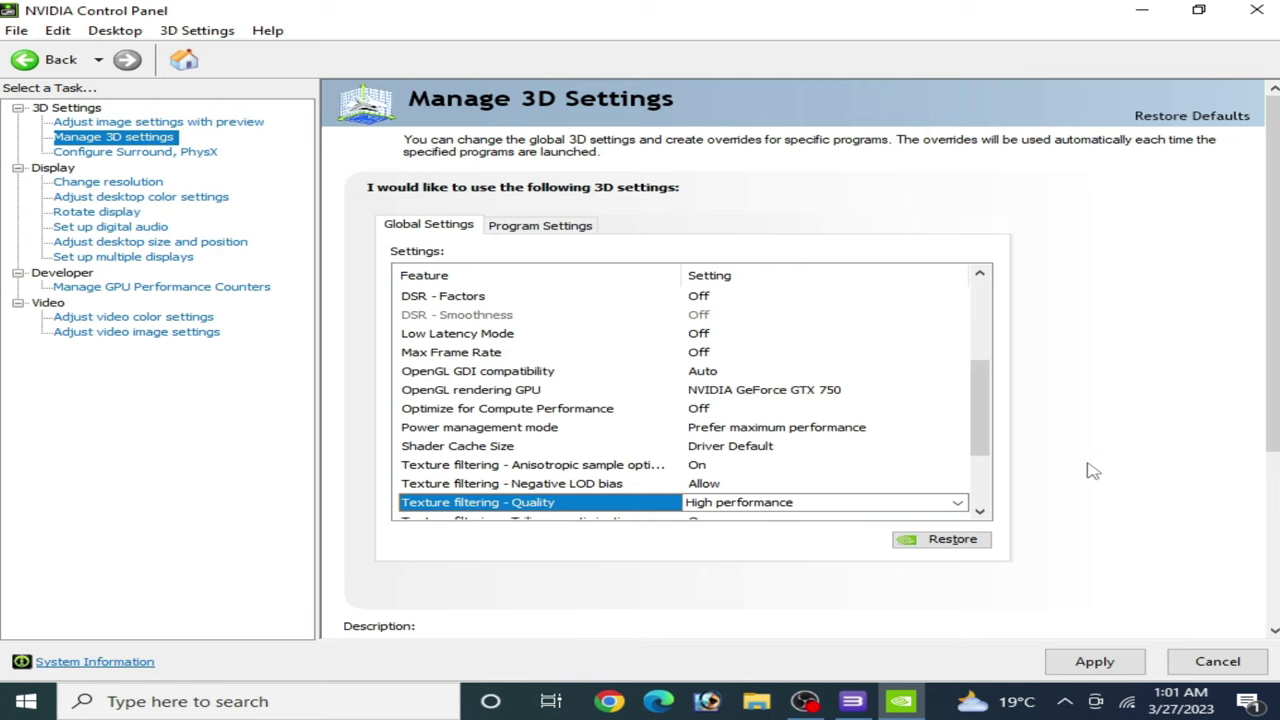
pyautogui.click(1083, 662)
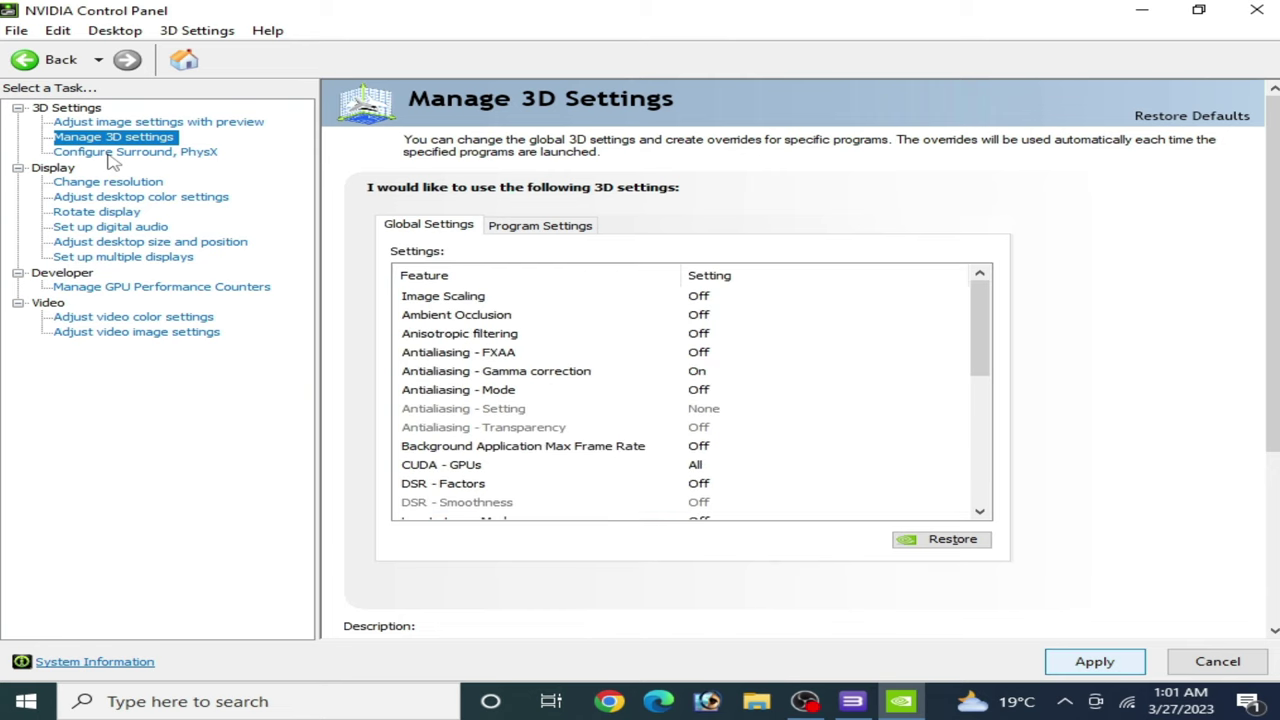
# Step: In the Surround and PhysX configuration, set the PhysX processor to NVIDIA GeForce GTX 750 and apply it
pyautogui.click(111, 154)
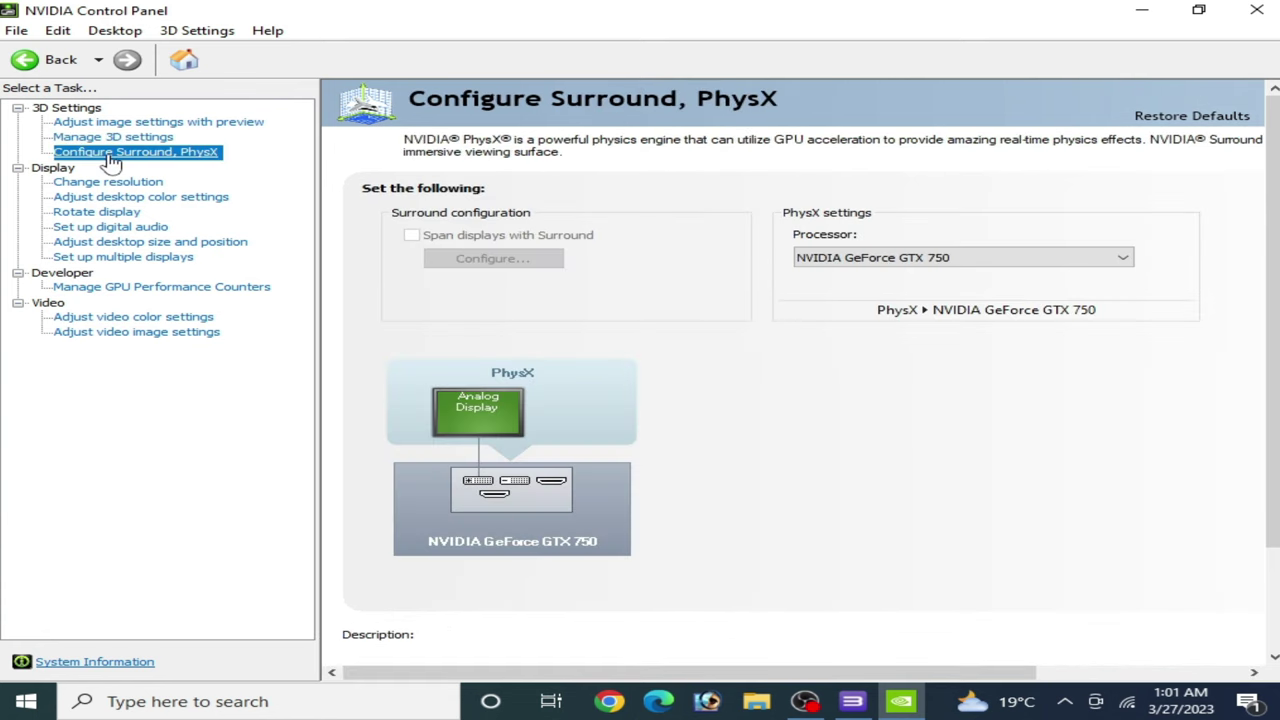
pyautogui.click(910, 258)
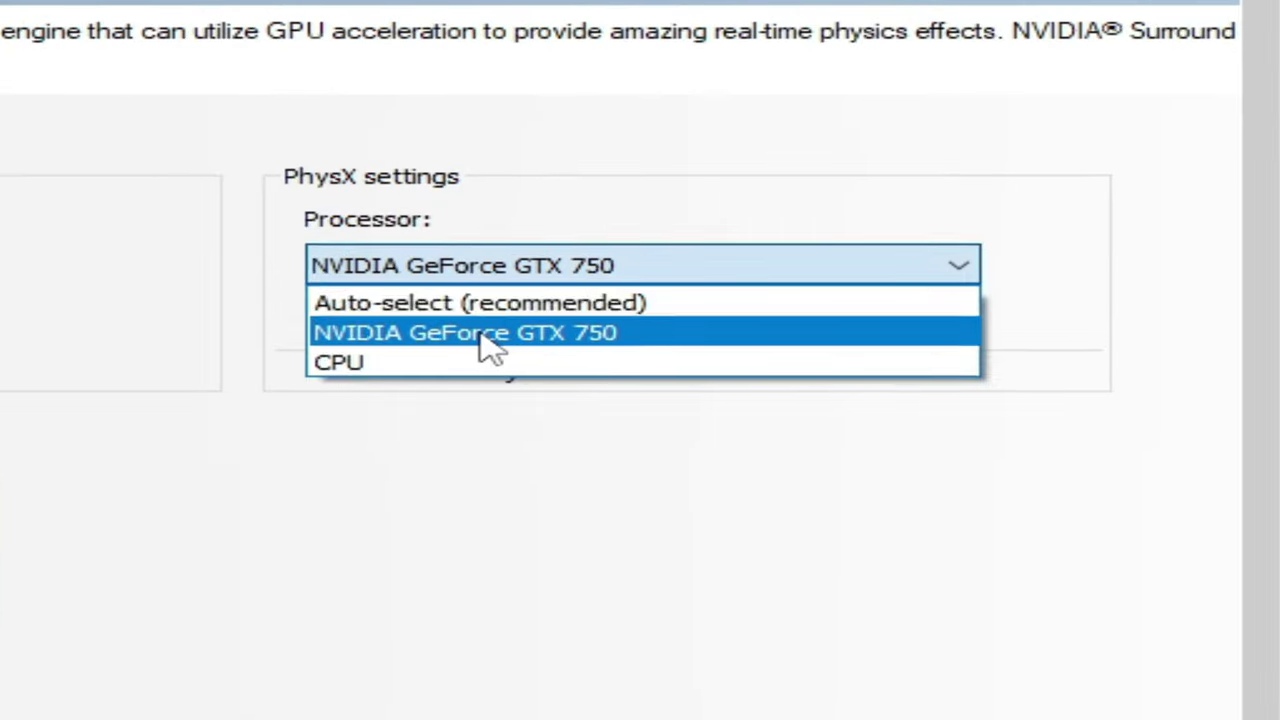
pyautogui.click(490, 335)
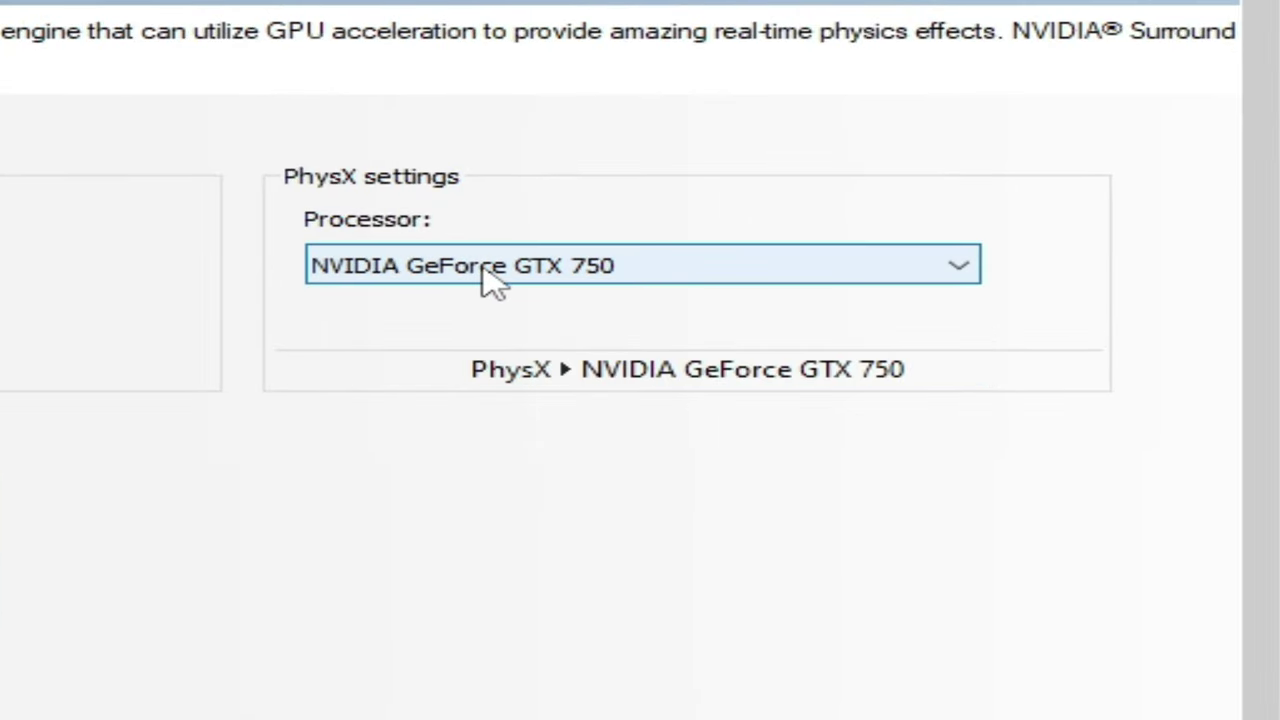
pyautogui.click(490, 283)
pyautogui.click(450, 300)
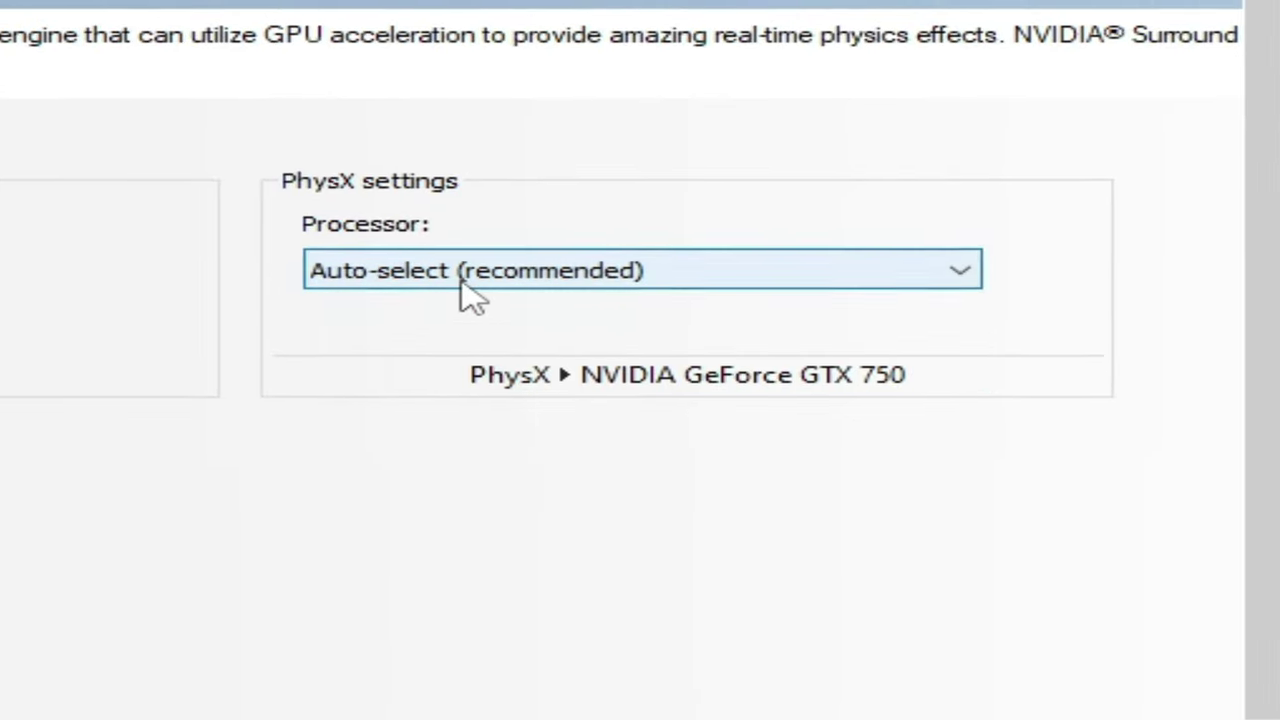
pyautogui.click(463, 283)
pyautogui.click(463, 346)
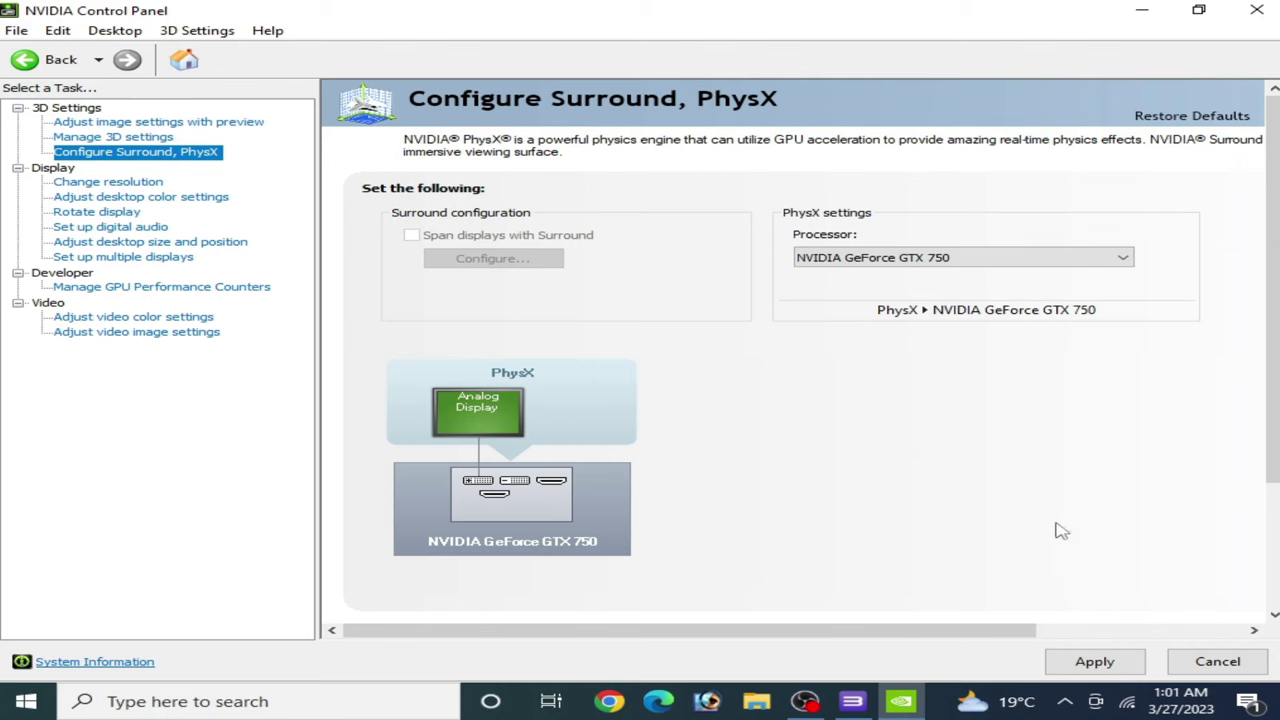
pyautogui.click(1080, 665)
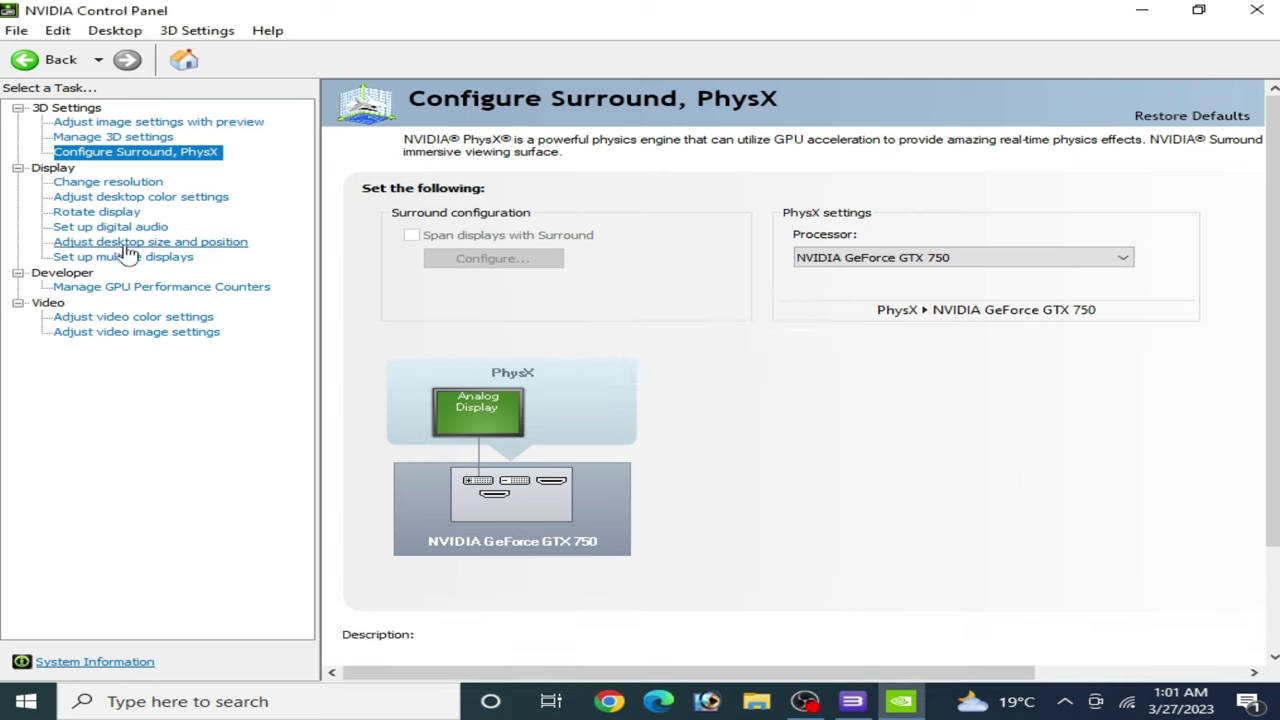
# Step: Add the rpcs3 executable from its desktop shortcut's file location to the program-specific 3D settings, apply, and close the NVIDIA Control Panel
pyautogui.click(110, 140)
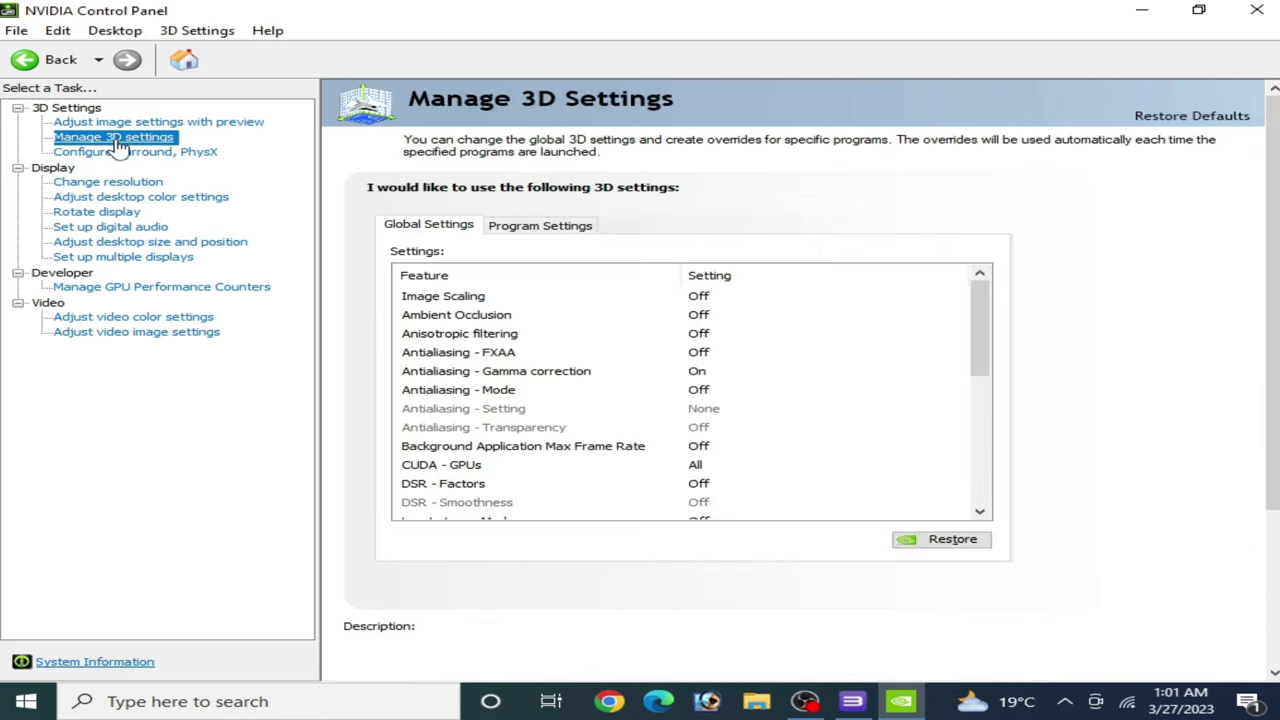
pyautogui.click(532, 226)
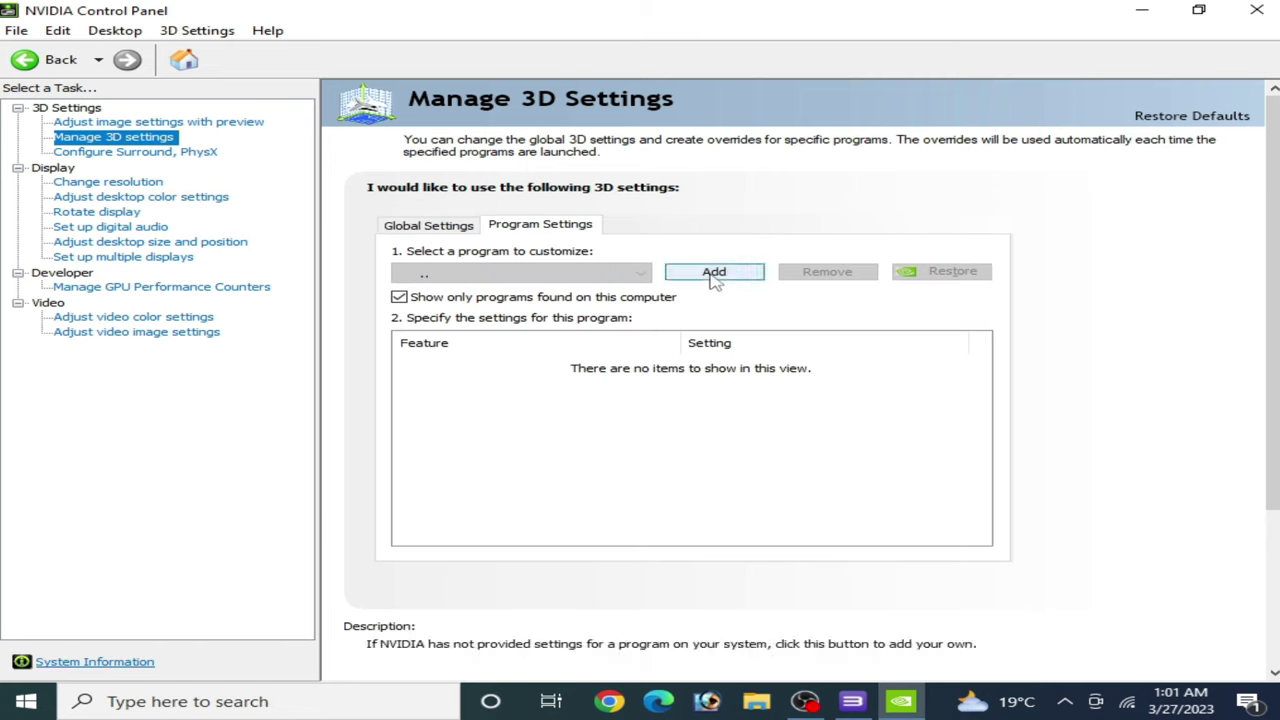
pyautogui.click(714, 272)
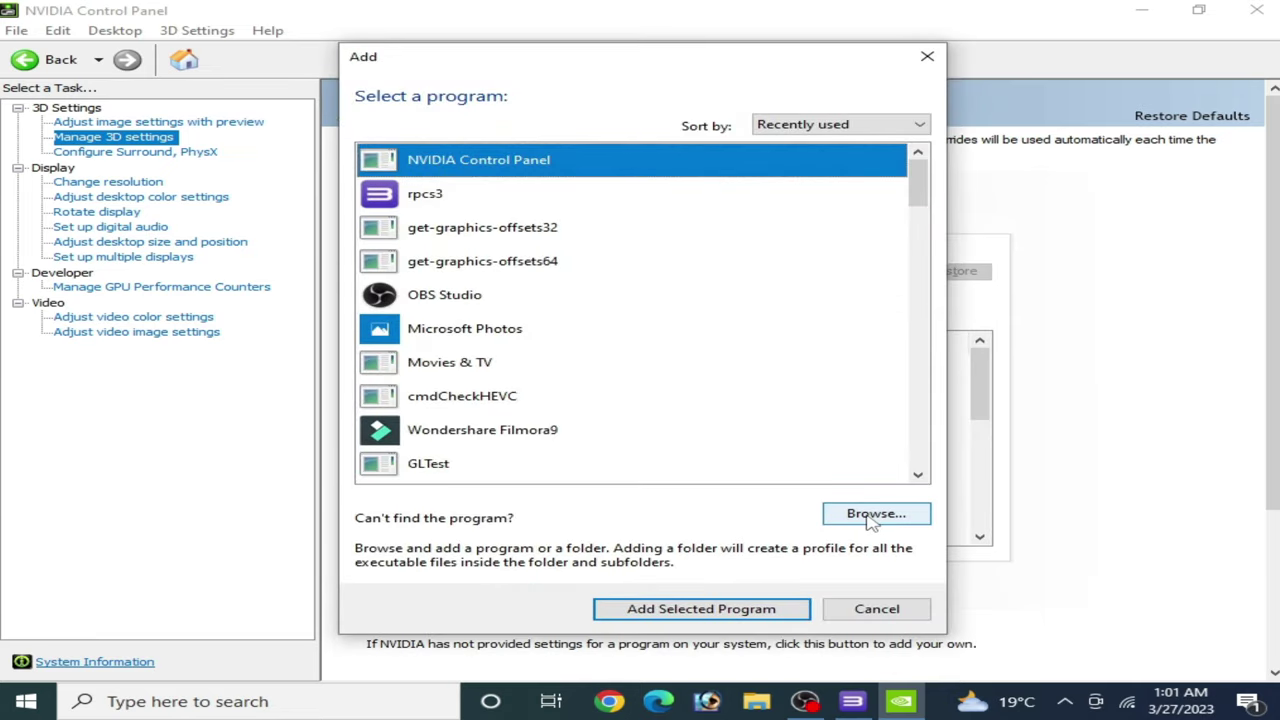
pyautogui.click(872, 515)
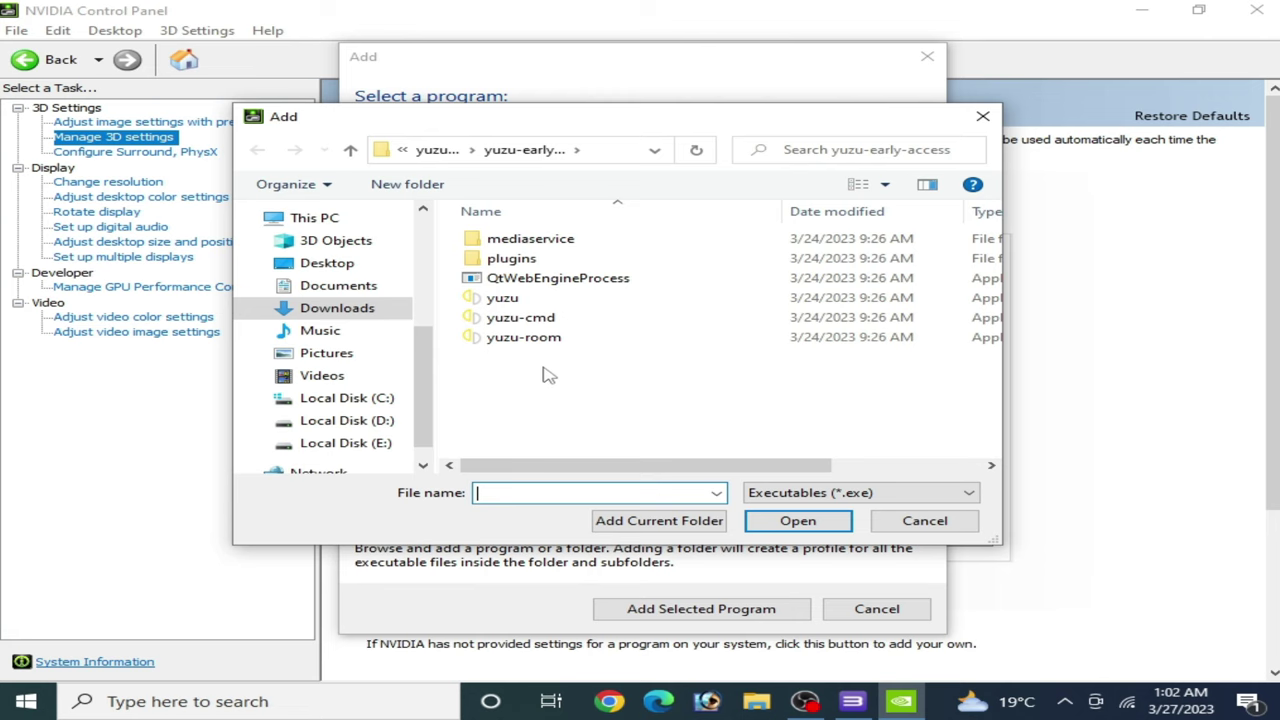
pyautogui.click(296, 266)
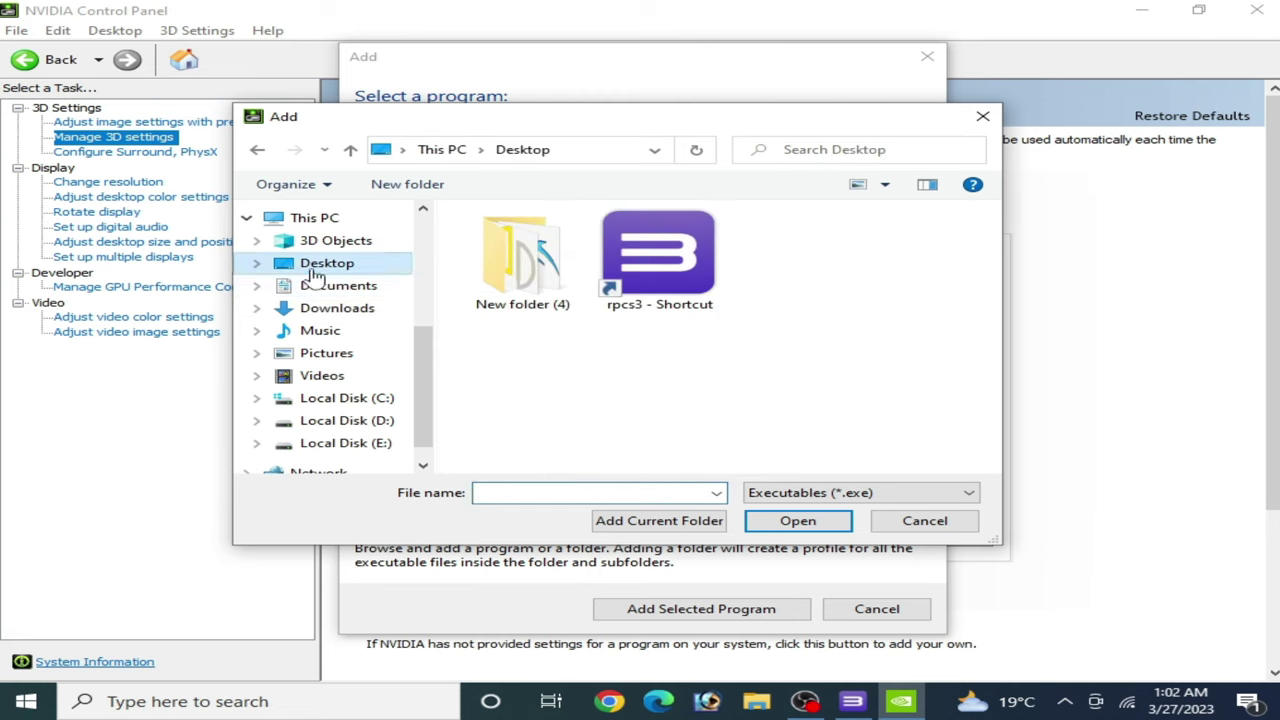
pyautogui.click(640, 285)
pyautogui.rightClick(638, 285)
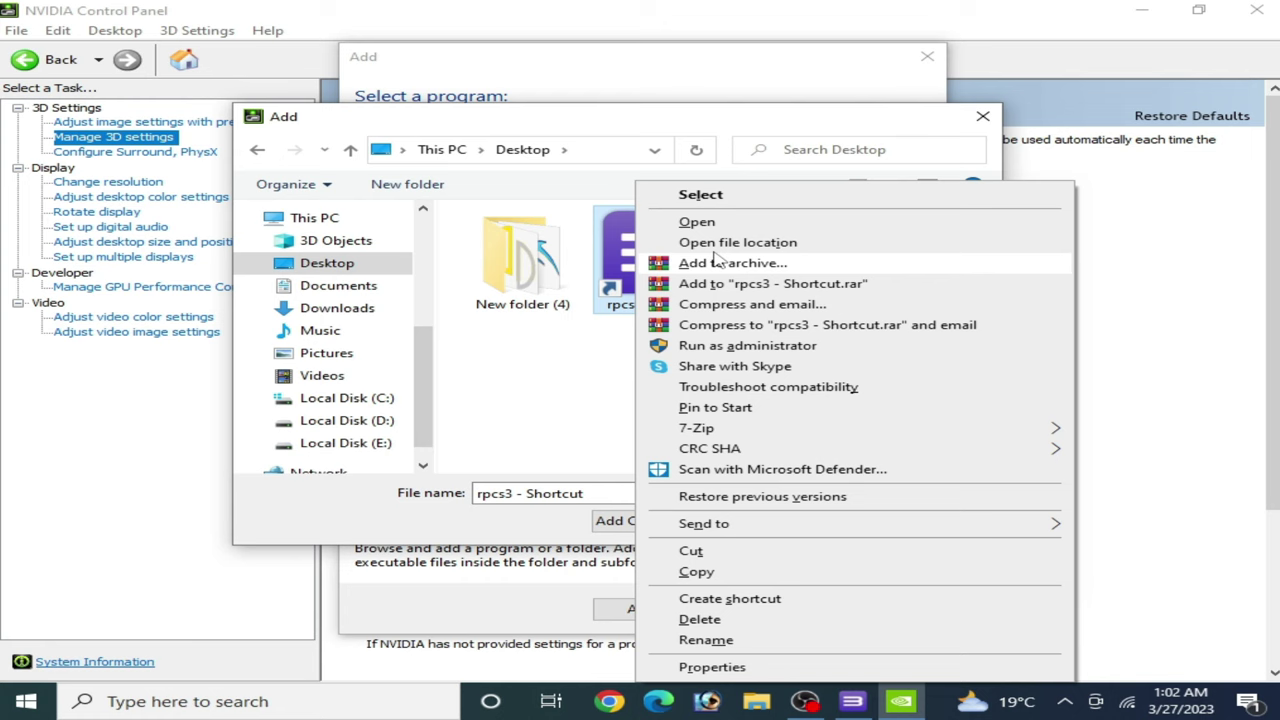
pyautogui.click(726, 244)
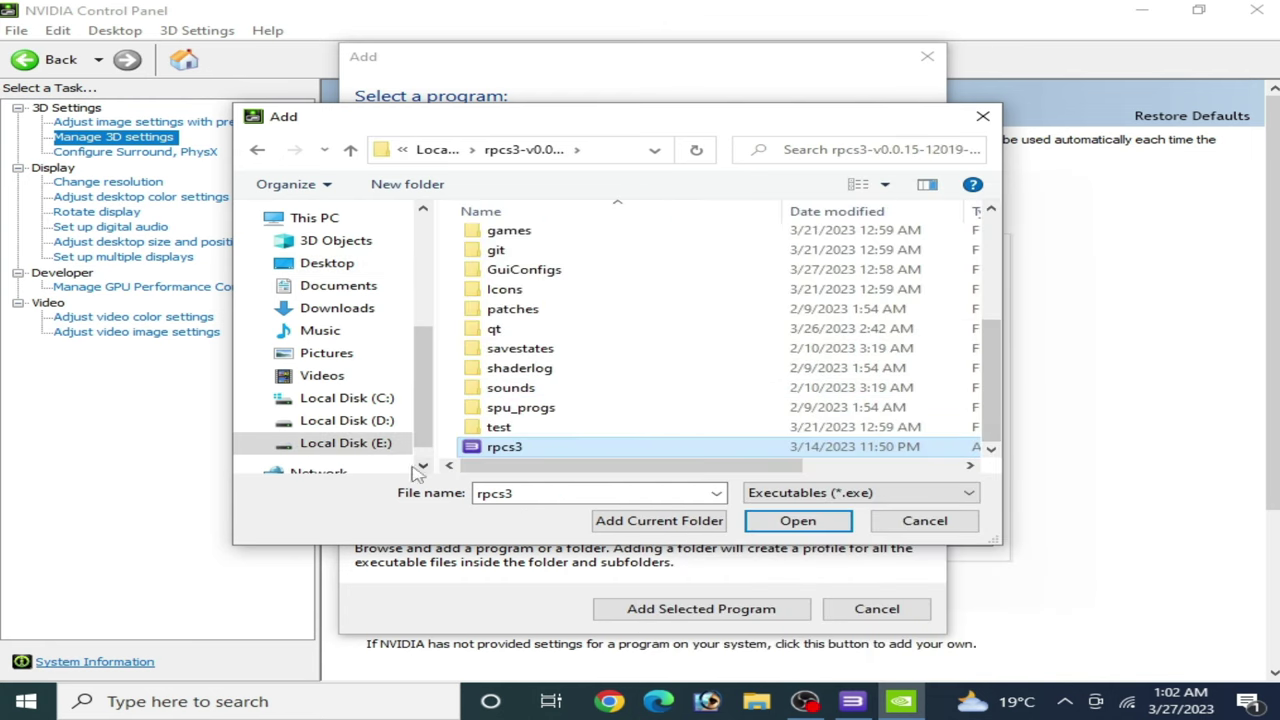
pyautogui.moveTo(526, 470); pyautogui.dragTo(823, 487)
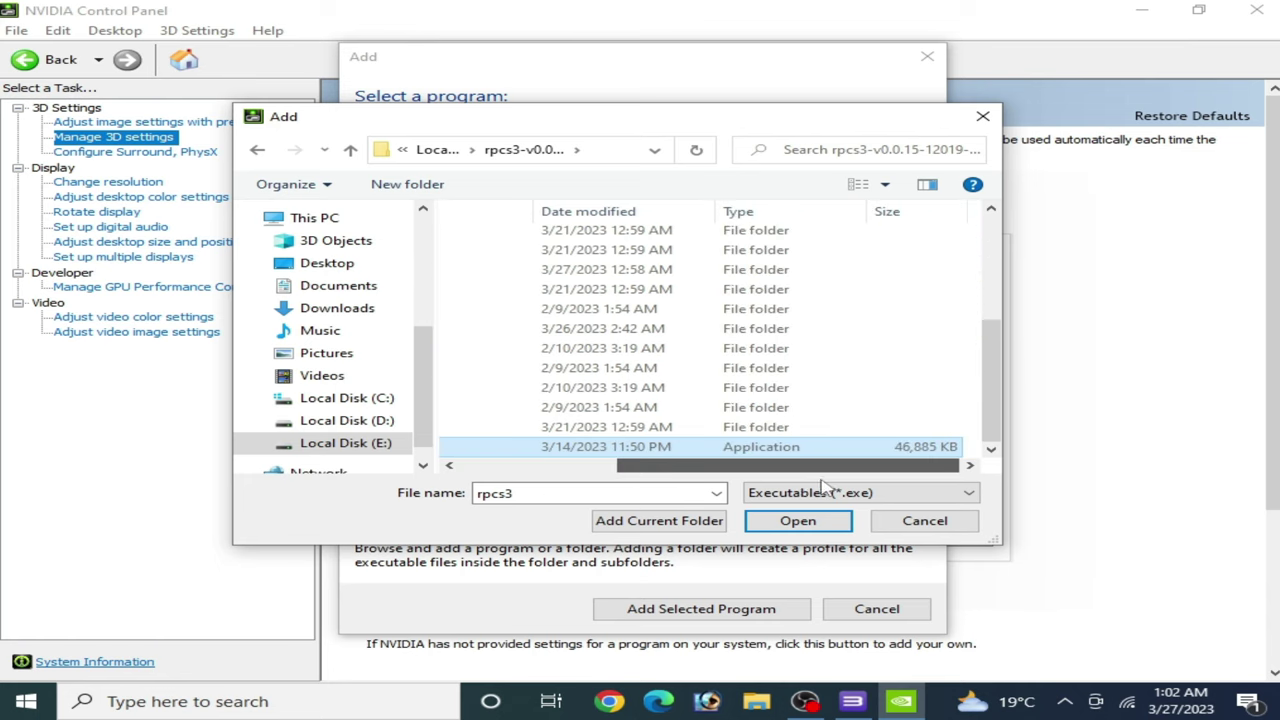
pyautogui.click(798, 521)
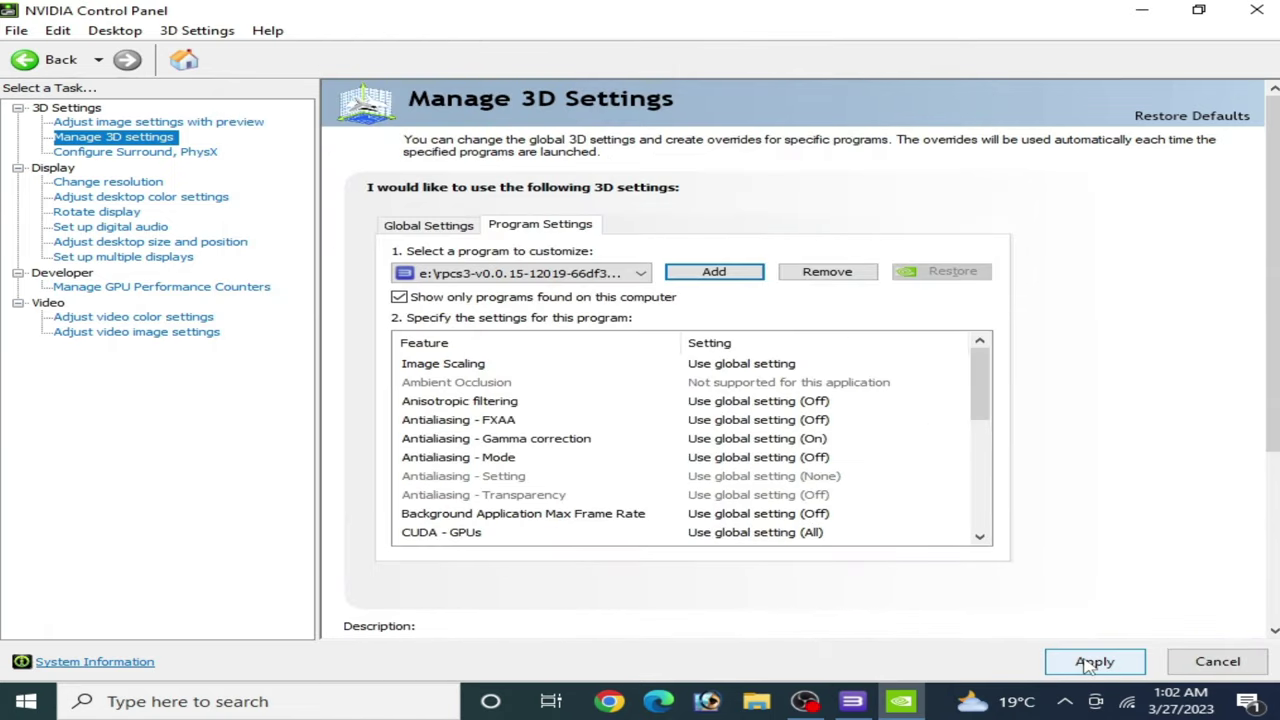
pyautogui.click(1089, 666)
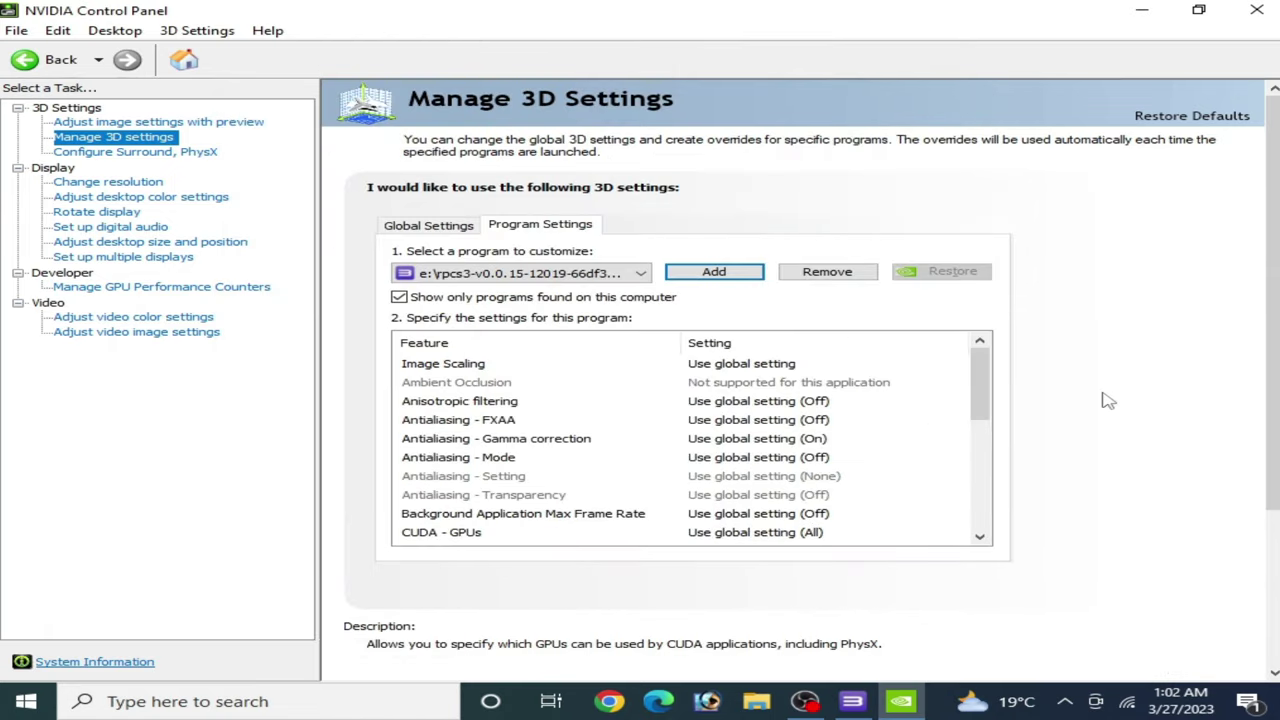
pyautogui.click(1257, 9)
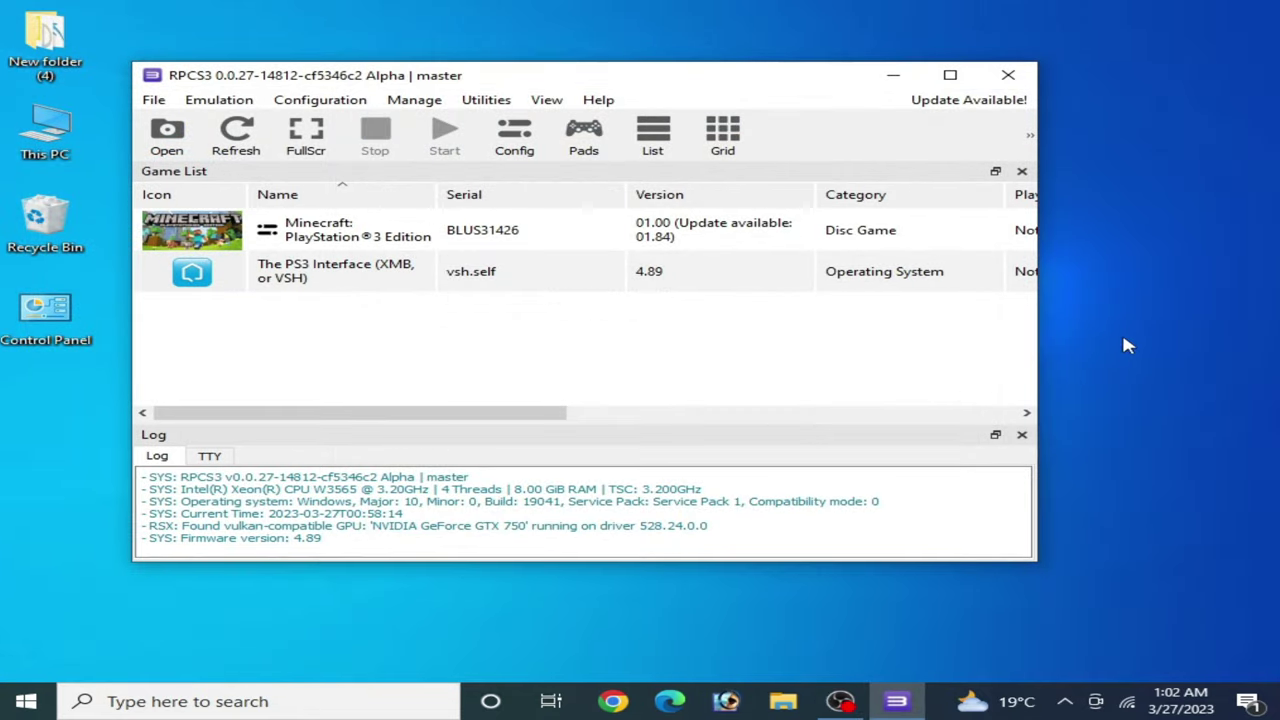
# Step: Open the Windows display settings and go to the Graphics settings page
pyautogui.rightClick(1135, 346)
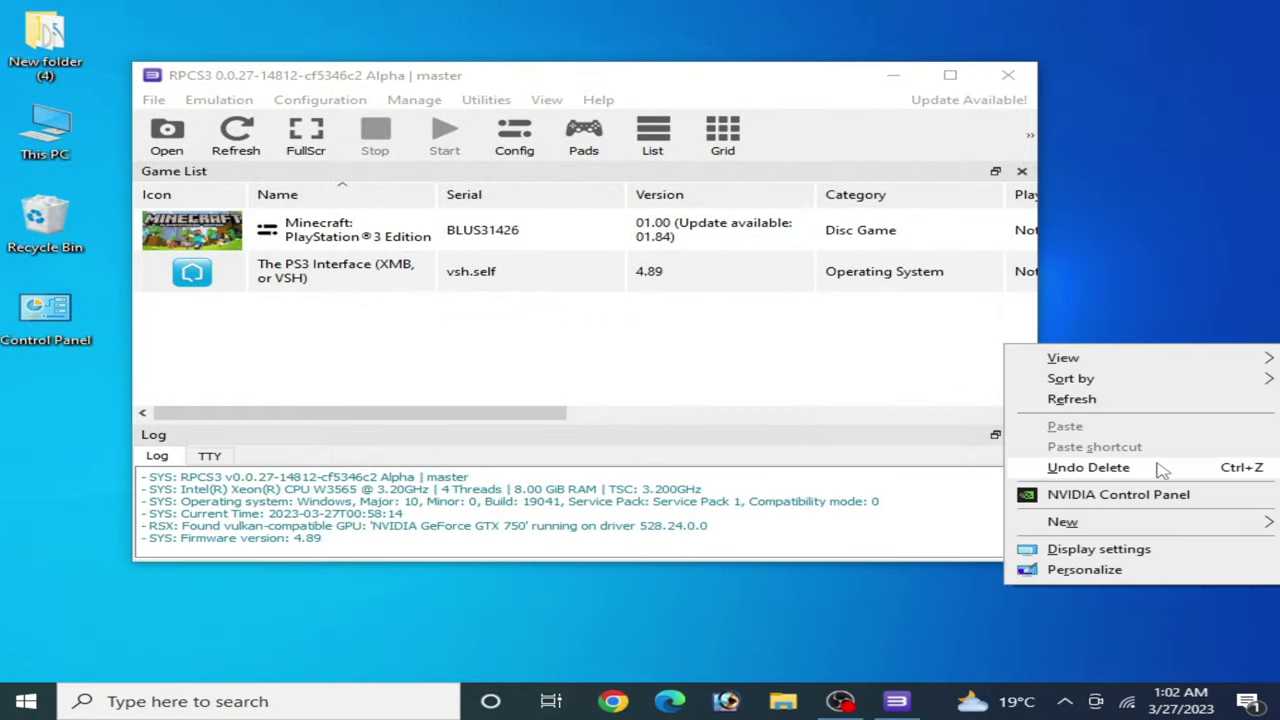
pyautogui.click(1098, 550)
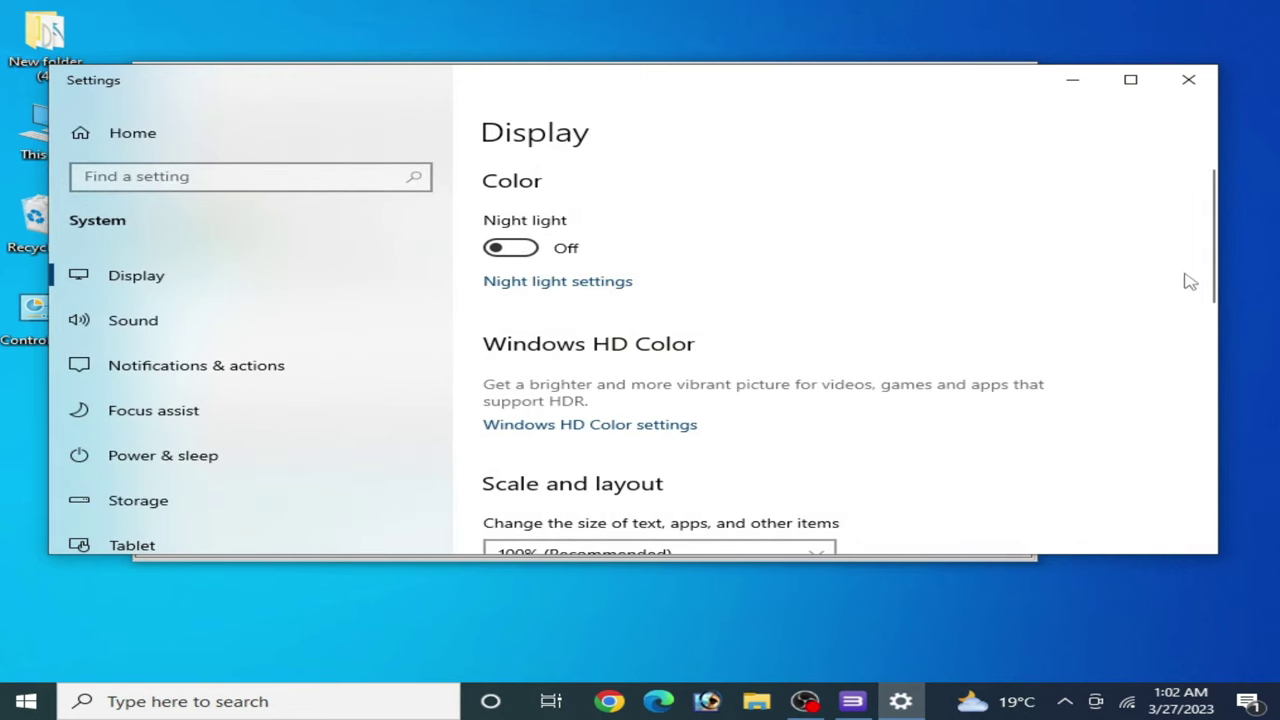
pyautogui.moveTo(1208, 243); pyautogui.dragTo(1185, 384)
pyautogui.click(530, 466)
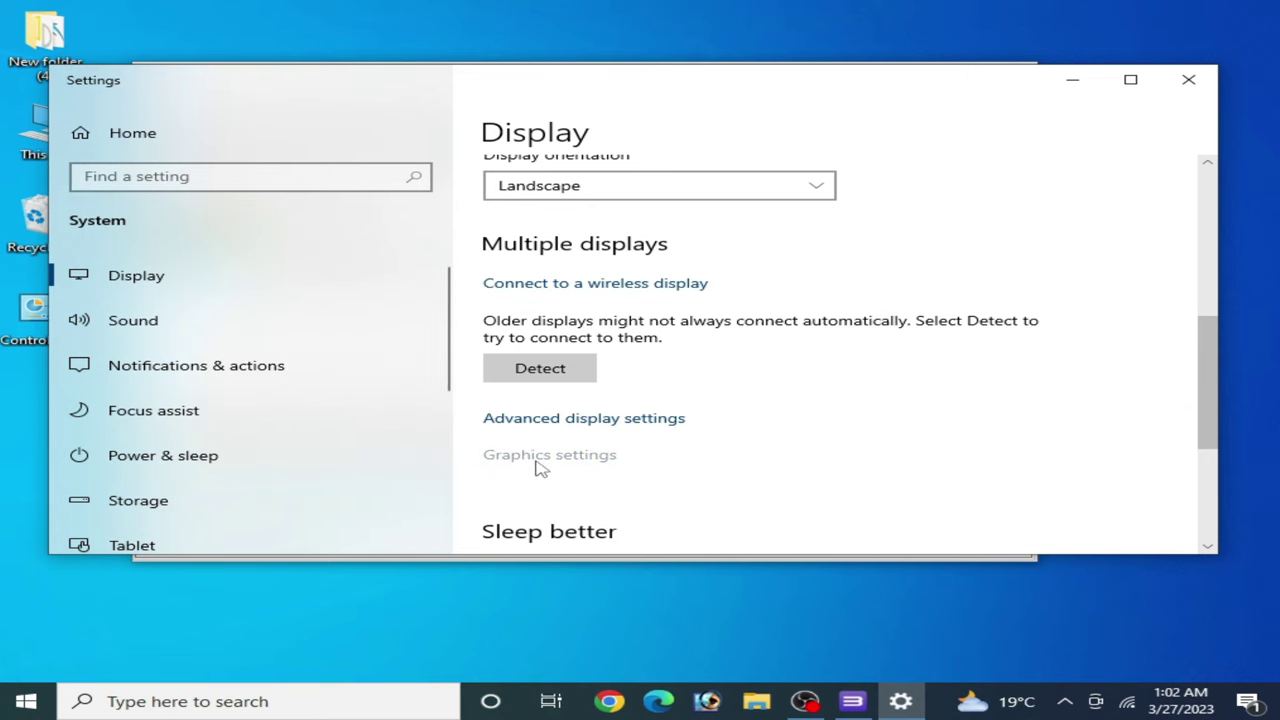
pyautogui.click(536, 455)
pyautogui.click(553, 513)
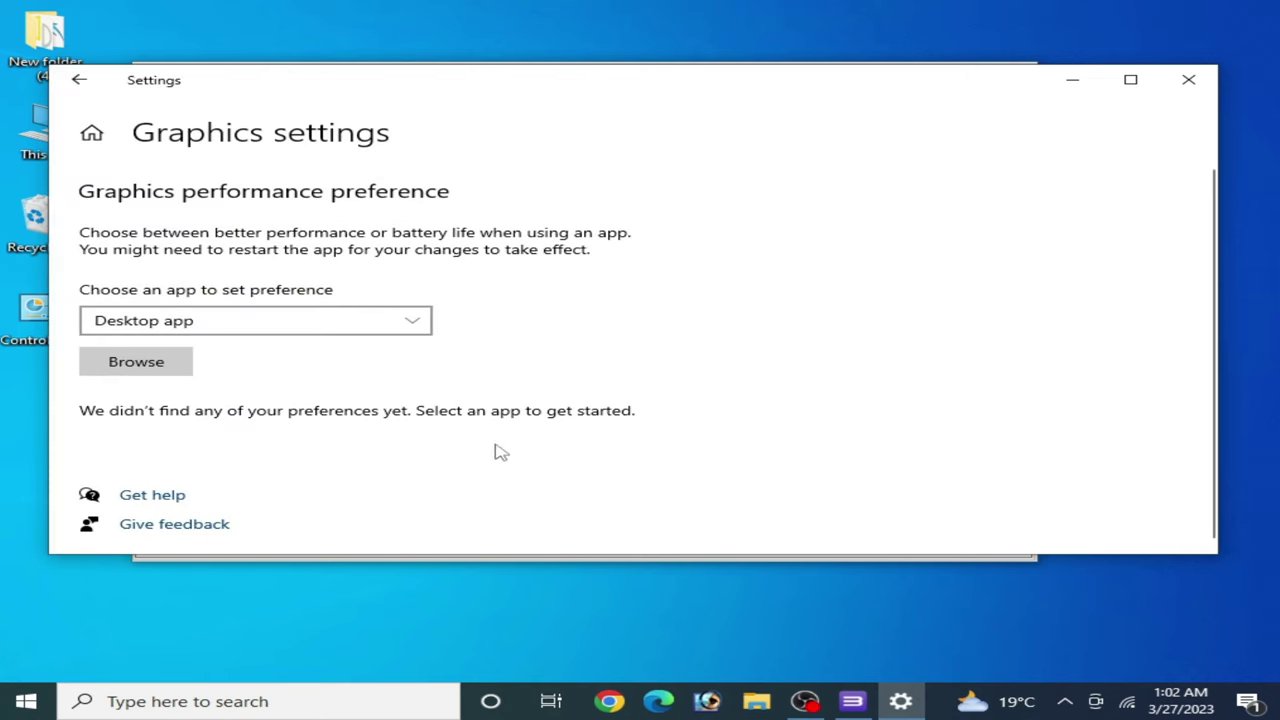
# Step: Add the rpcs3 executable from its desktop shortcut's file location to the graphics performance preference list
pyautogui.click(118, 364)
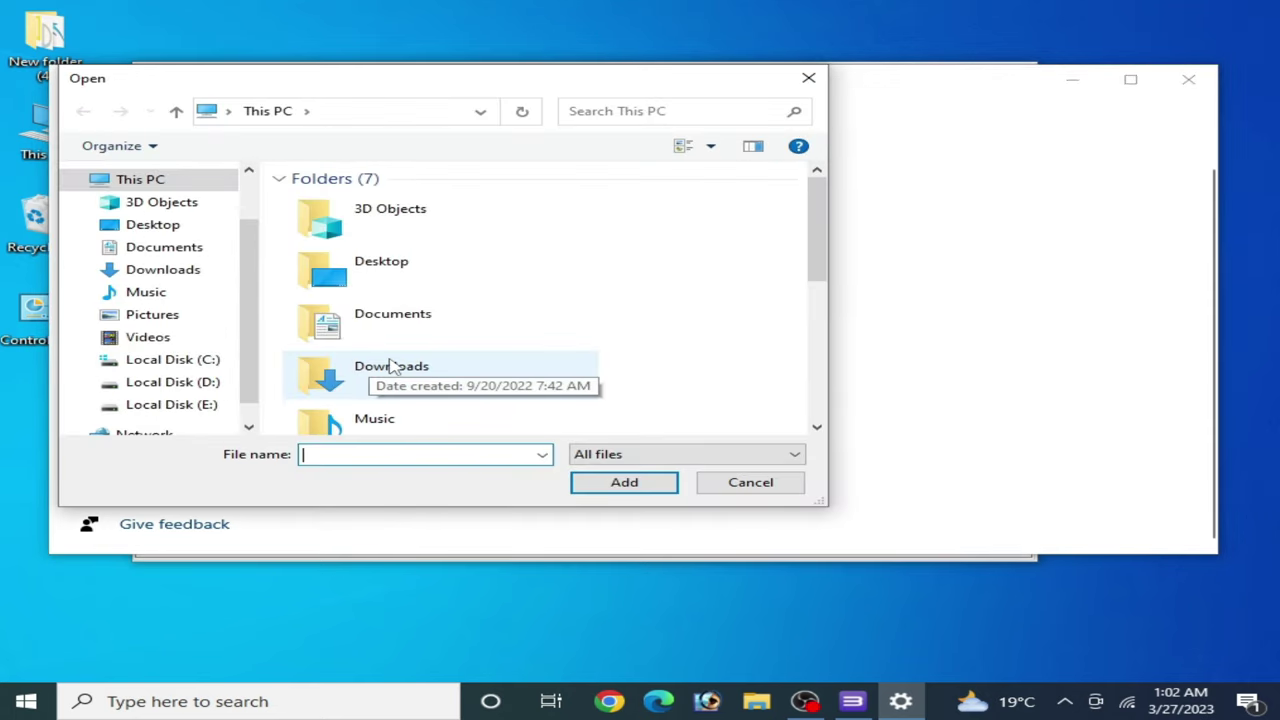
pyautogui.click(155, 228)
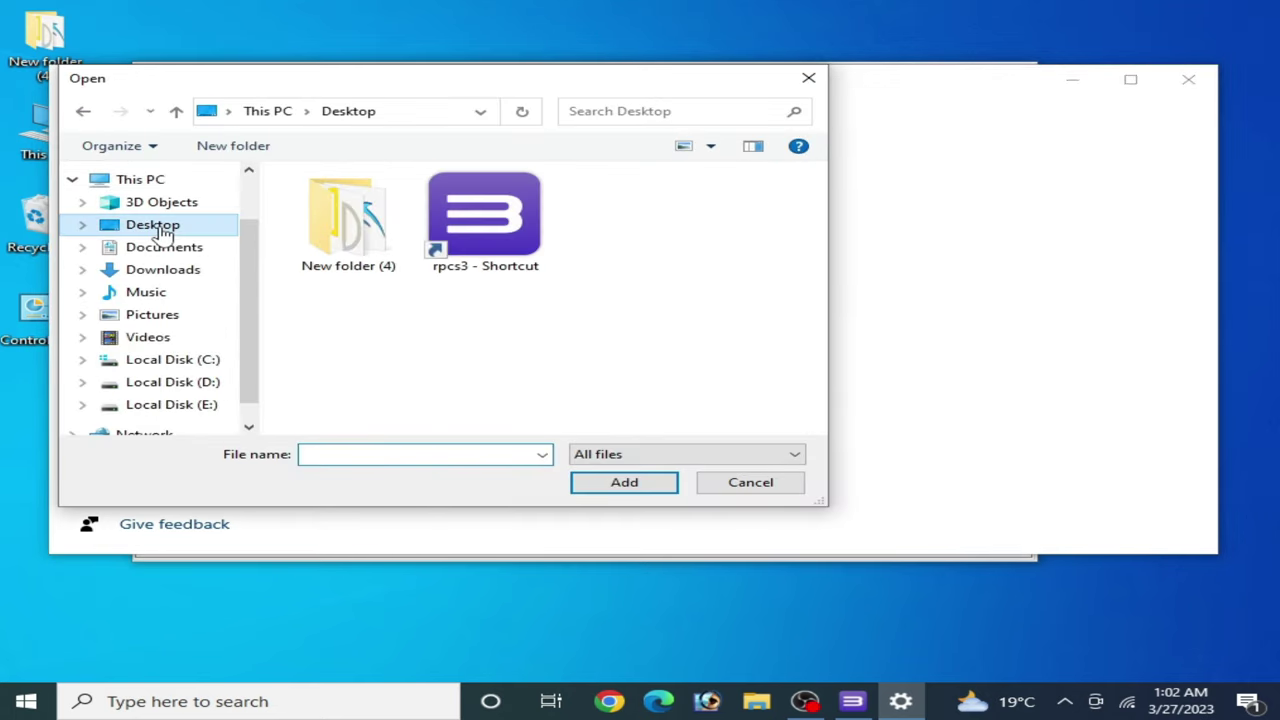
pyautogui.click(455, 250)
pyautogui.rightClick(468, 242)
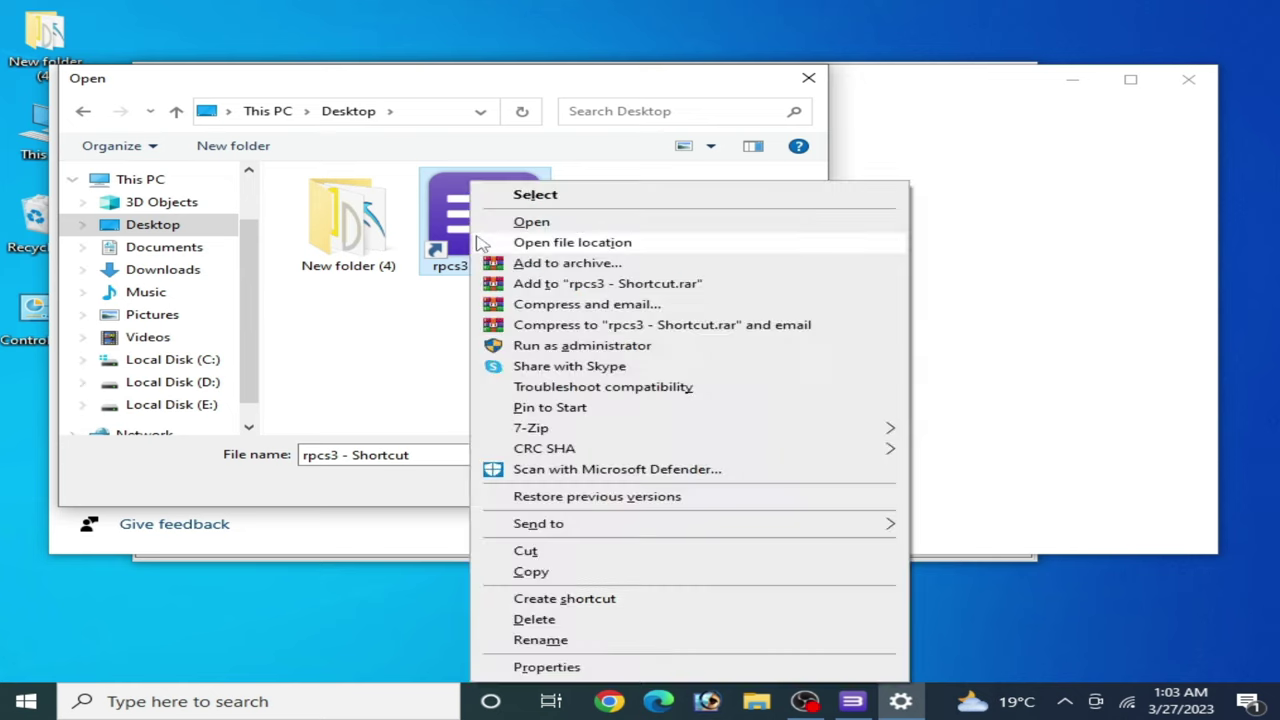
pyautogui.click(530, 243)
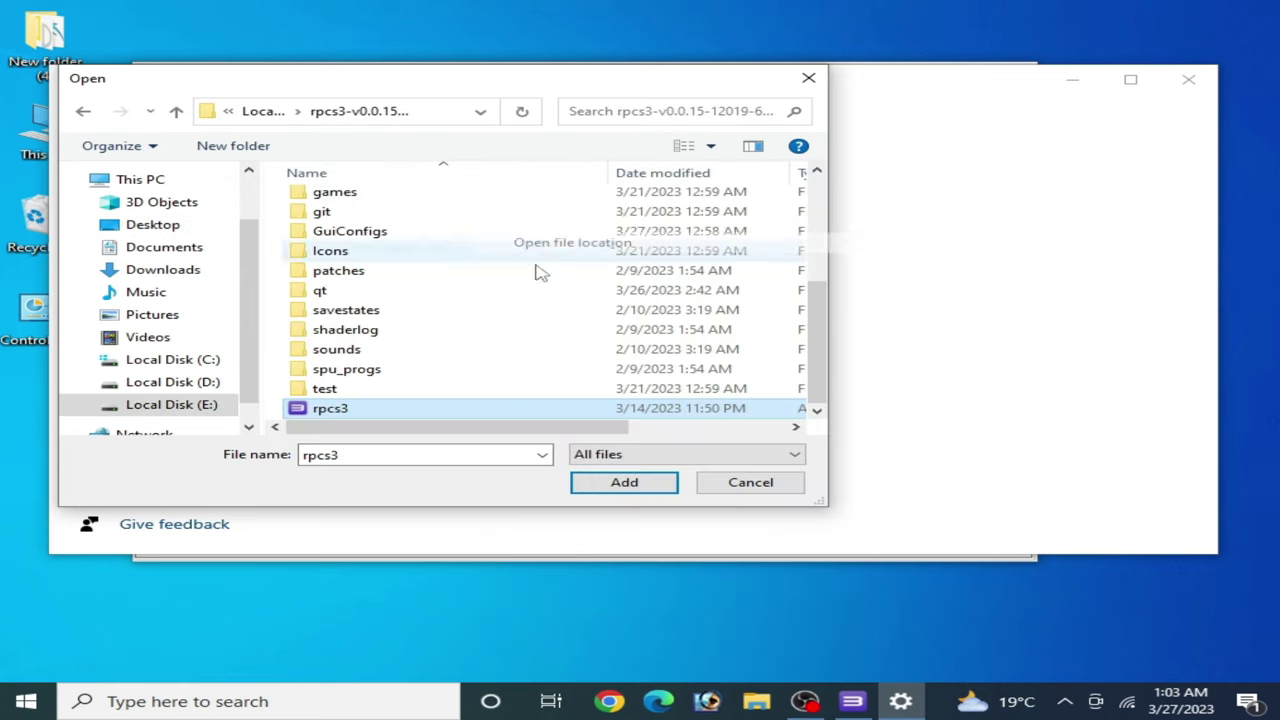
pyautogui.click(590, 484)
# Step: Set the graphics preference of rpcs3 to High performance, save it, and close the Settings window
pyautogui.click(457, 492)
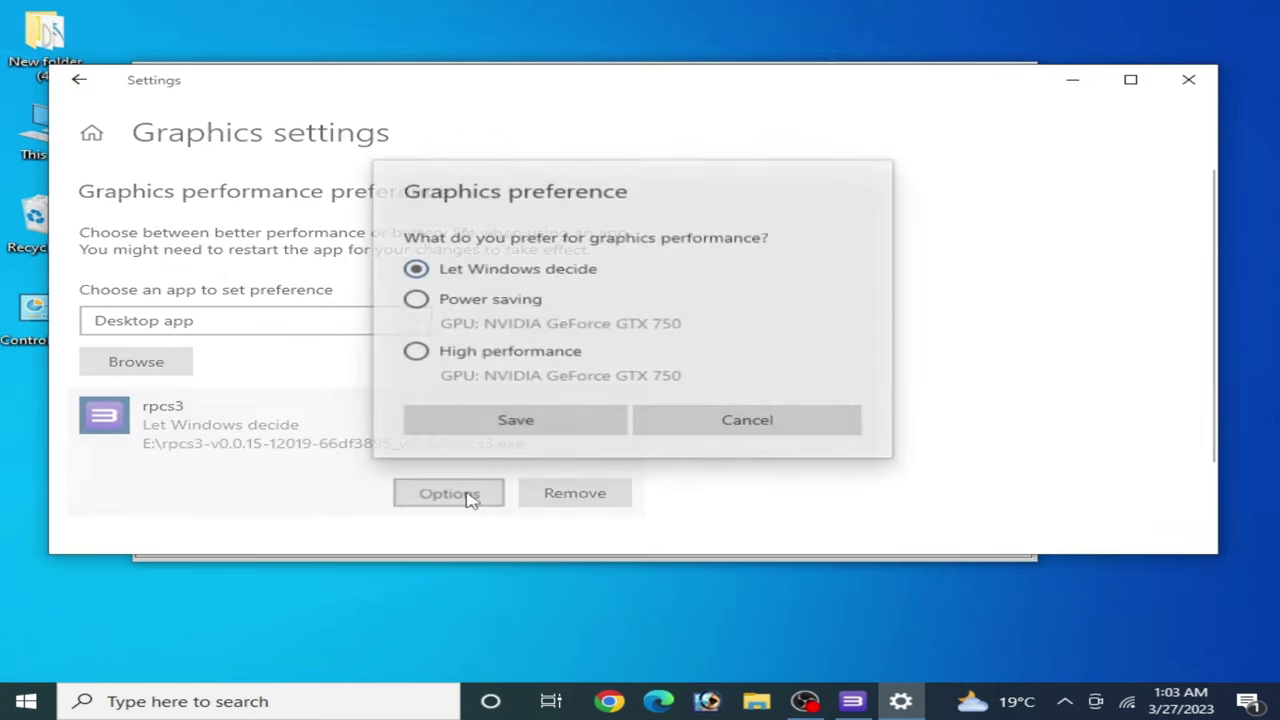
pyautogui.click(419, 351)
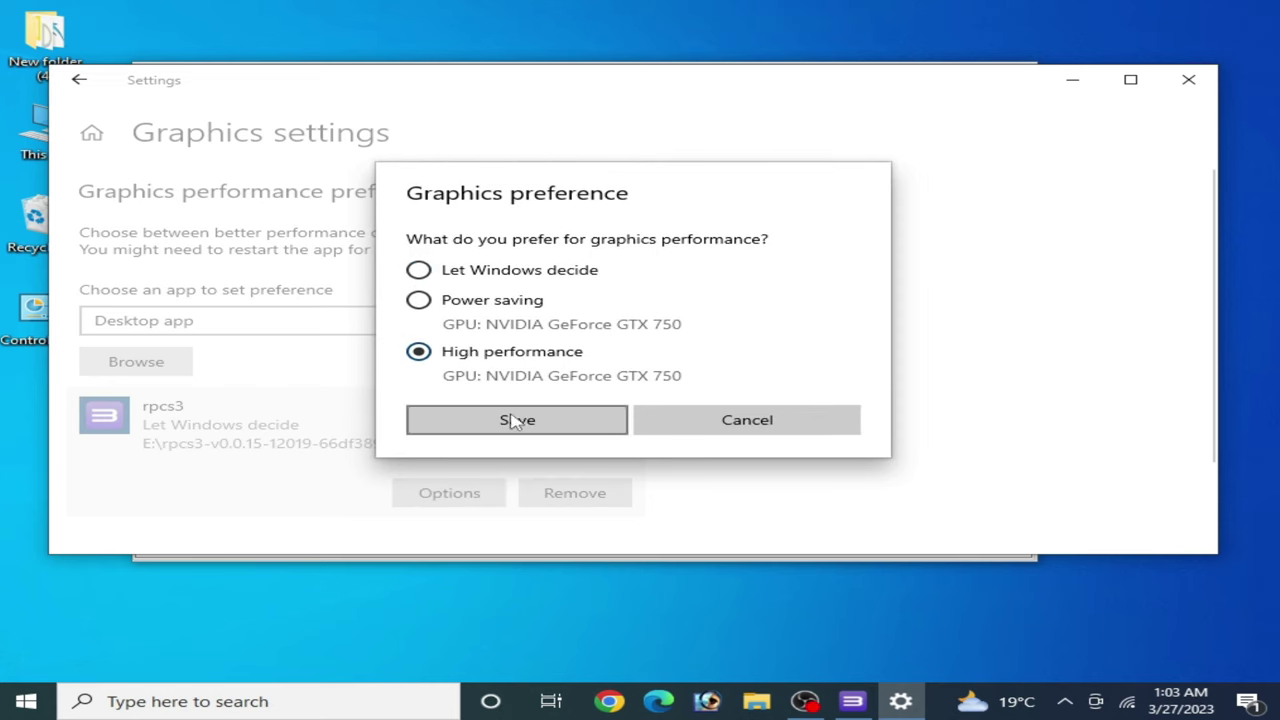
pyautogui.click(516, 421)
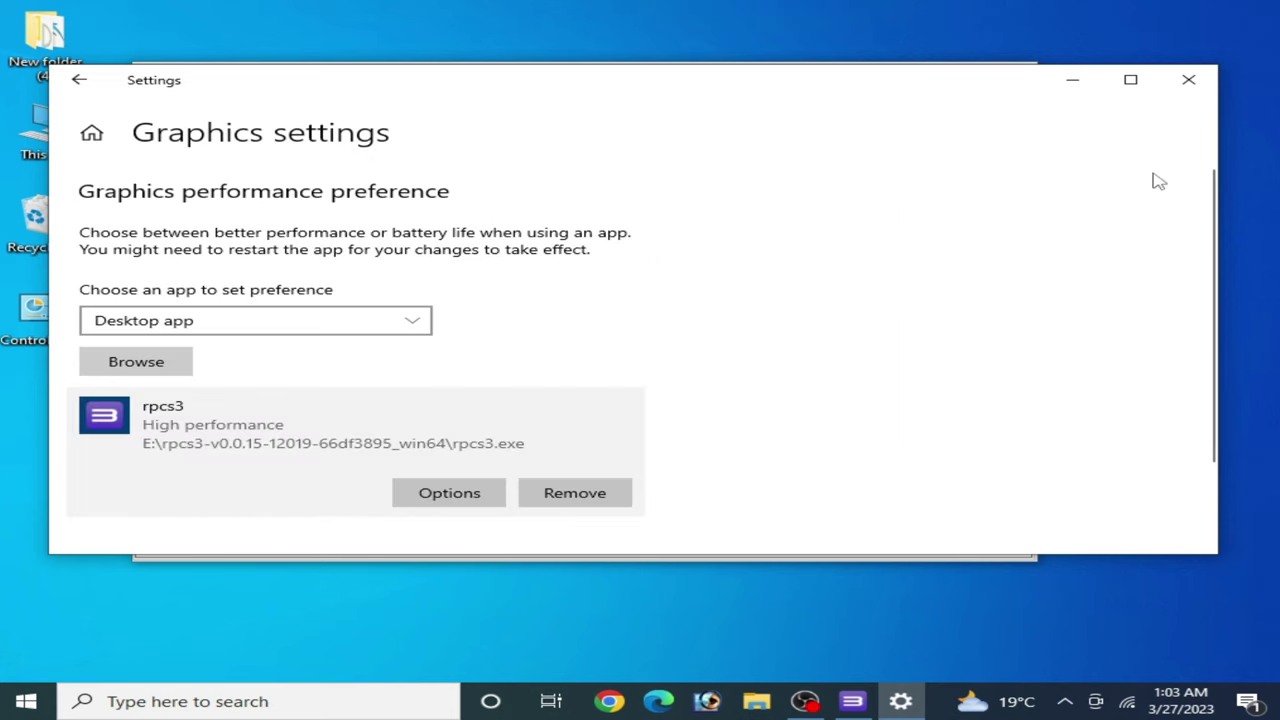
pyautogui.click(1190, 82)
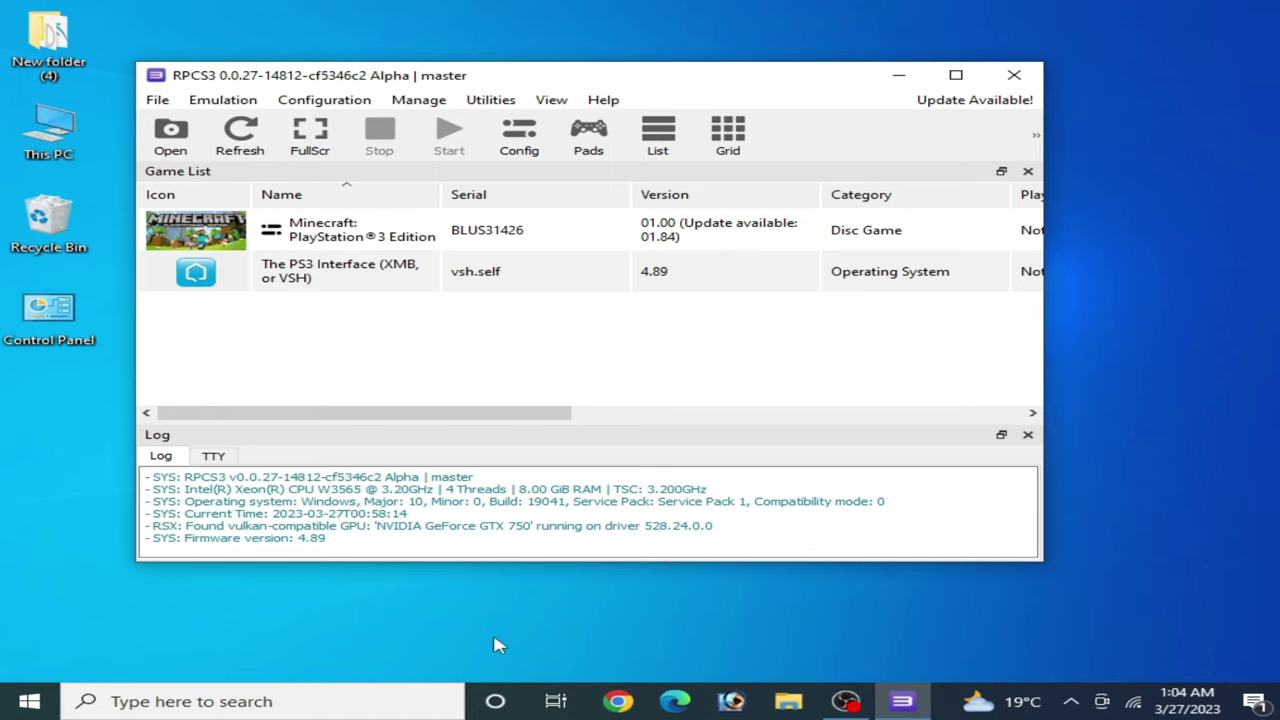
# Step: Open Windows System Configuration and bring up the advanced boot options for the current Windows 10 installation
pyautogui.click(157, 703)
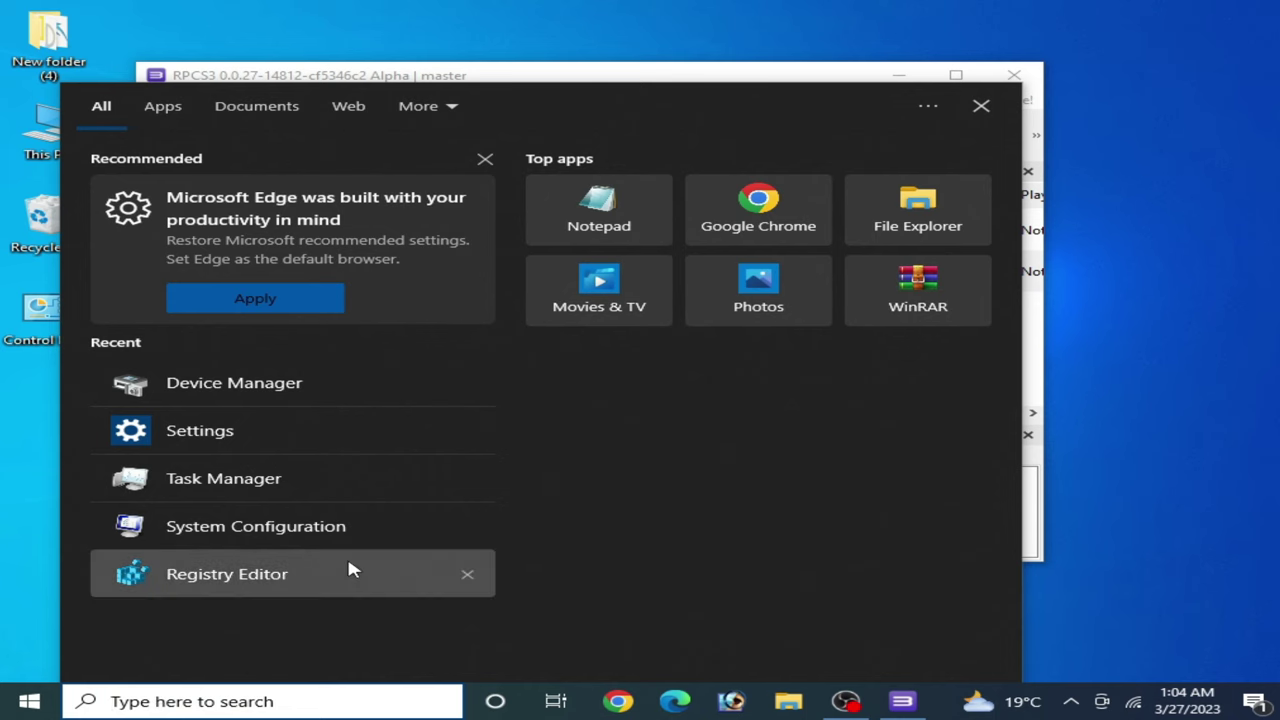
pyautogui.click(250, 538)
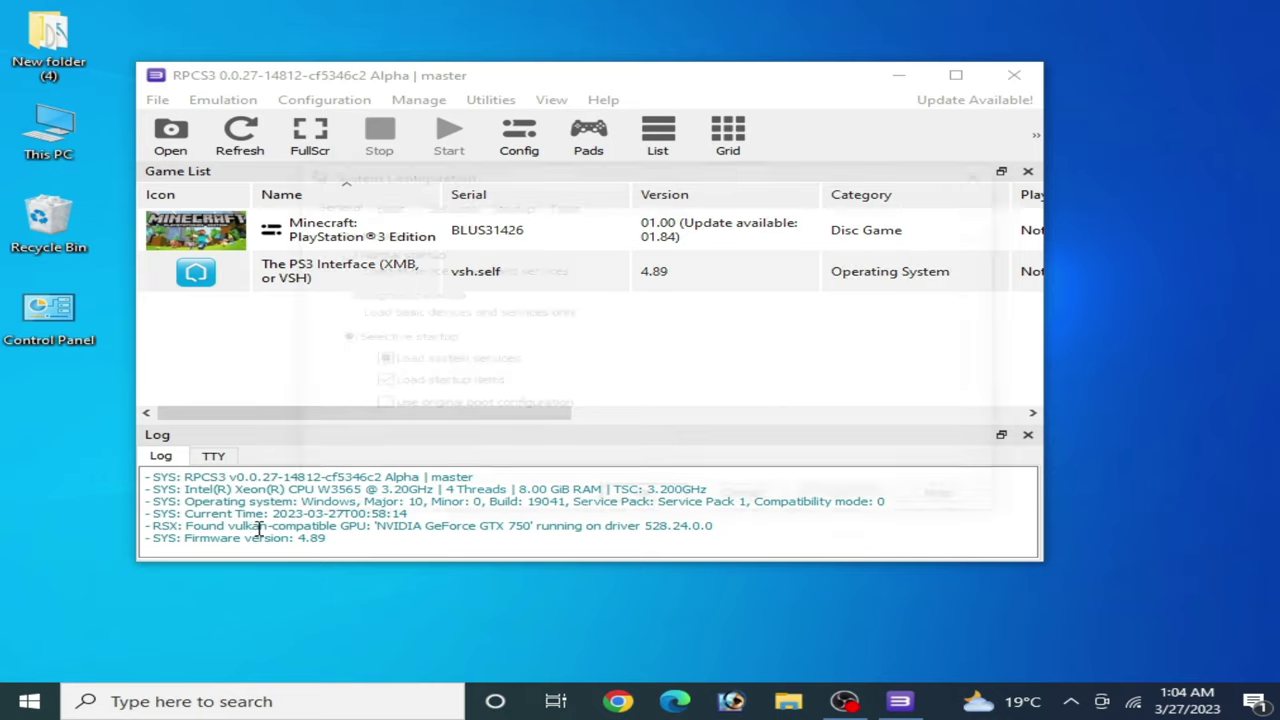
pyautogui.click(382, 203)
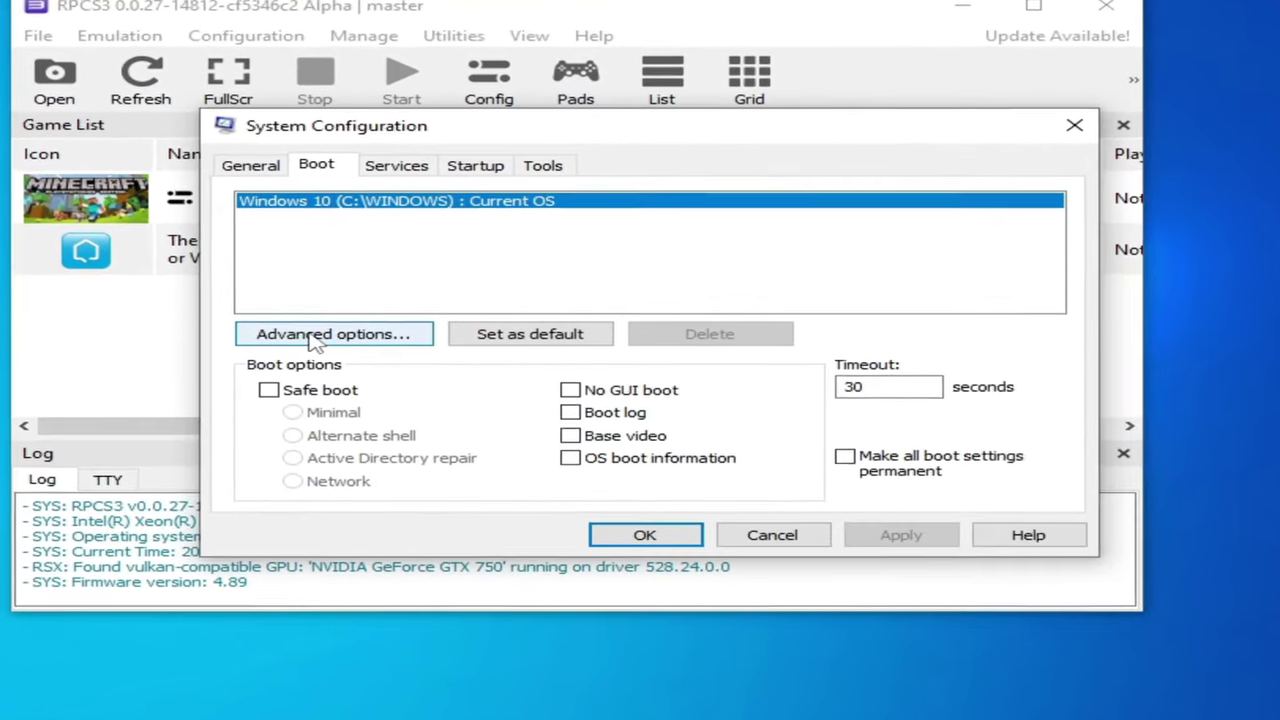
pyautogui.click(360, 338)
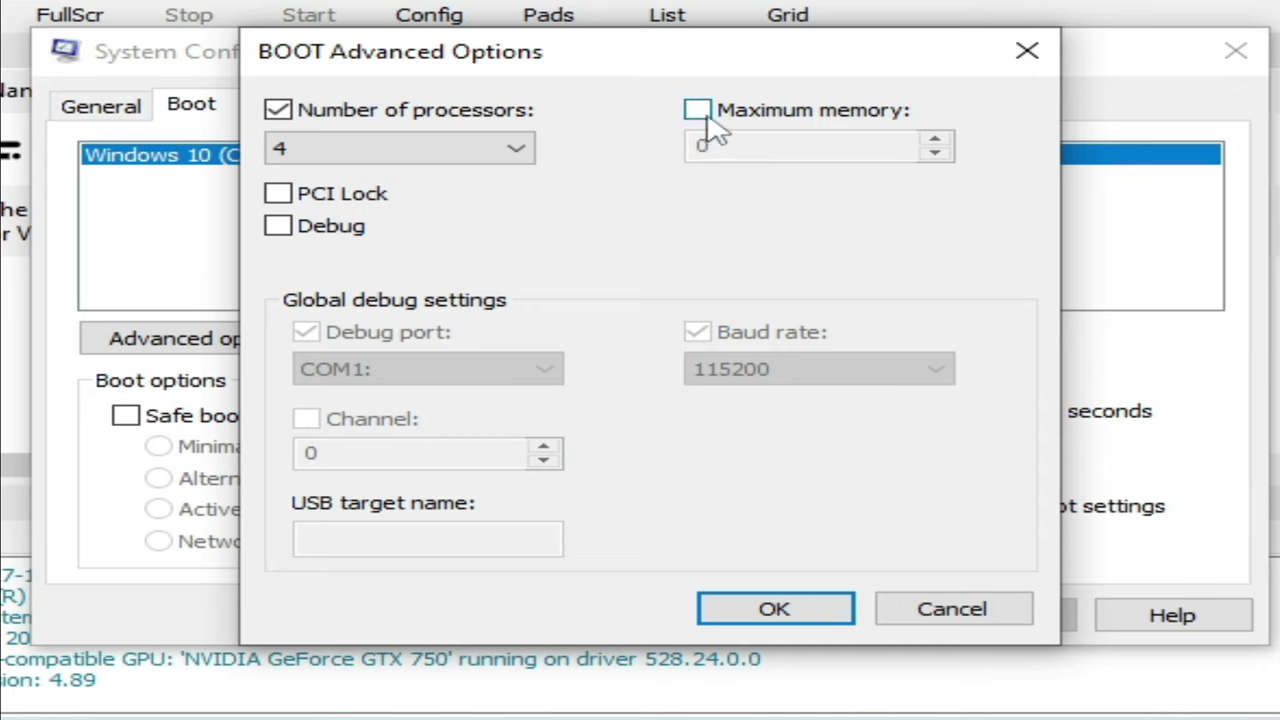
pyautogui.click(697, 110)
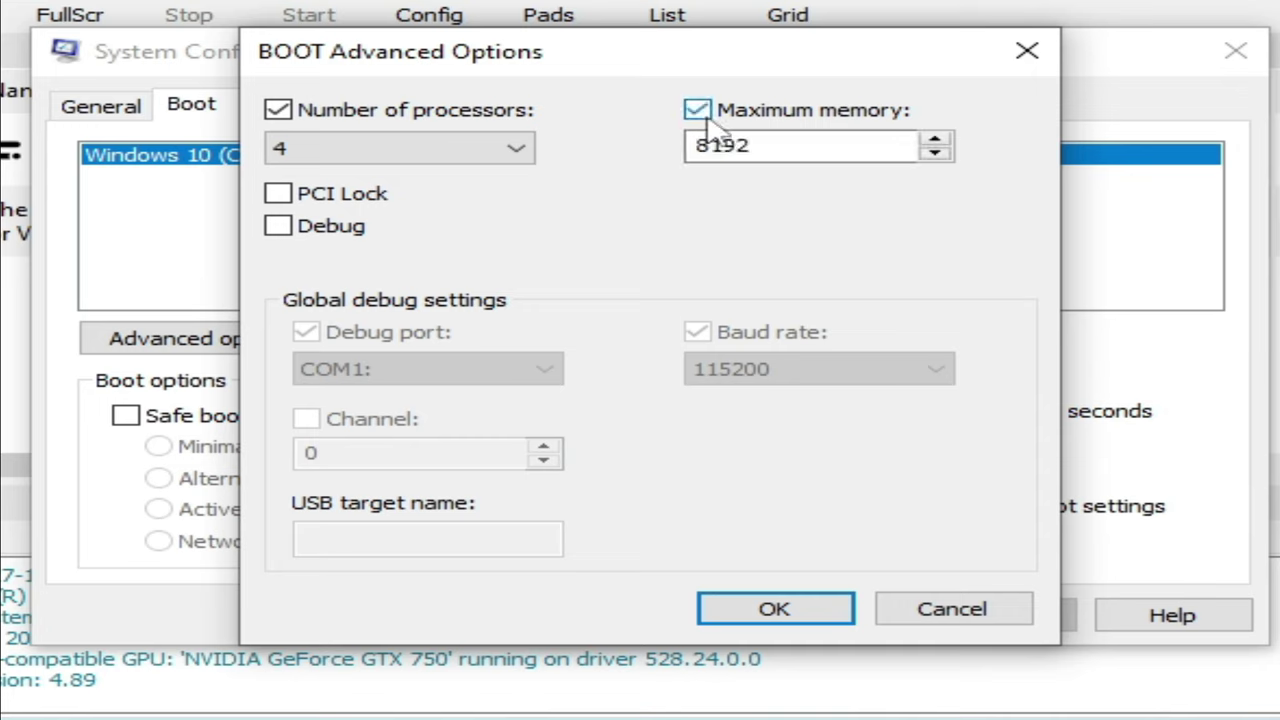
pyautogui.click(697, 110)
pyautogui.click(279, 111)
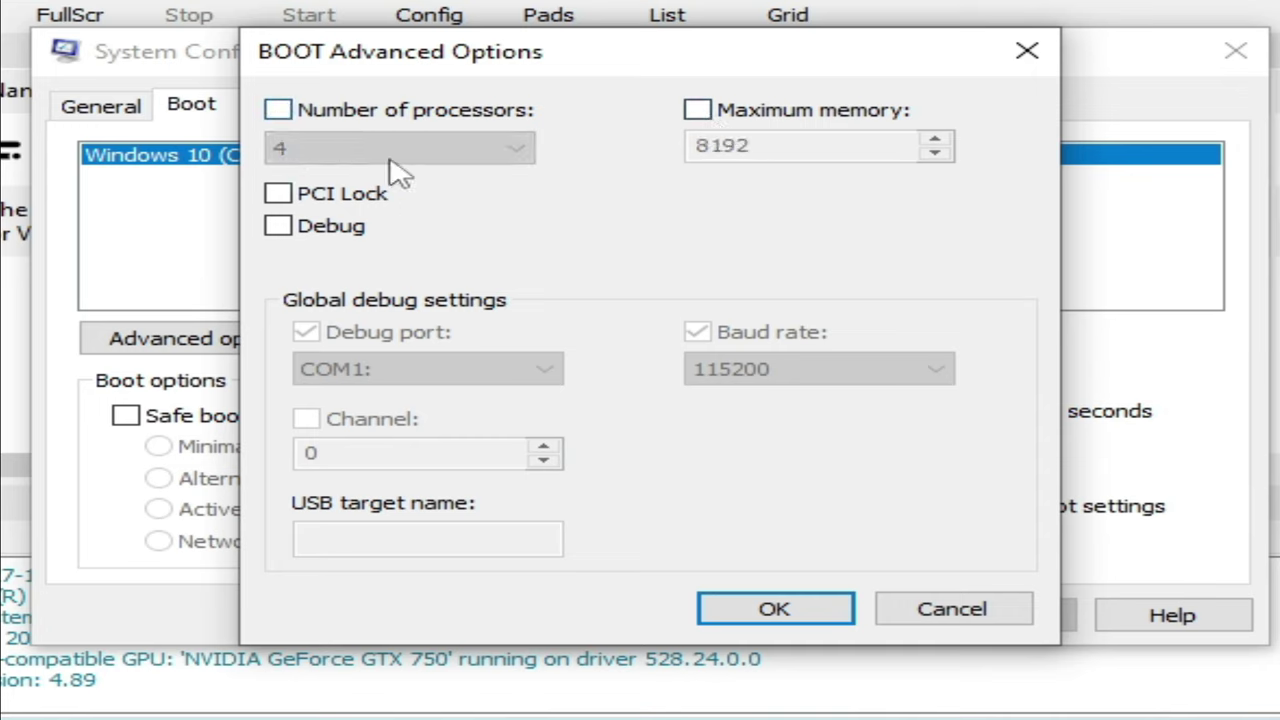
pyautogui.click(310, 117)
pyautogui.click(352, 148)
pyautogui.click(420, 242)
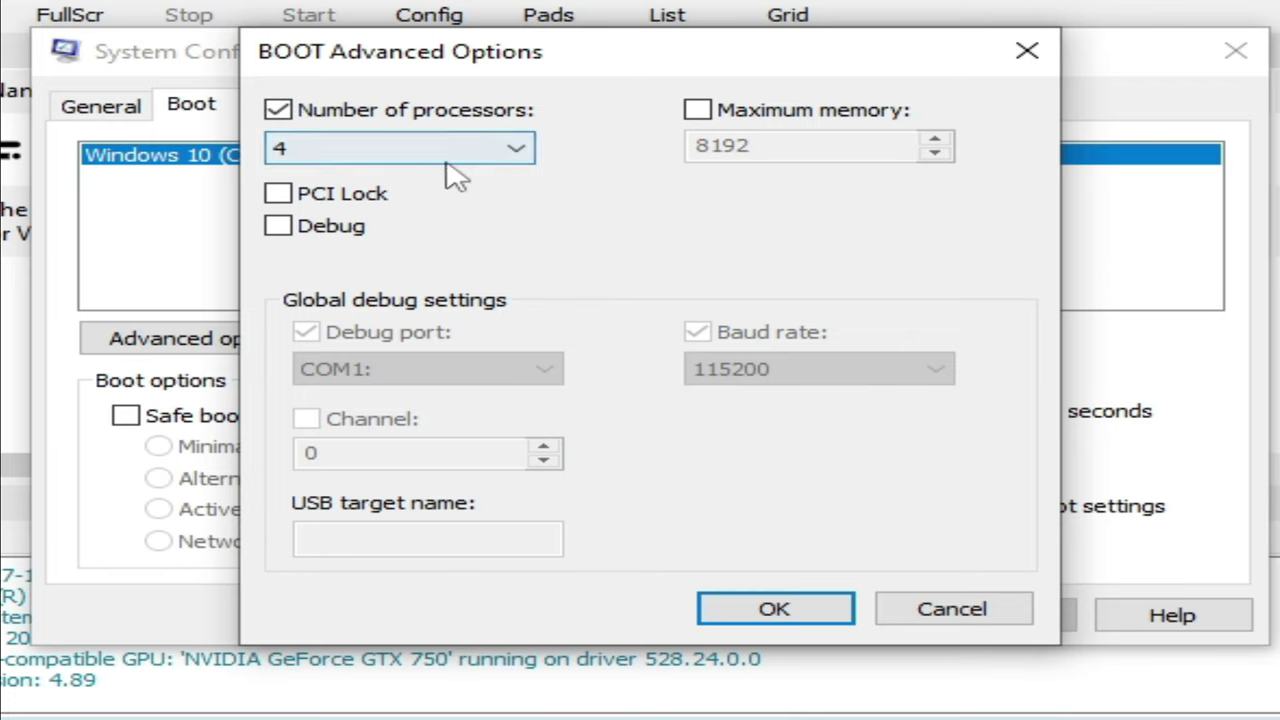
# Step: Turn off the number-of-processors limit in the advanced boot options, apply the boot settings, and restart the computer
pyautogui.click(280, 112)
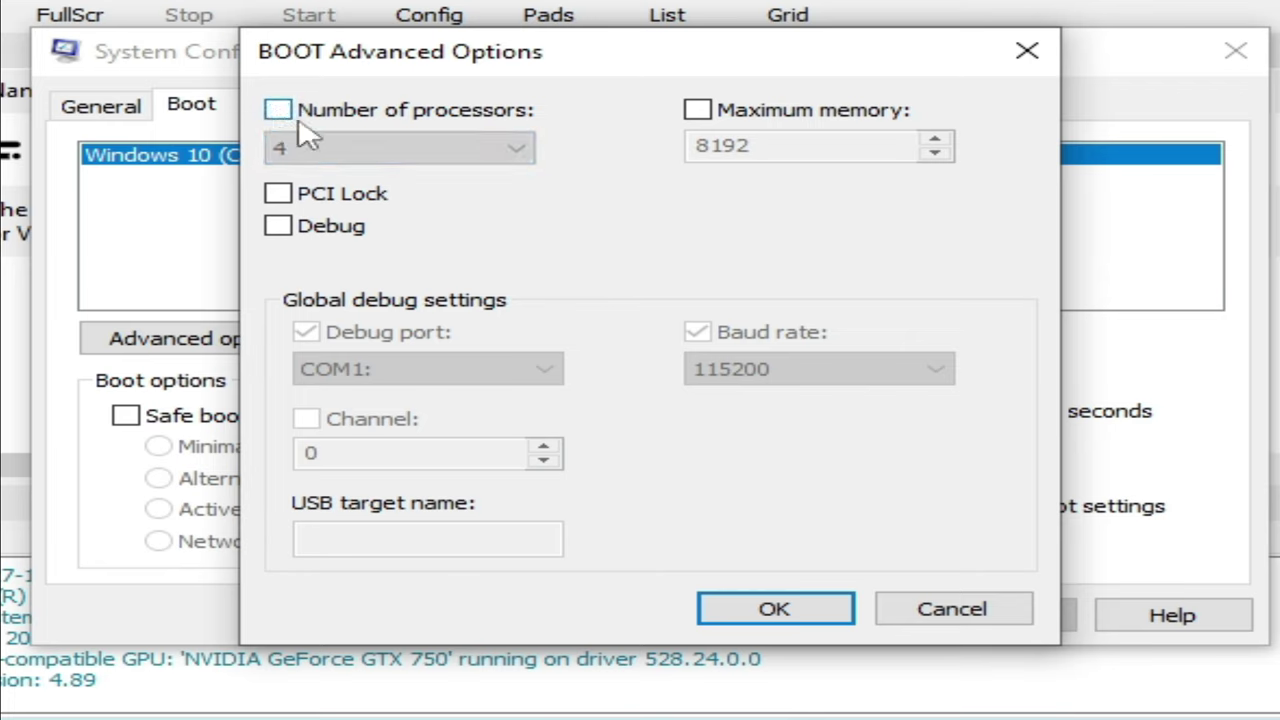
pyautogui.click(776, 612)
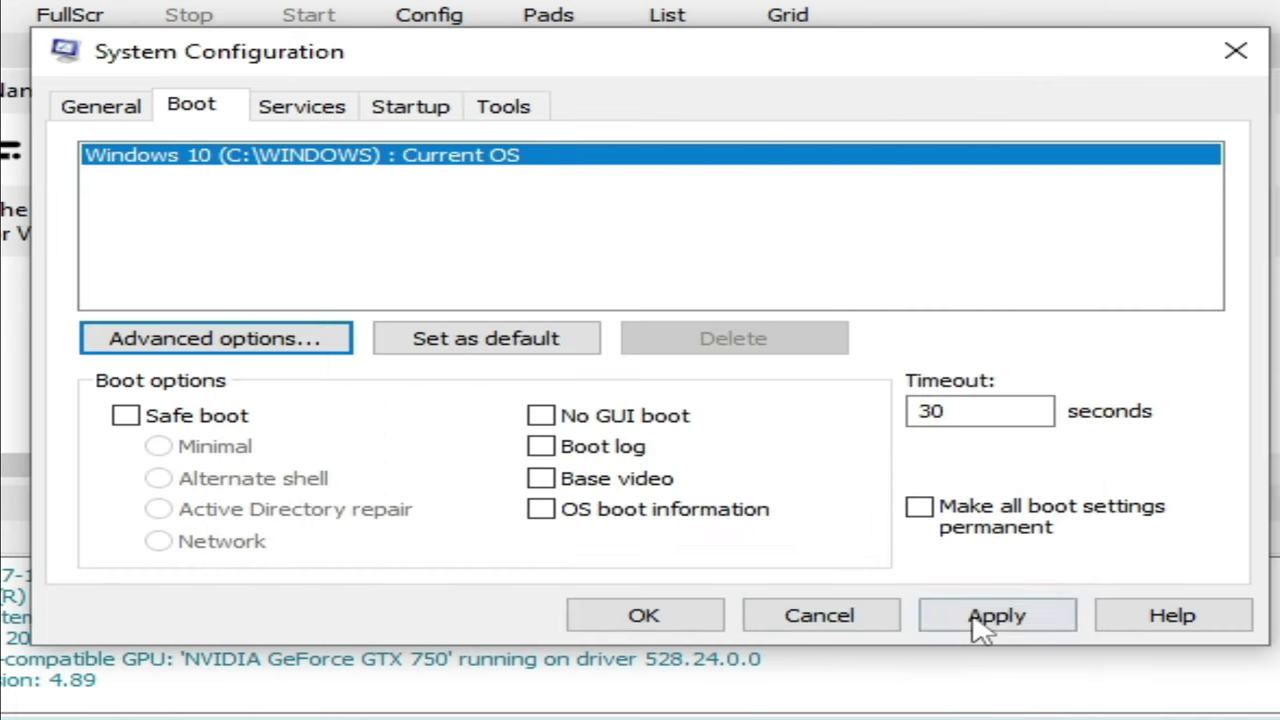
pyautogui.click(985, 616)
pyautogui.click(628, 620)
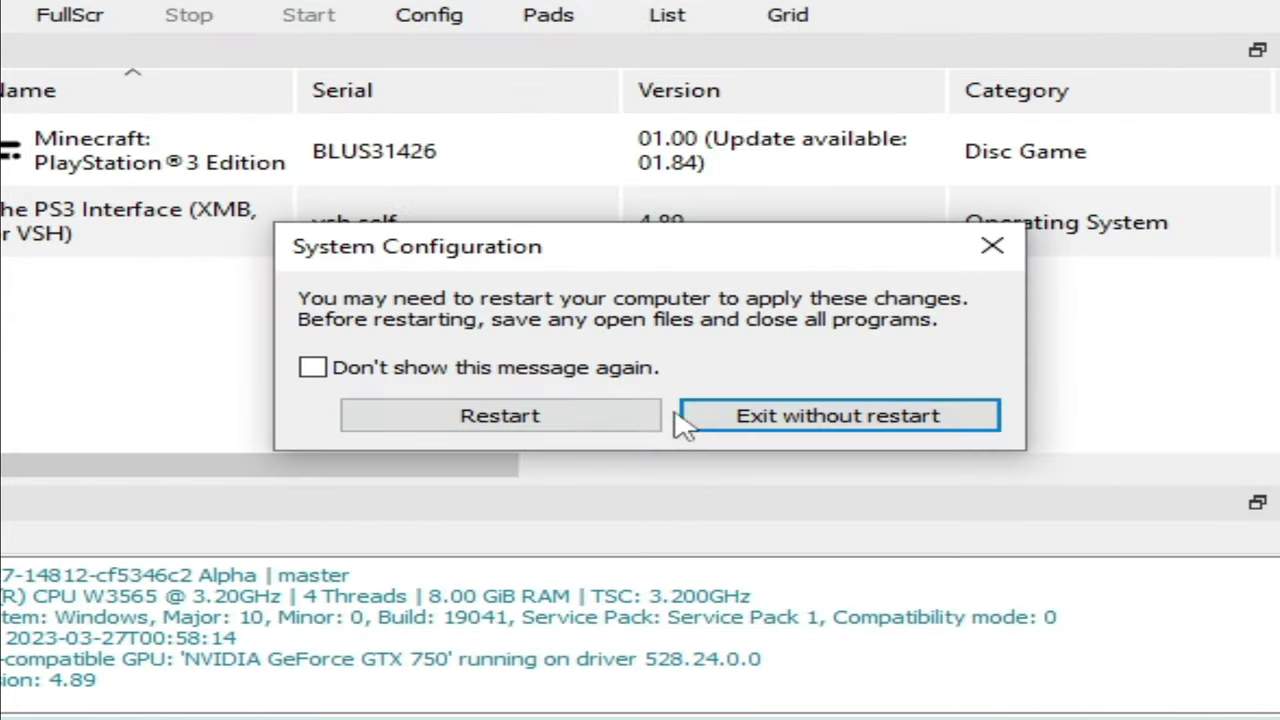
pyautogui.click(485, 418)
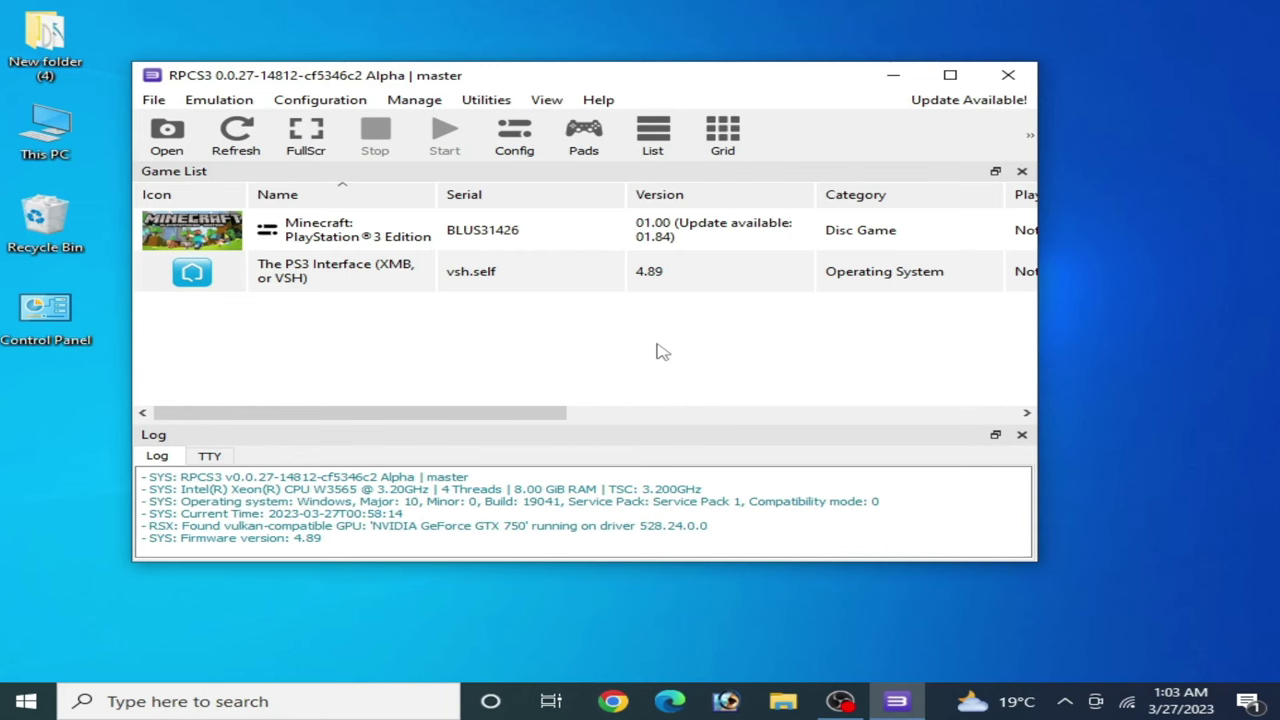